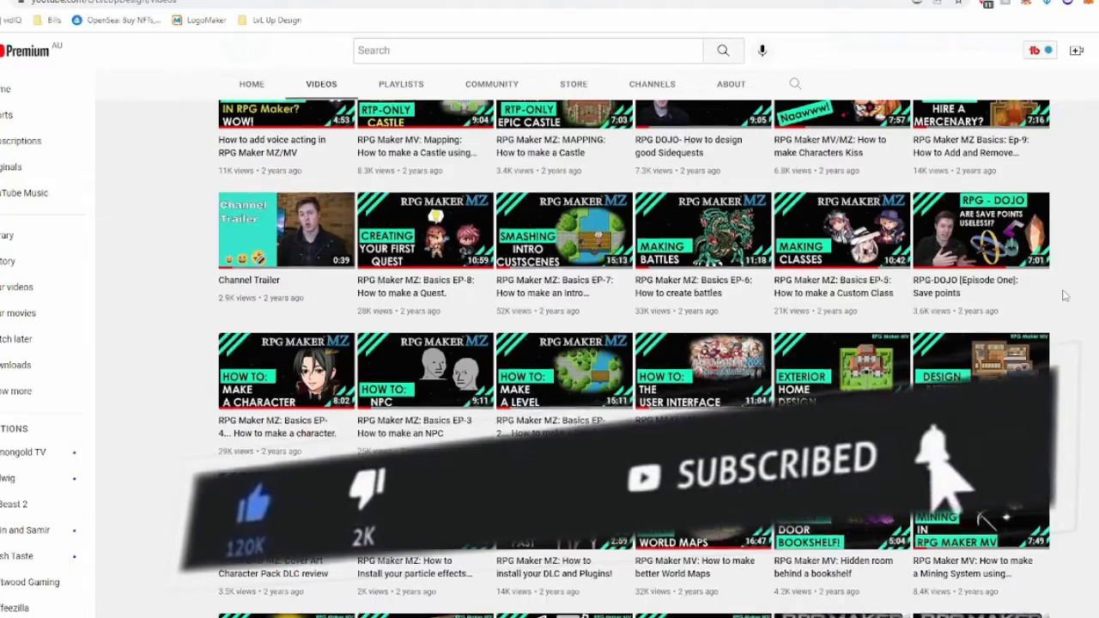
scroll(1057, 300, up, 7)
scroll(1057, 300, up, 6)
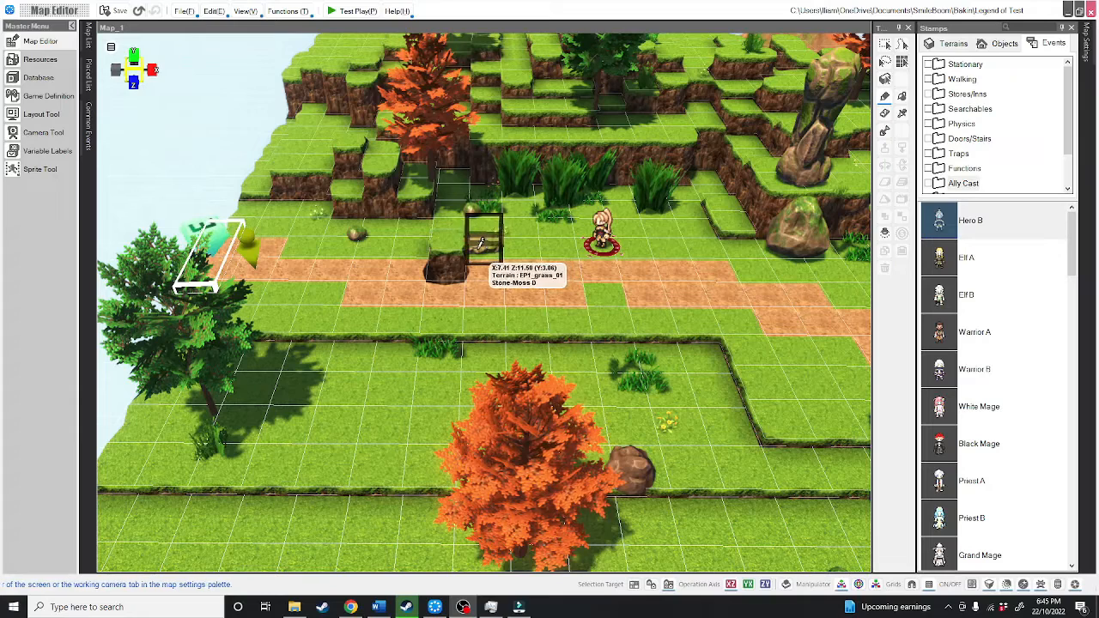
Step: Open the project database at its list of casts
click(37, 78)
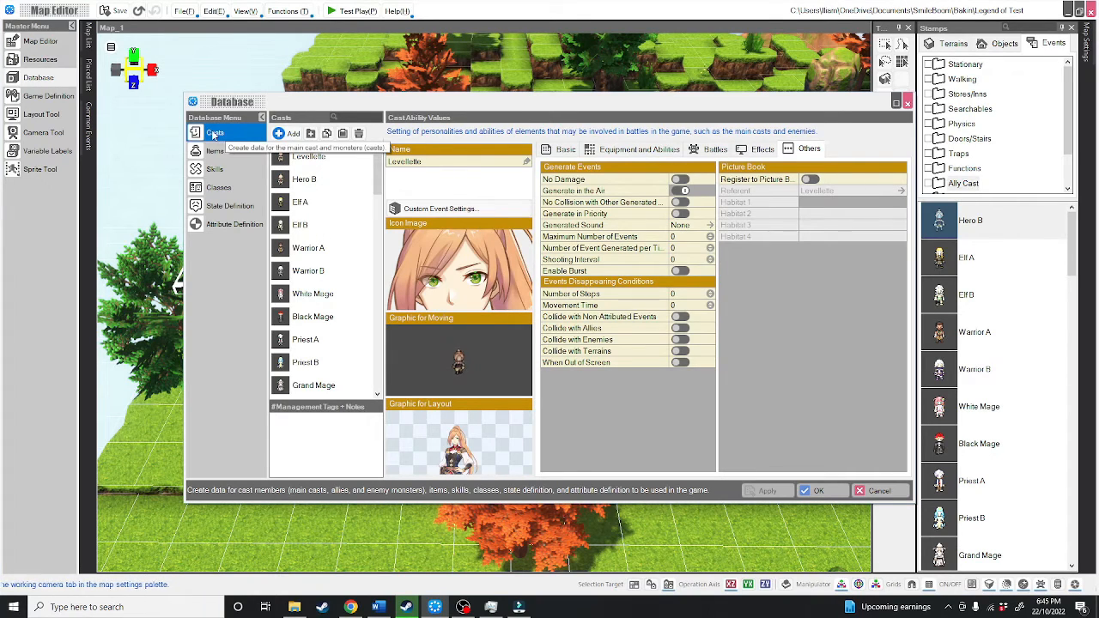
scroll(356, 232, down, 1)
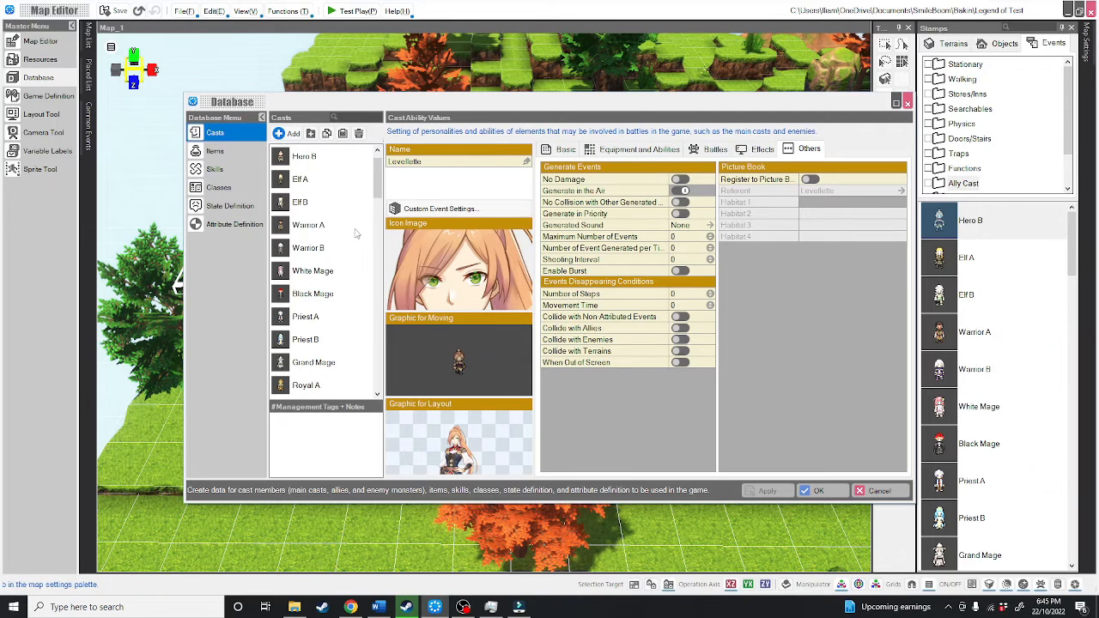
Step: Review the skills, classes, state definitions and attribute definitions, and return to the casts in a maximized database window
click(215, 169)
click(219, 187)
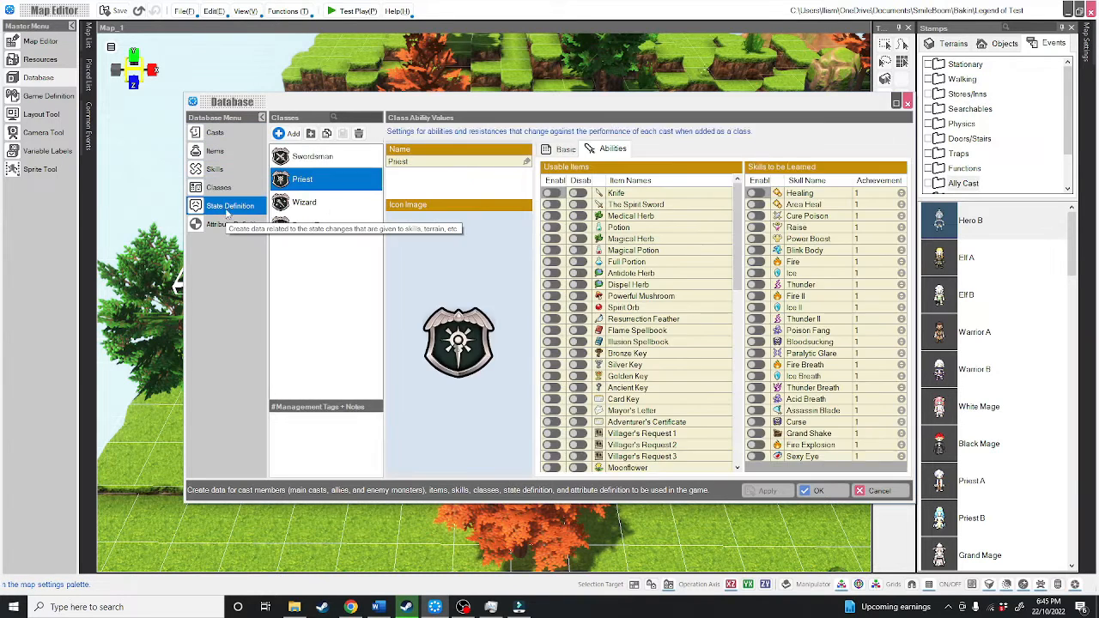
click(230, 206)
click(232, 224)
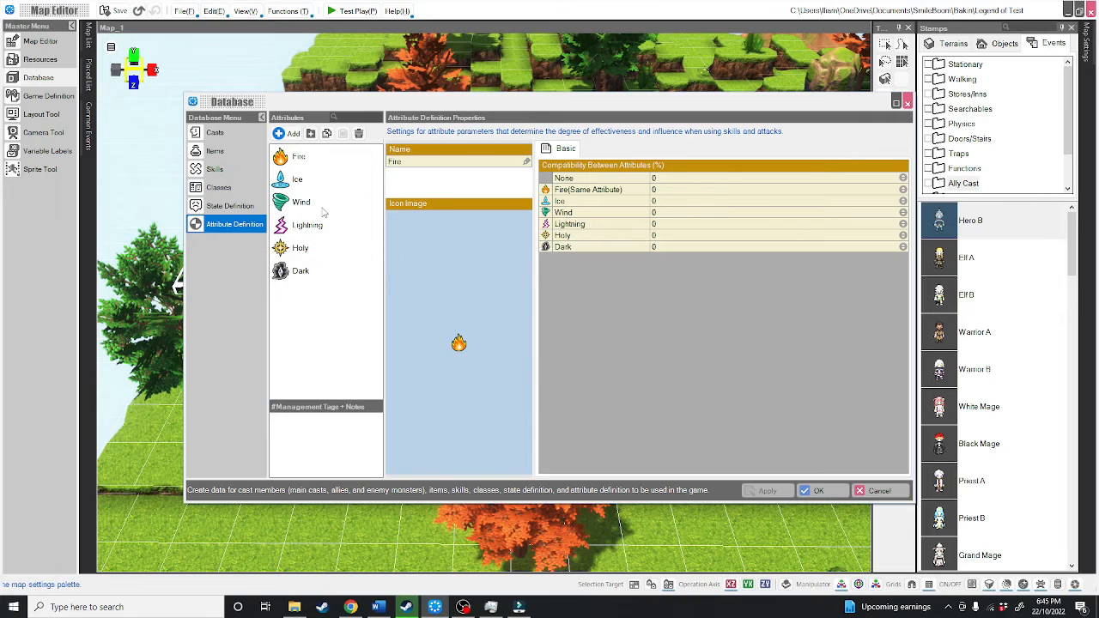
click(230, 133)
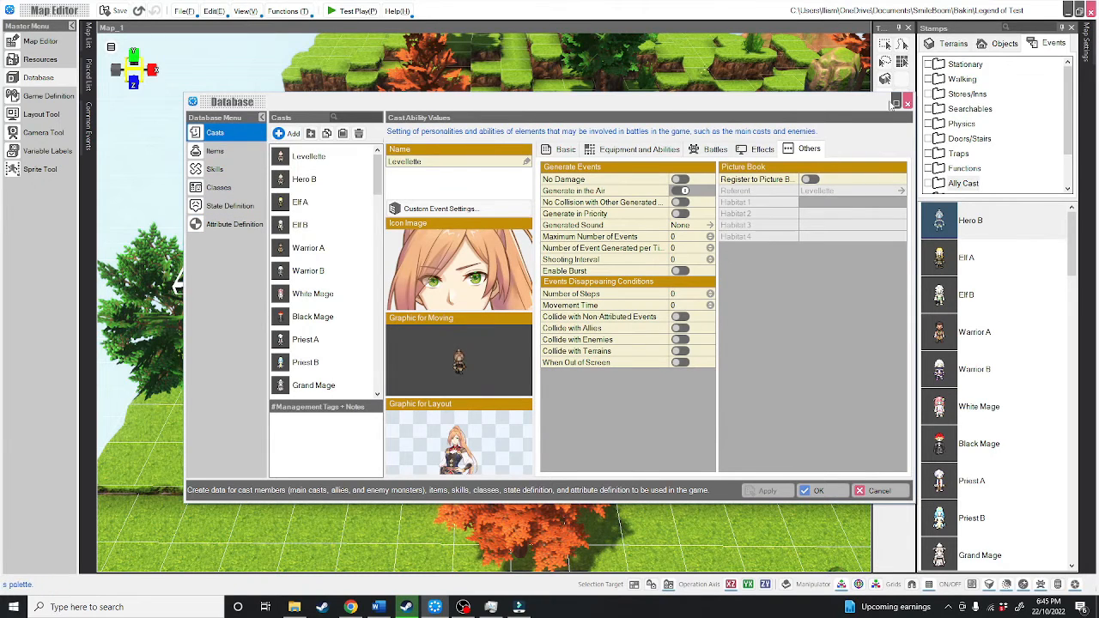
click(895, 102)
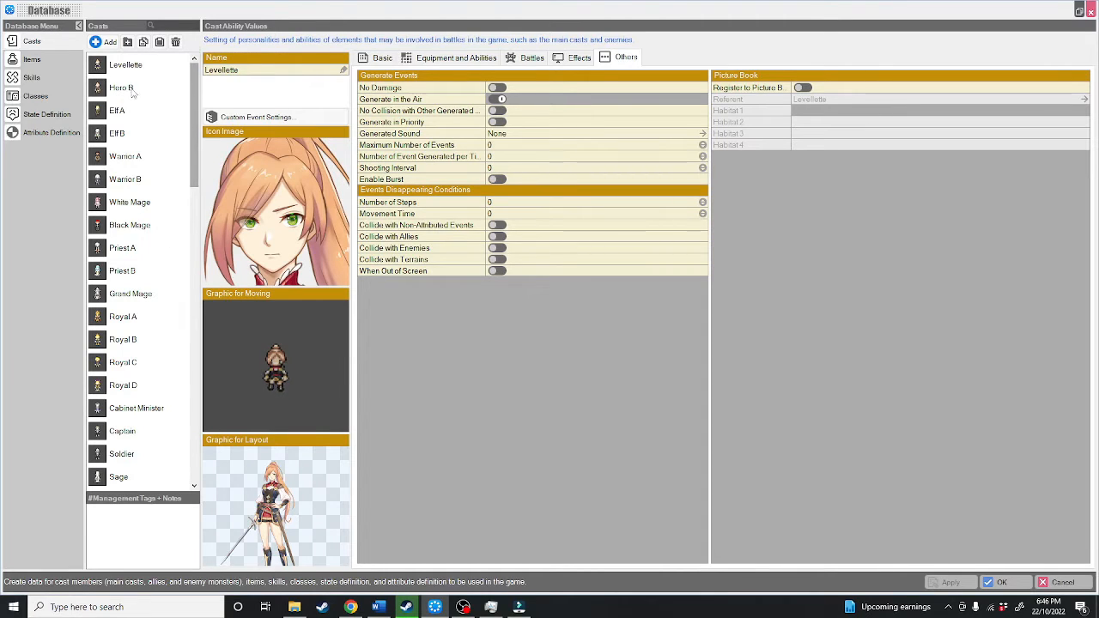
Step: Examine the existing casts, from heroes such as Hero B and Elf A to villagers and monsters, finishing on Levellette
click(124, 67)
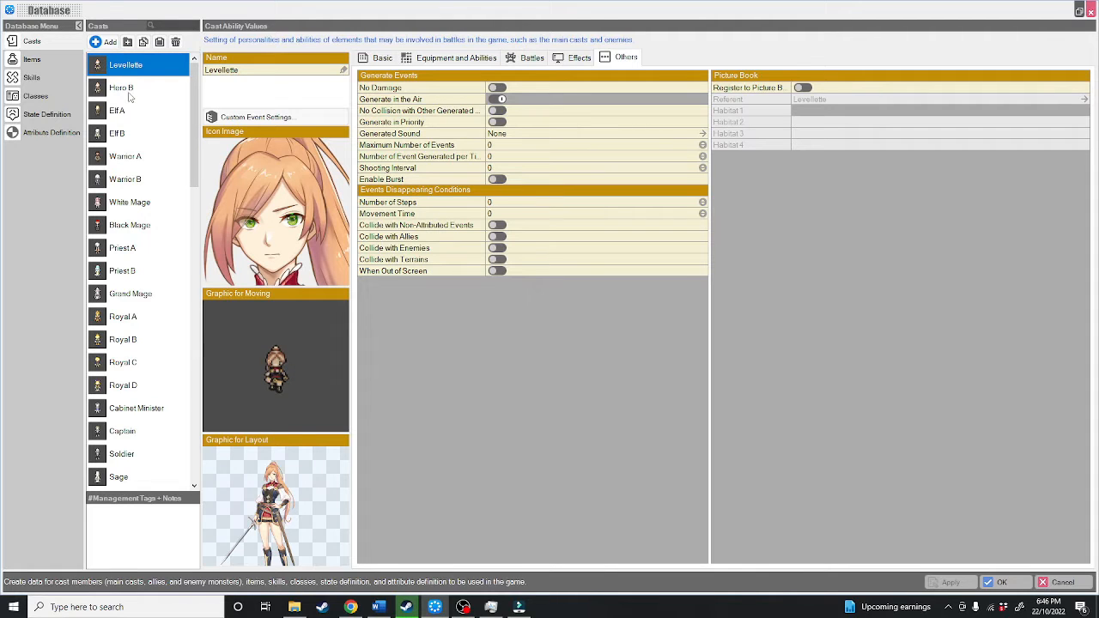
click(127, 91)
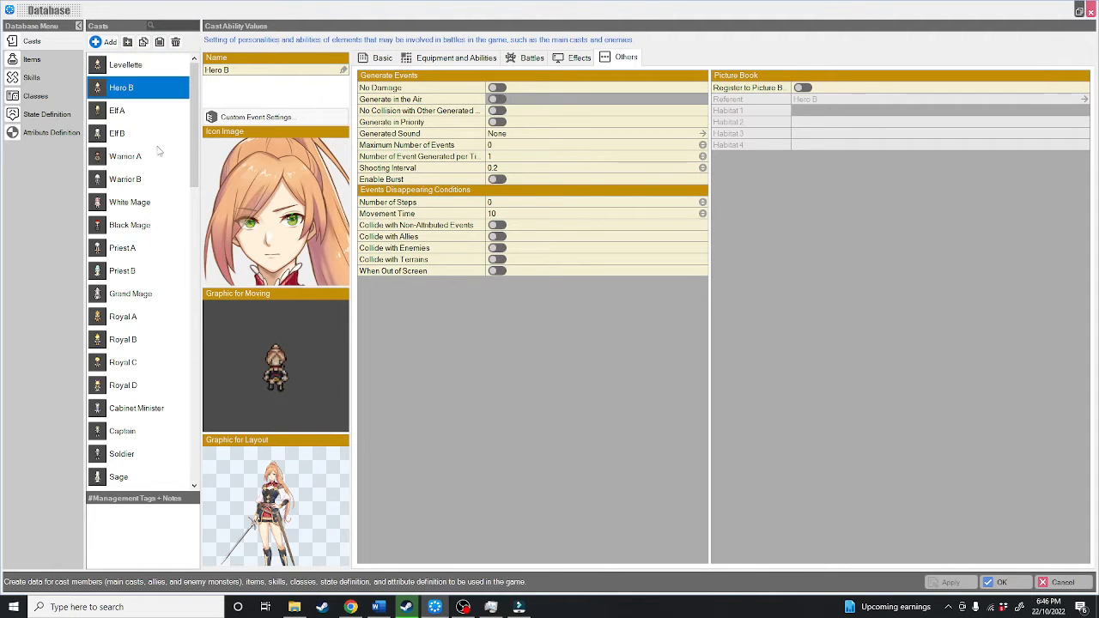
click(103, 110)
scroll(163, 159, down, 1)
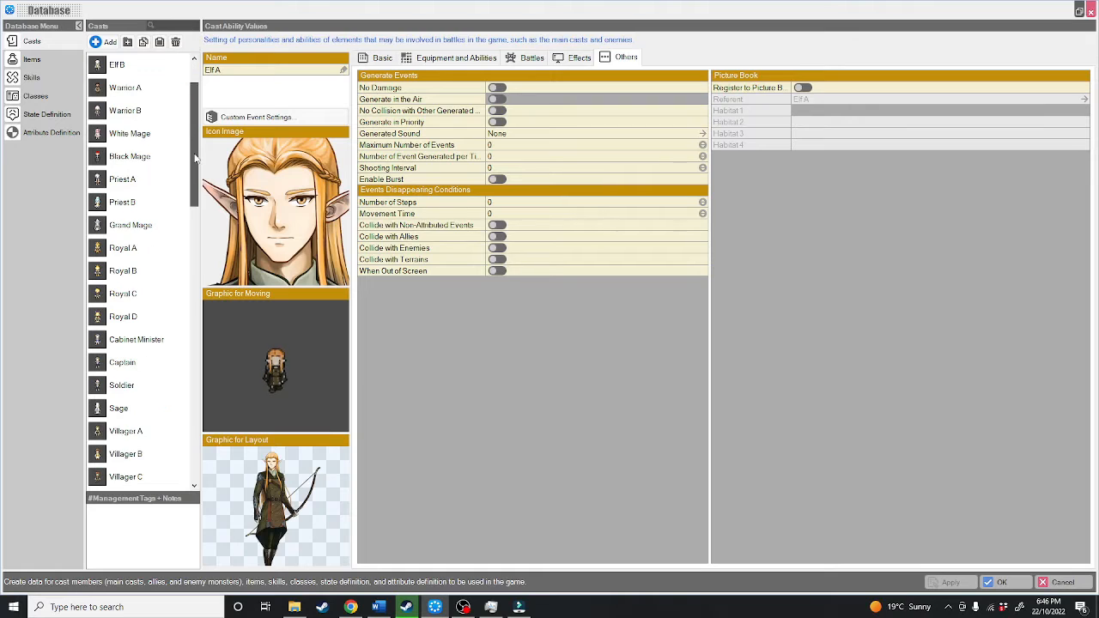
click(140, 113)
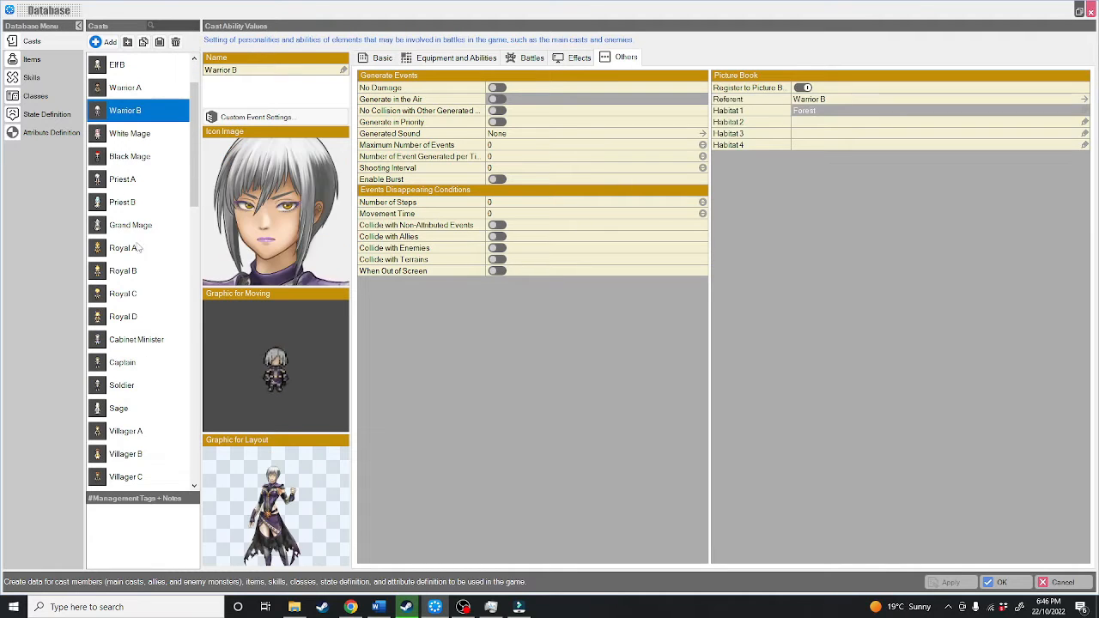
click(133, 293)
scroll(127, 320, down, 3)
click(127, 294)
scroll(127, 291, down, 8)
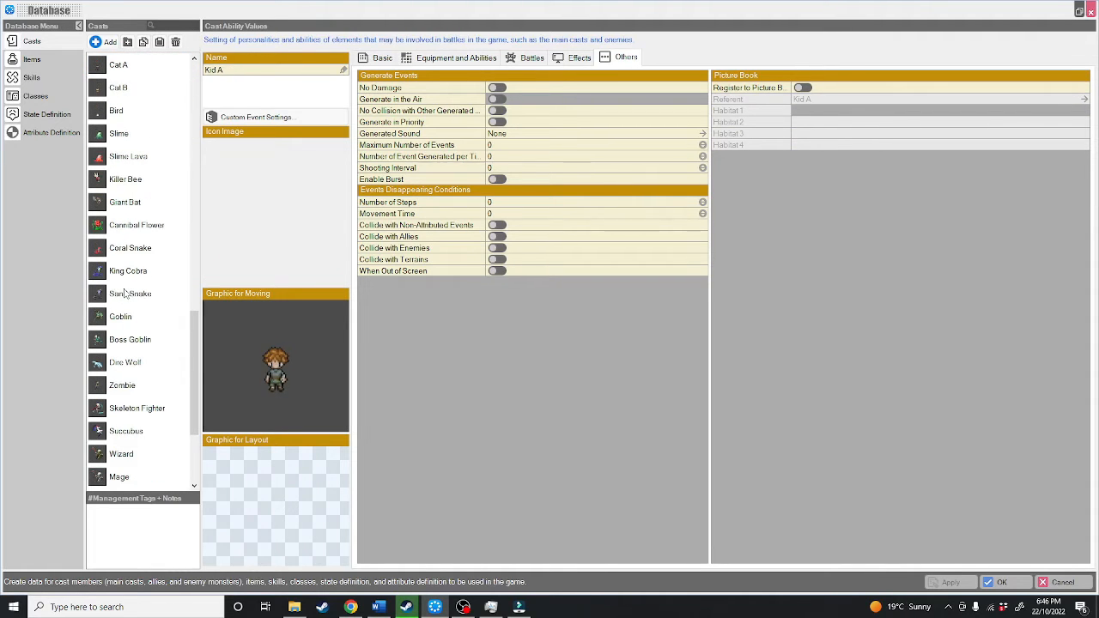
click(129, 227)
click(126, 292)
click(127, 362)
scroll(130, 361, up, 8)
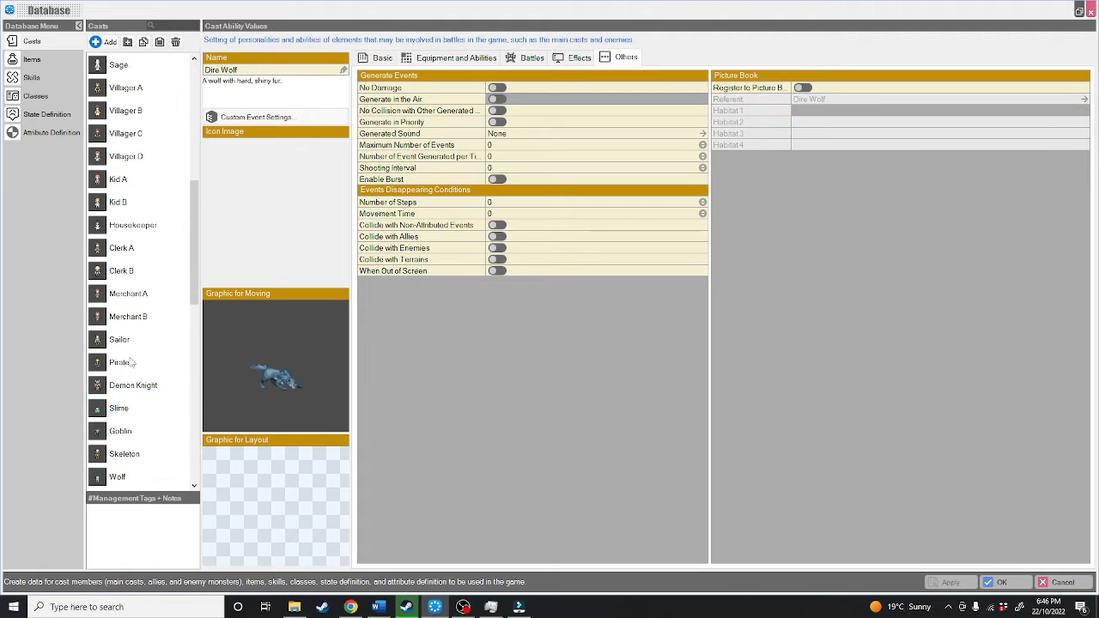
scroll(131, 361, up, 2)
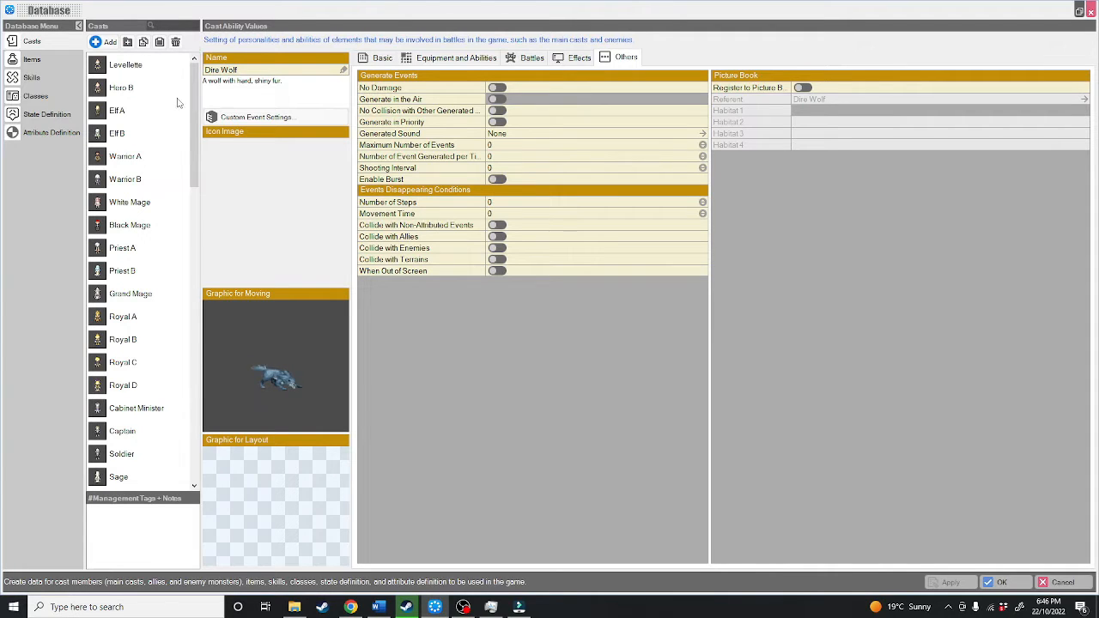
click(138, 66)
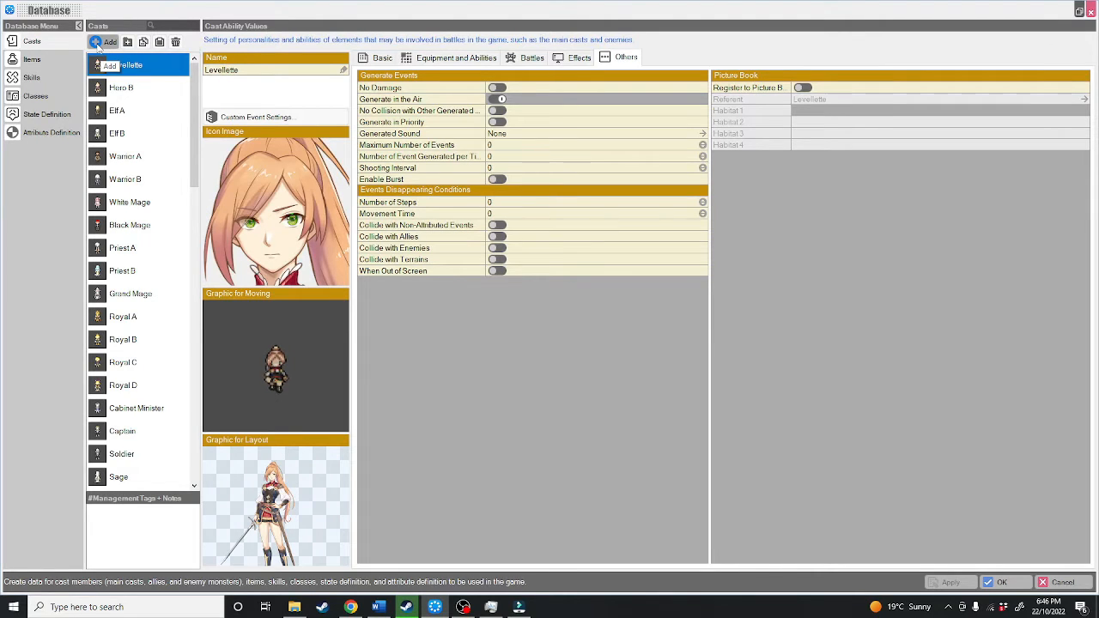
Step: Add a cast from the Grand Mage hero asset and name it Arkinsin, with a description of a wizard who lost his abilities at poker
click(97, 43)
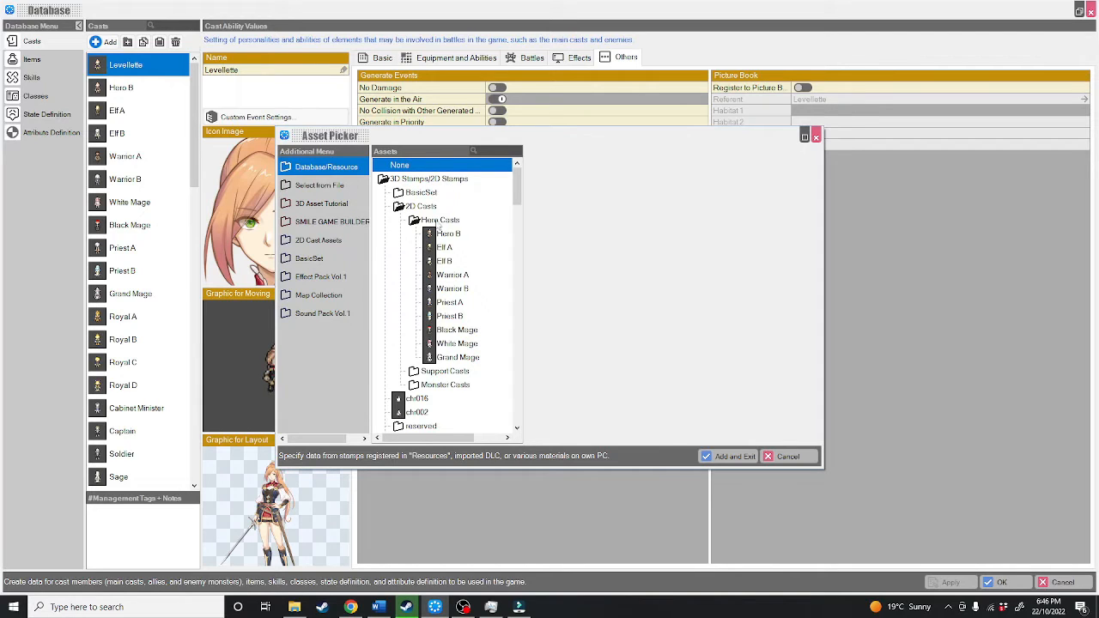
click(455, 357)
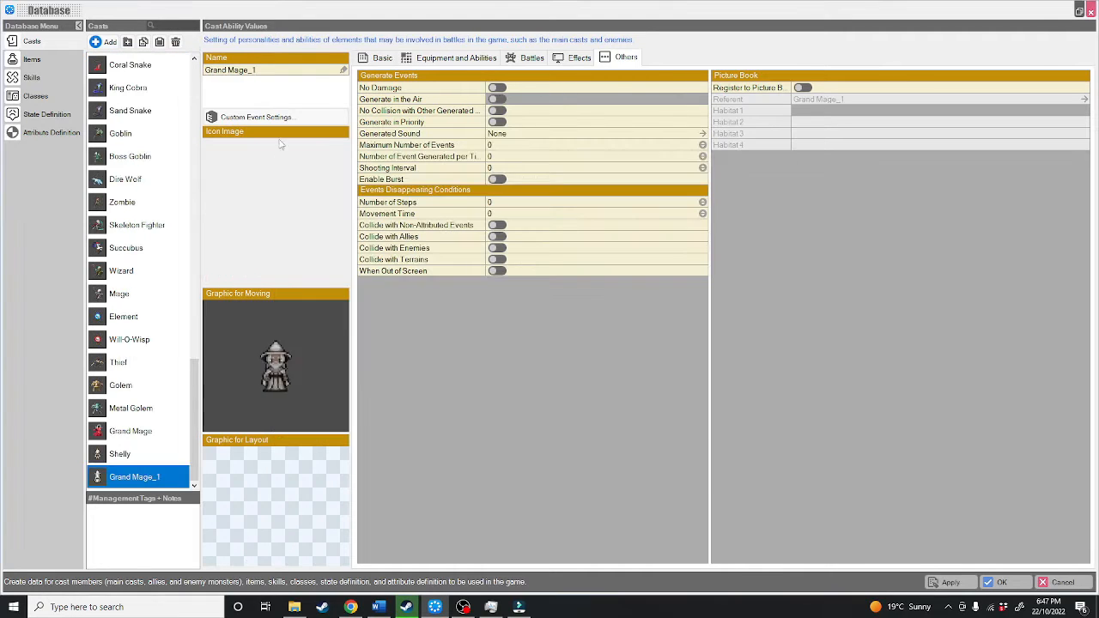
double_click(281, 74)
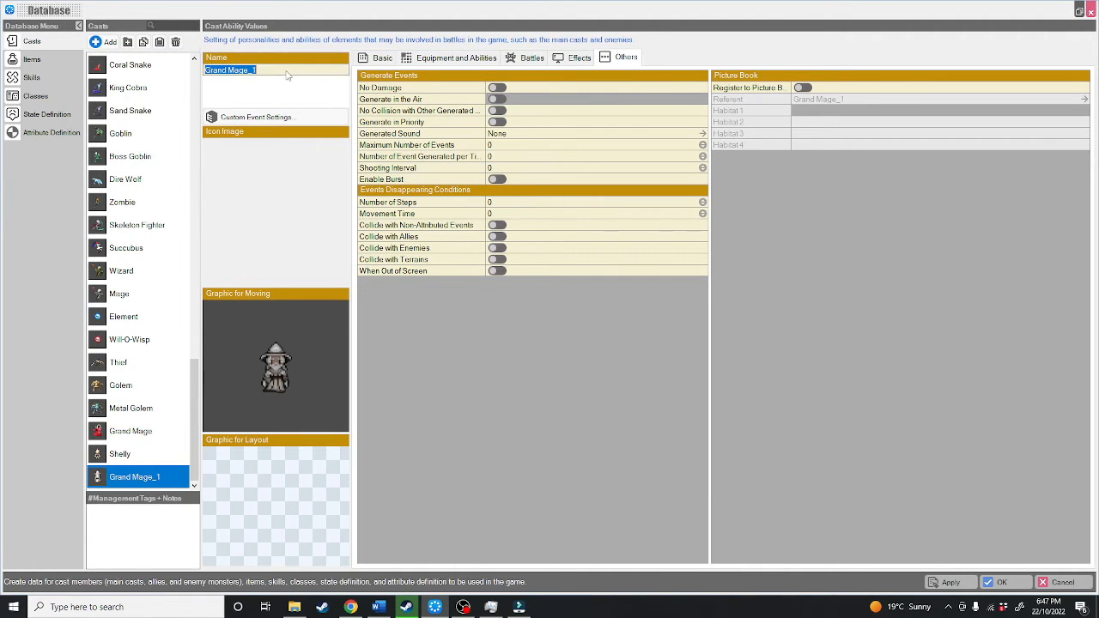
text(Arkinsin)
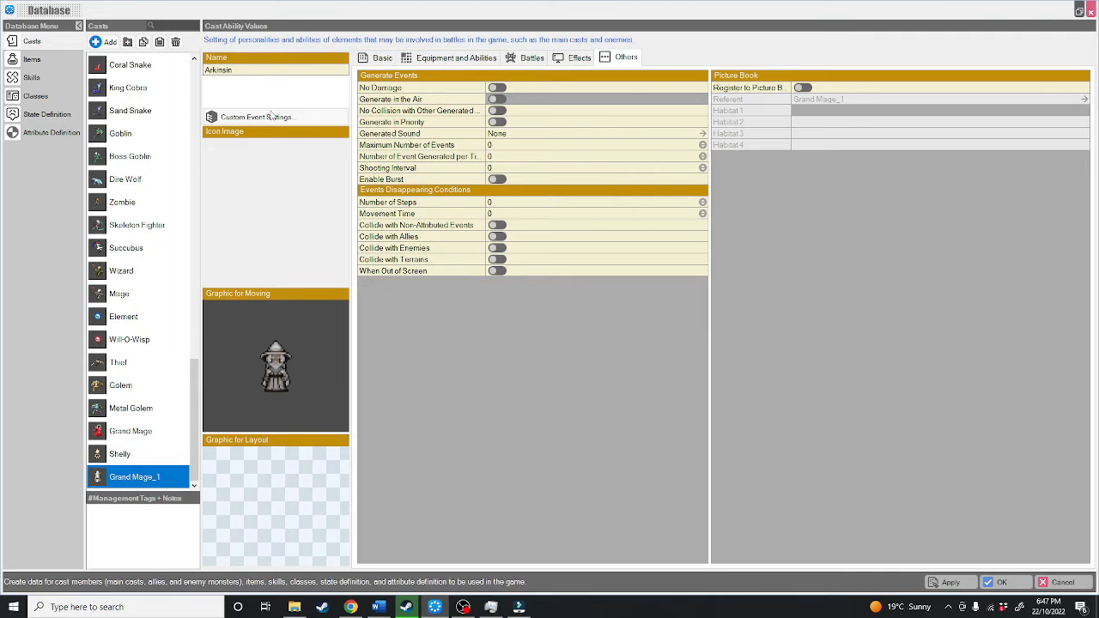
key(Return)
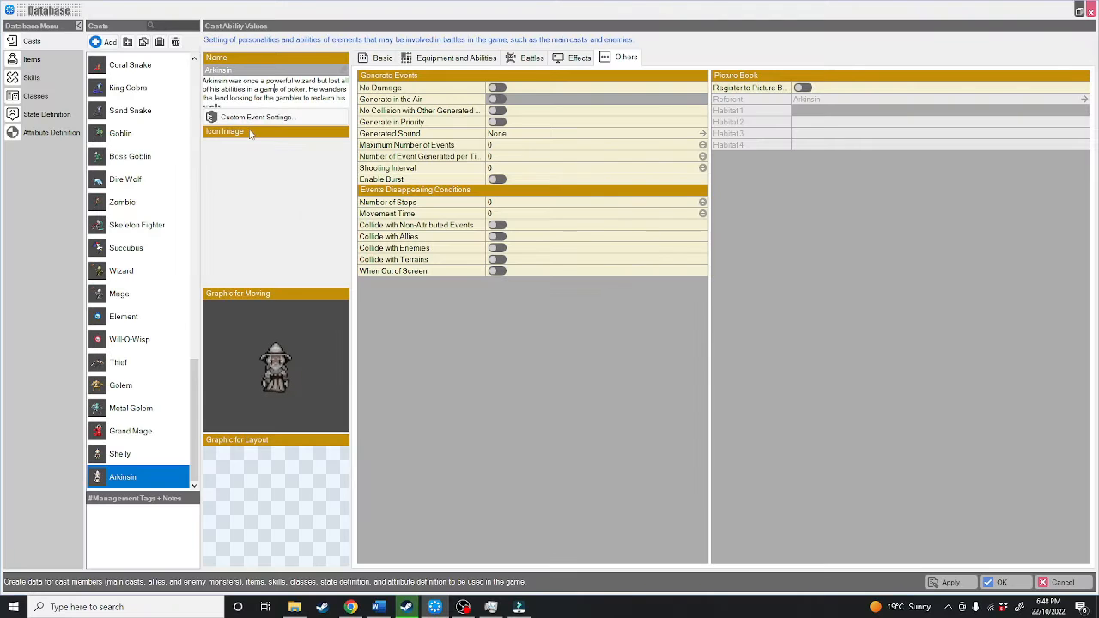
Step: Review the custom event settings of the Arkinsin cast and close them
click(258, 119)
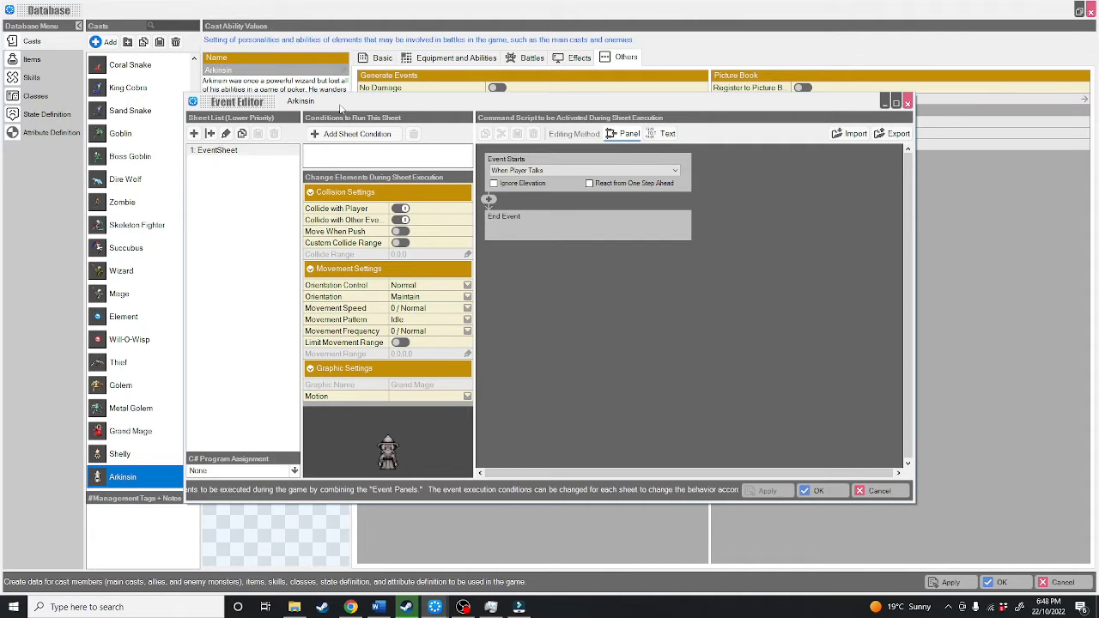
click(907, 103)
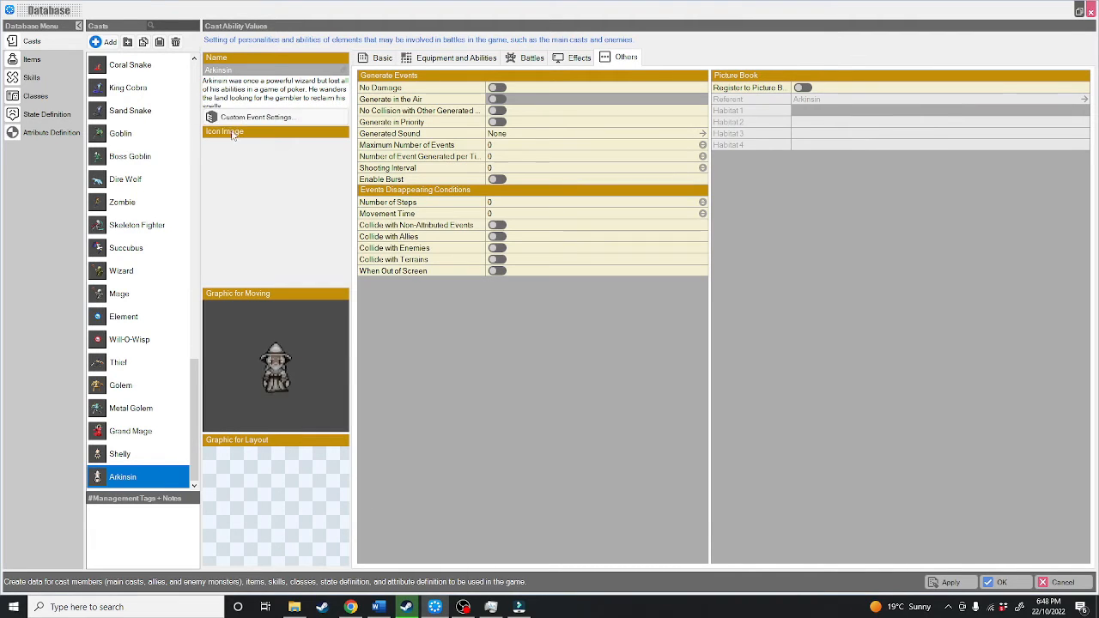
Step: Set Arkinsin's icon image to chr011_face_icon from the Grand Mage layout images in the 2D hero casts
click(253, 189)
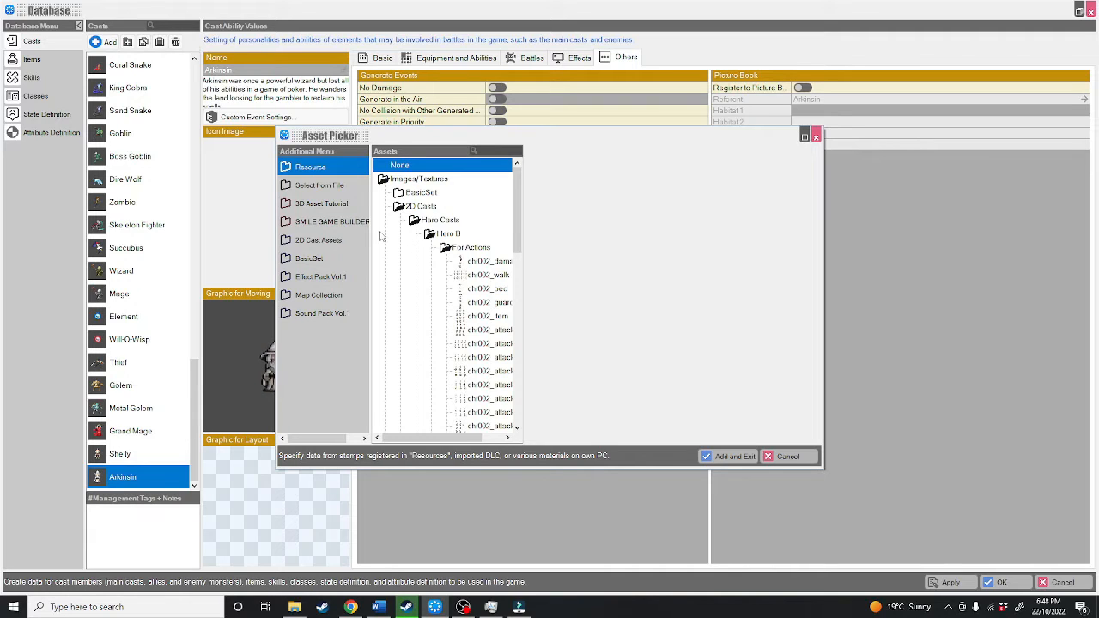
click(438, 221)
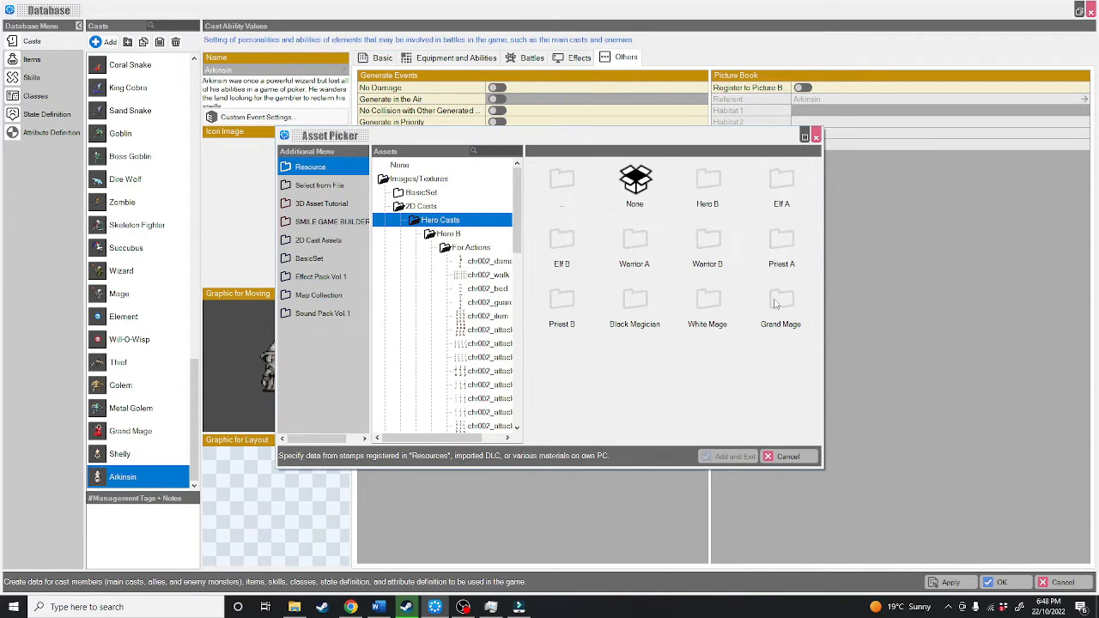
double_click(775, 303)
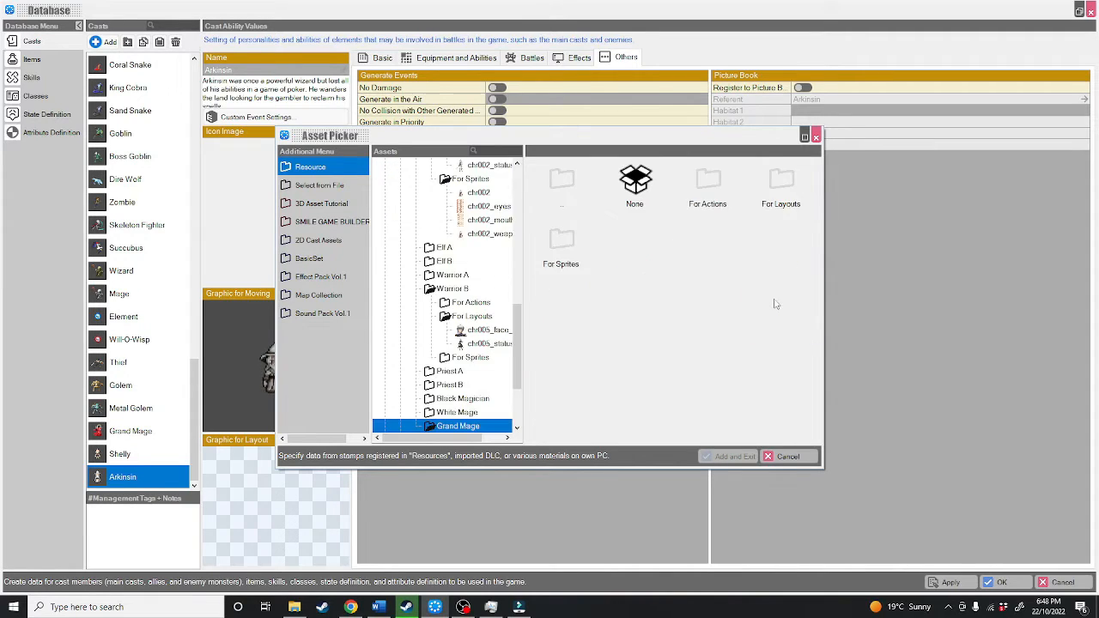
double_click(790, 186)
double_click(708, 185)
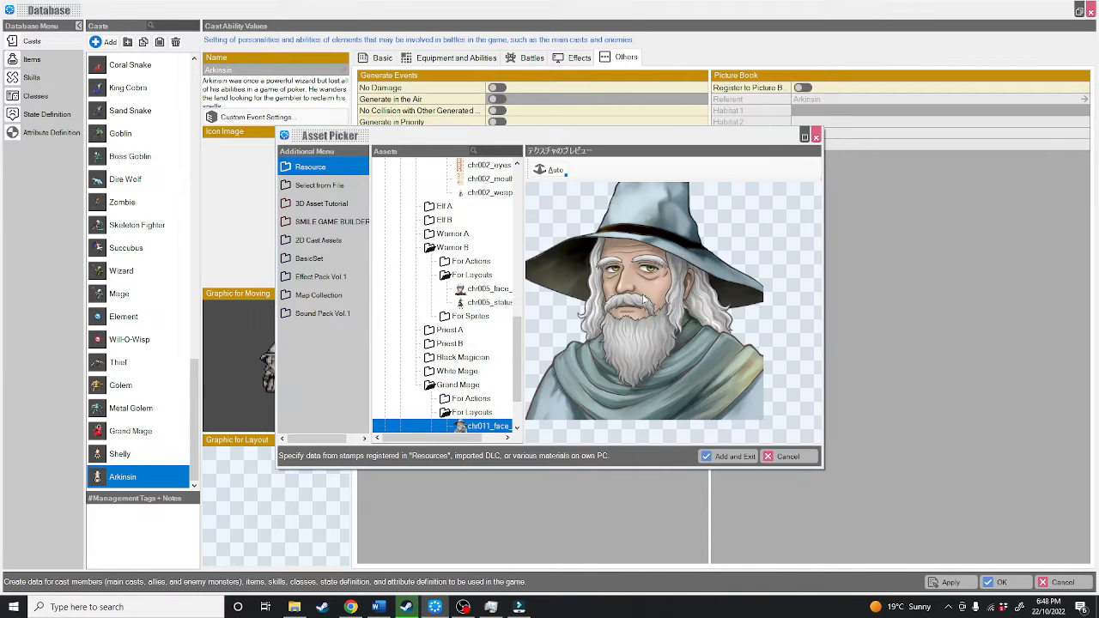
click(725, 457)
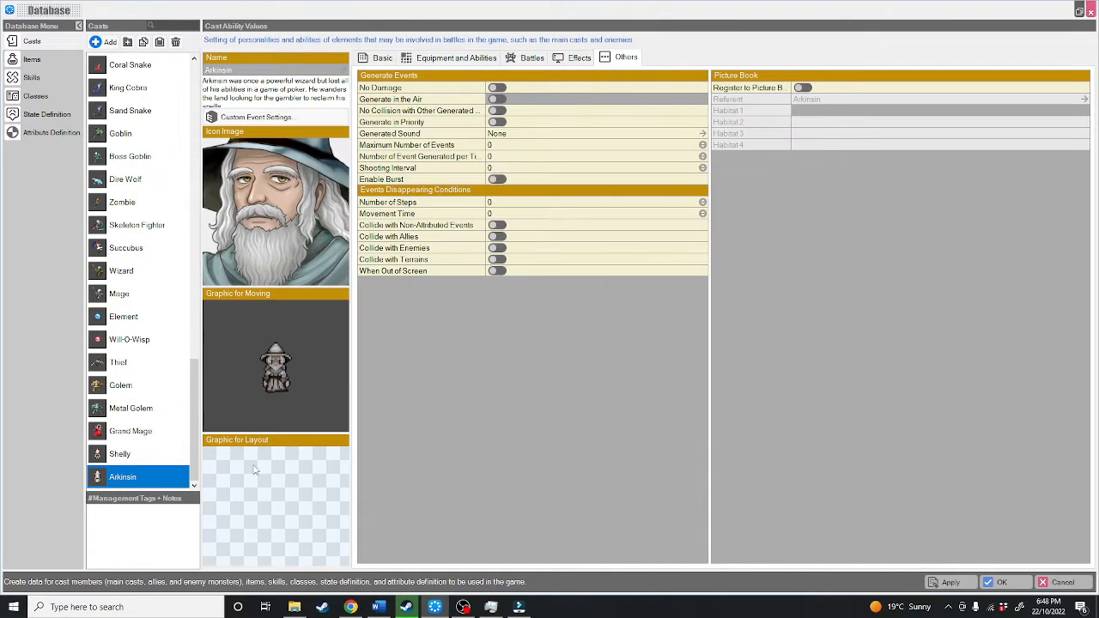
Step: Set Arkinsin's layout graphic to chr011_status_image from the Grand Mage layout images in the 2D hero casts
click(249, 485)
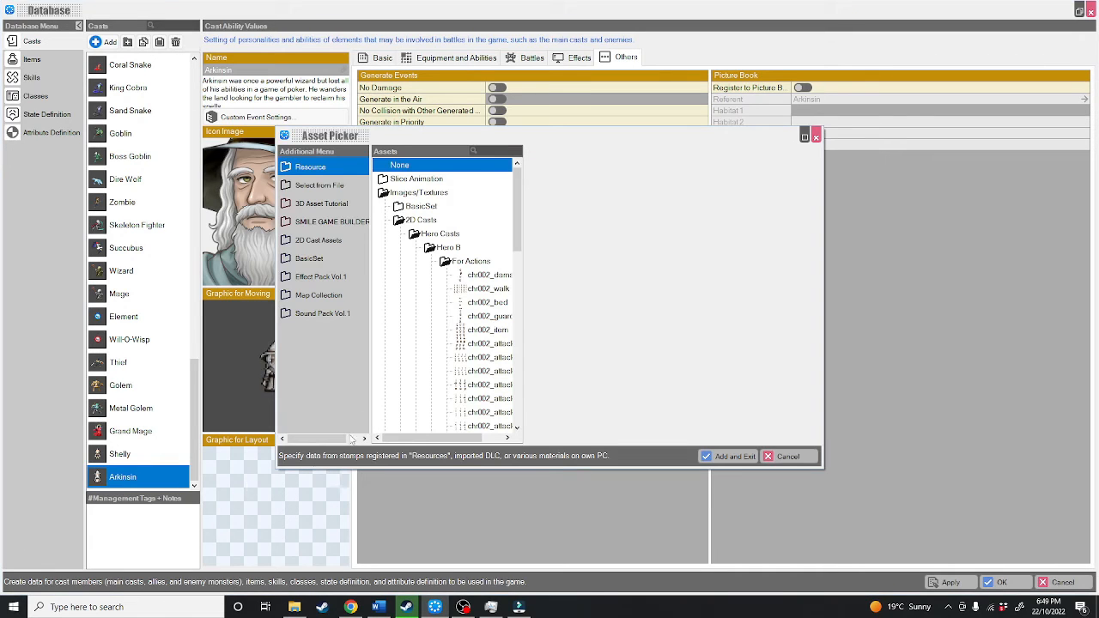
click(441, 248)
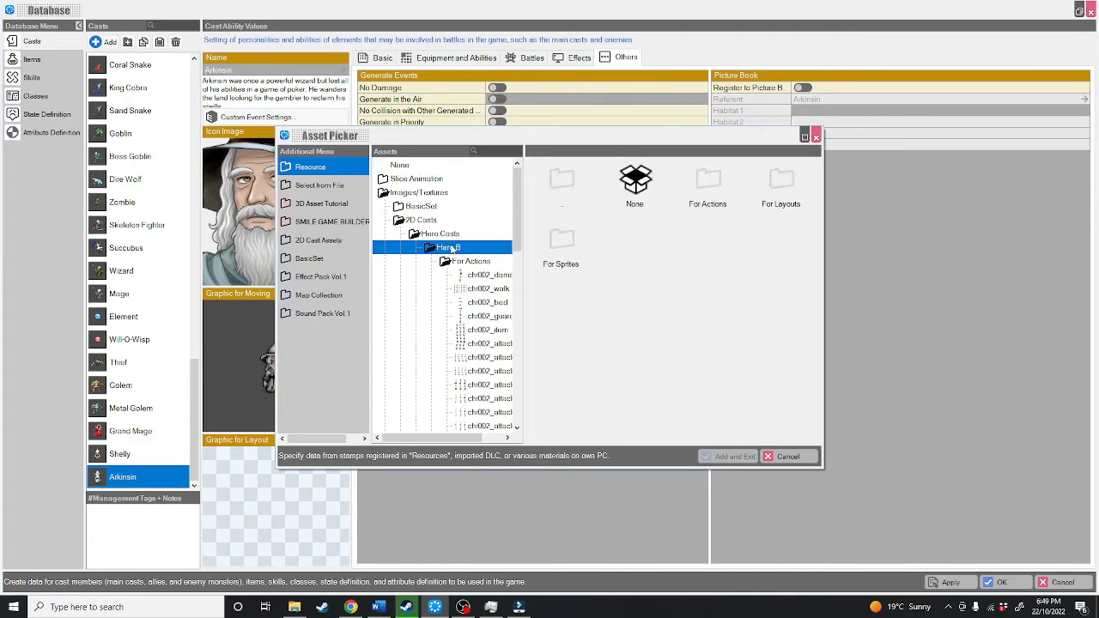
click(454, 237)
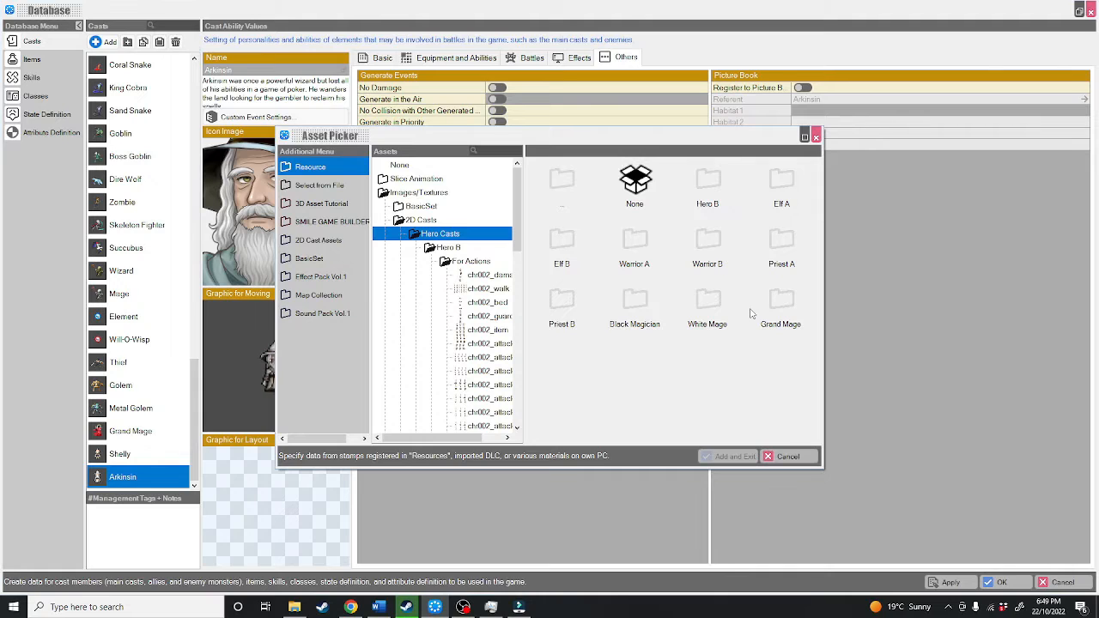
double_click(782, 305)
double_click(781, 184)
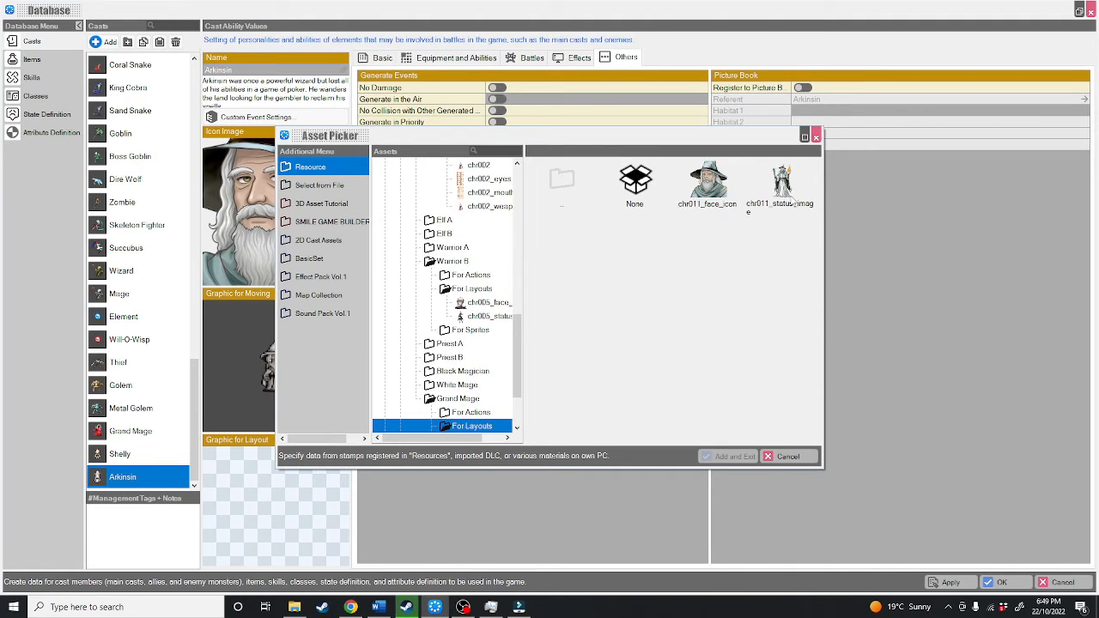
click(781, 182)
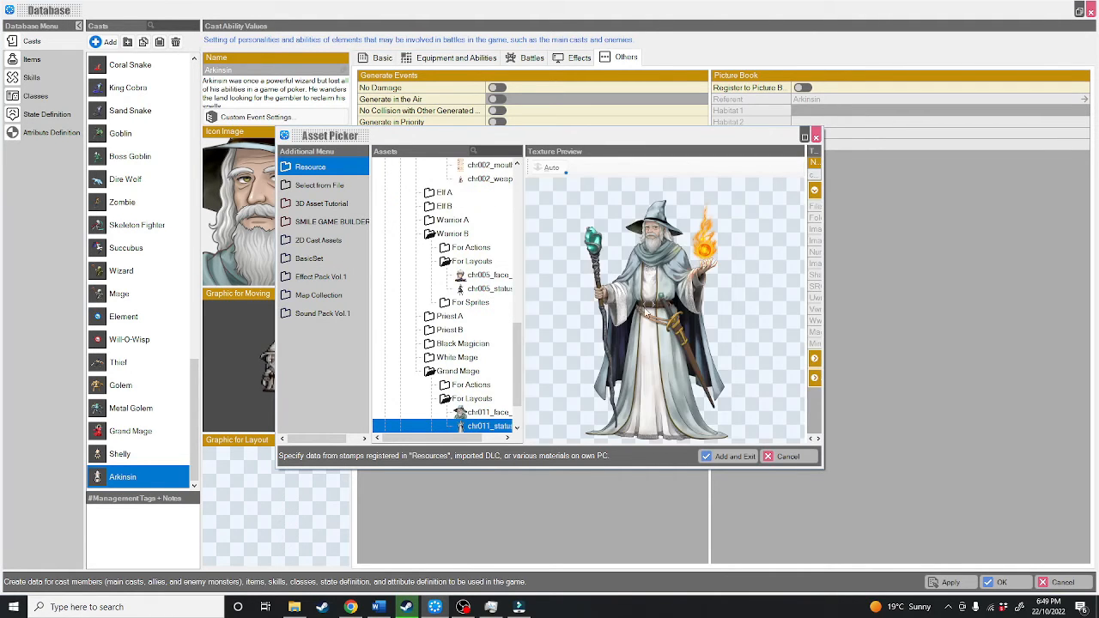
click(730, 456)
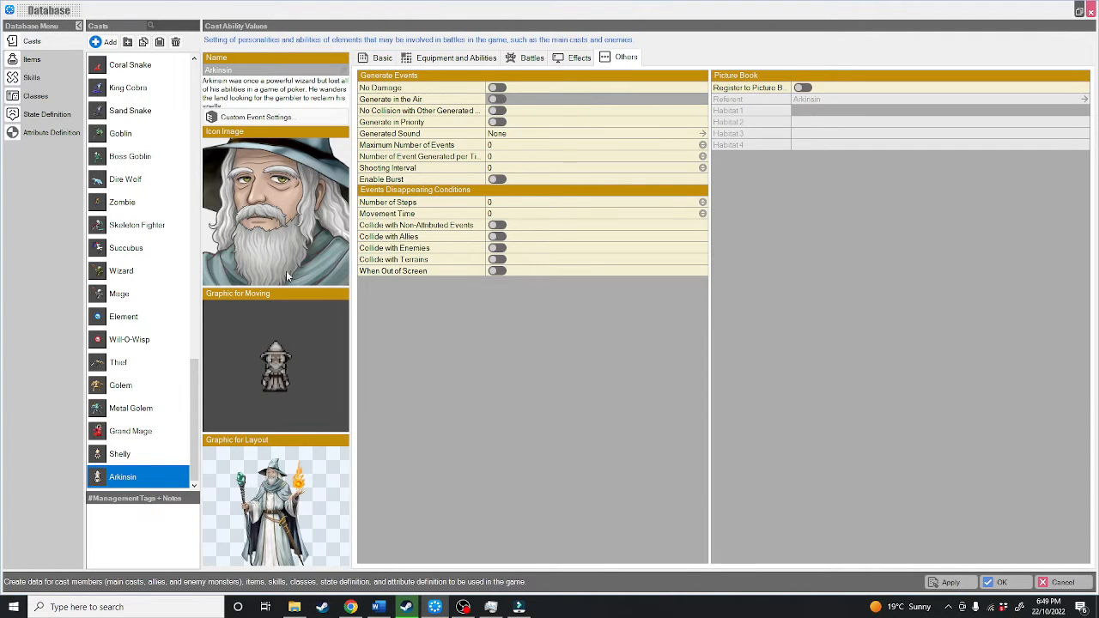
Step: Look through Arkinsin's Basic, Equipment and Abilities, Battles, Effects and Others settings and return to the Basic ones
click(379, 58)
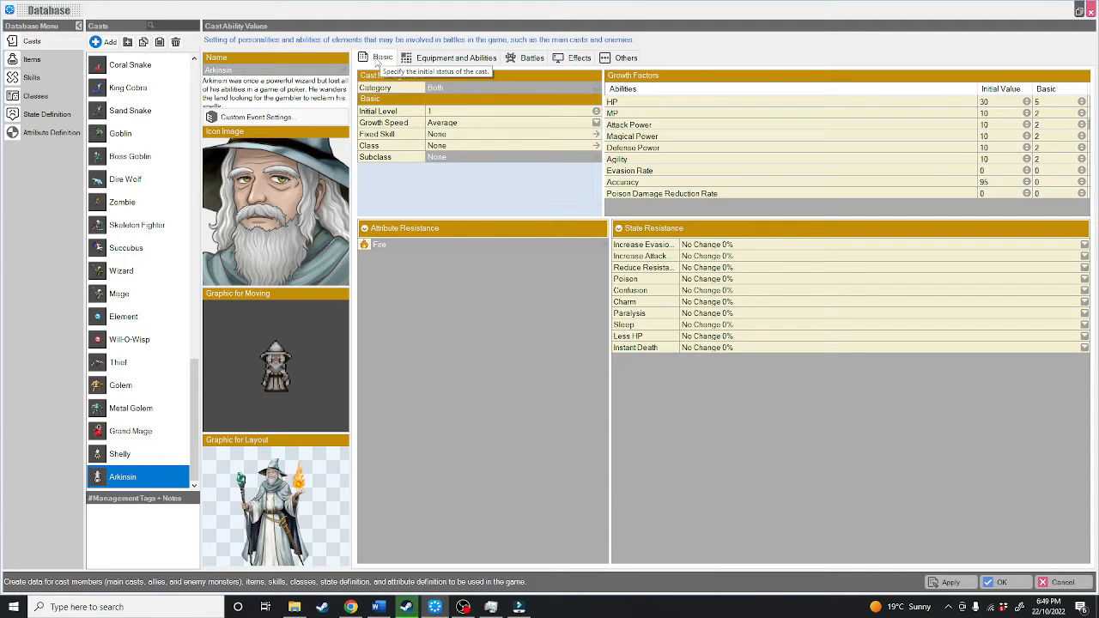
click(441, 59)
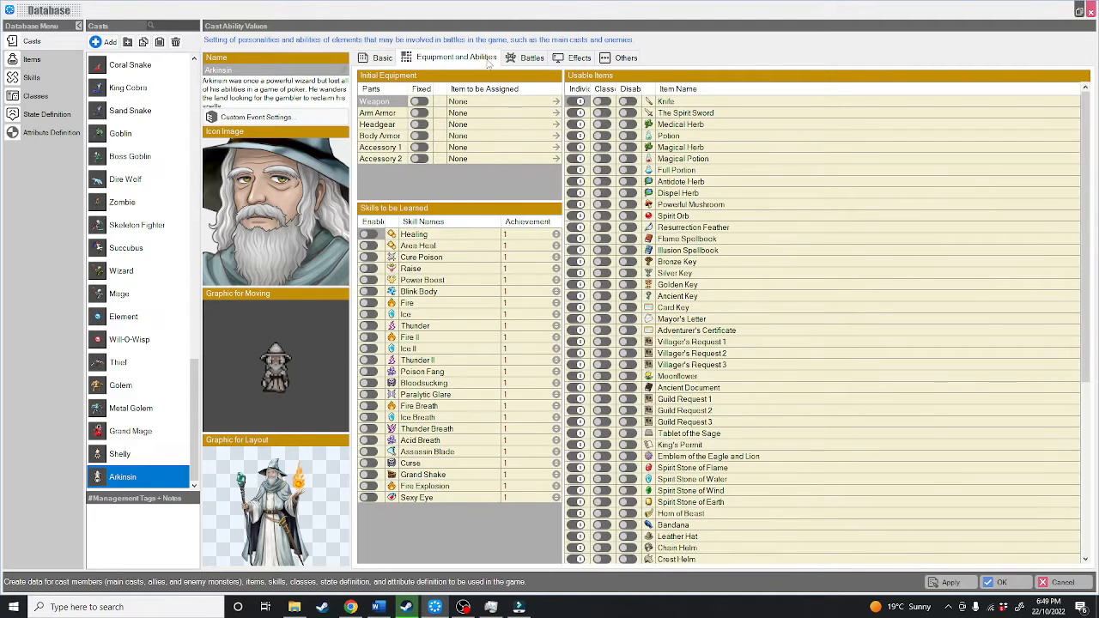
click(528, 58)
click(575, 57)
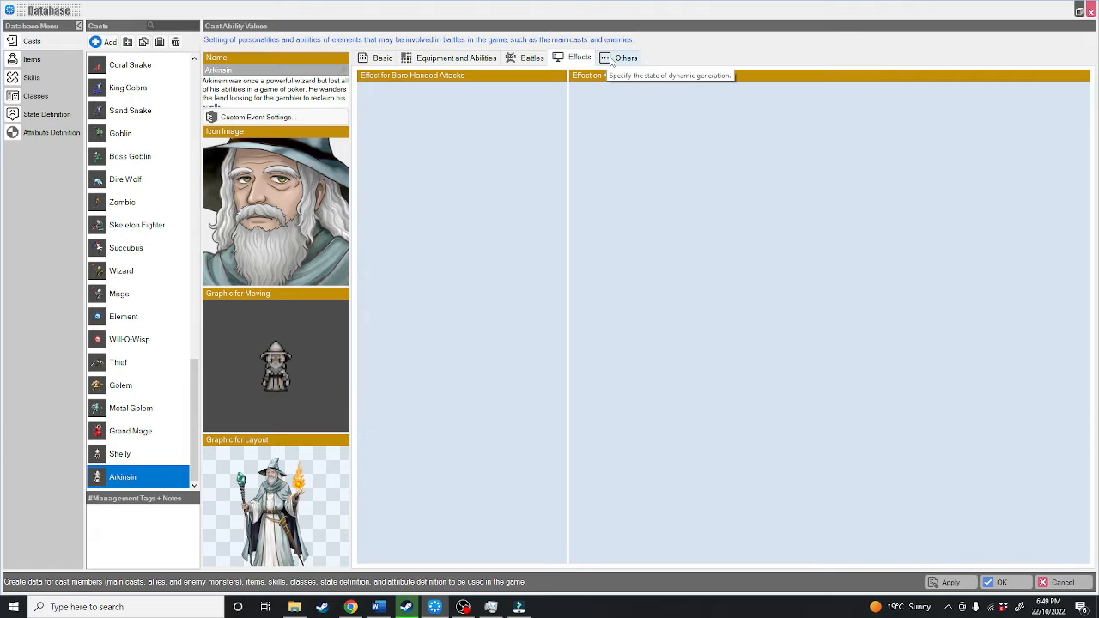
click(611, 60)
click(373, 59)
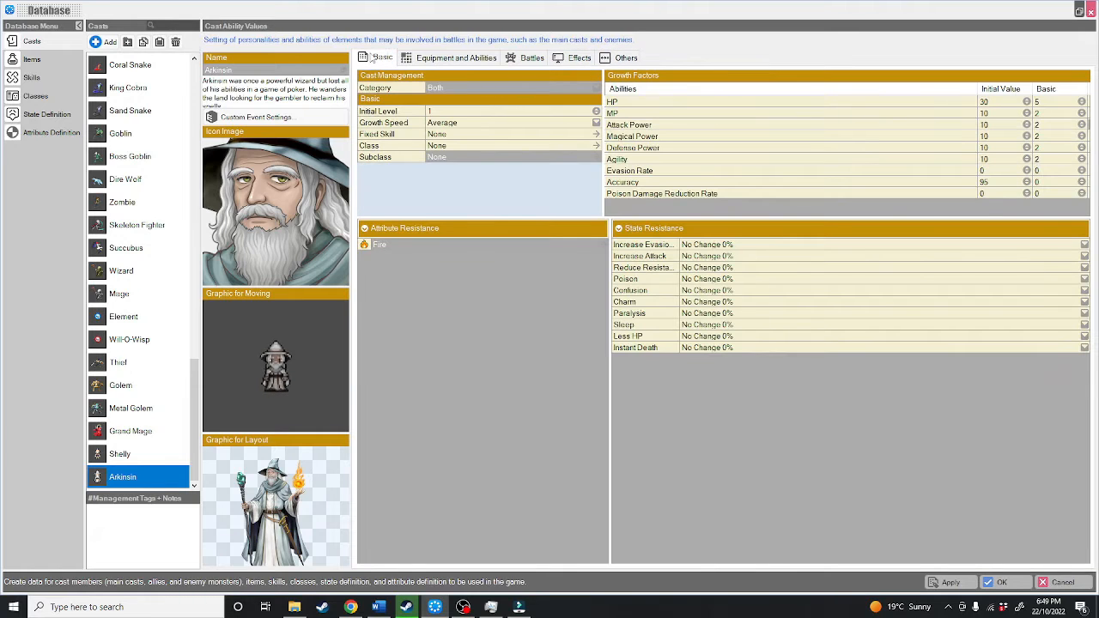
Step: Set Arkinsin's category to Ally and the initial level to 99
click(372, 84)
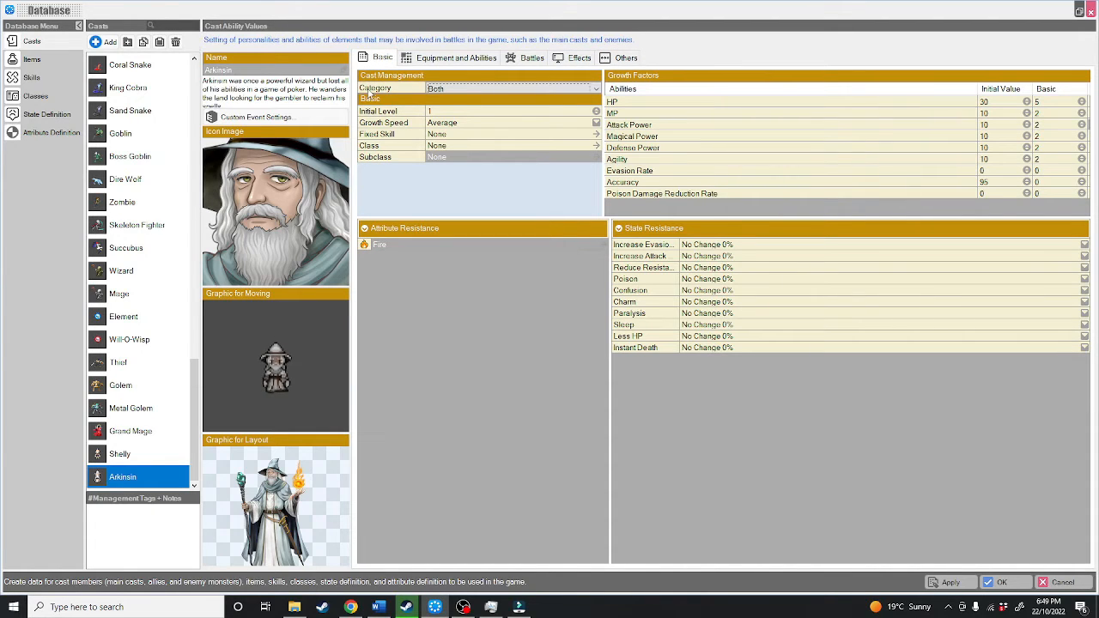
click(503, 90)
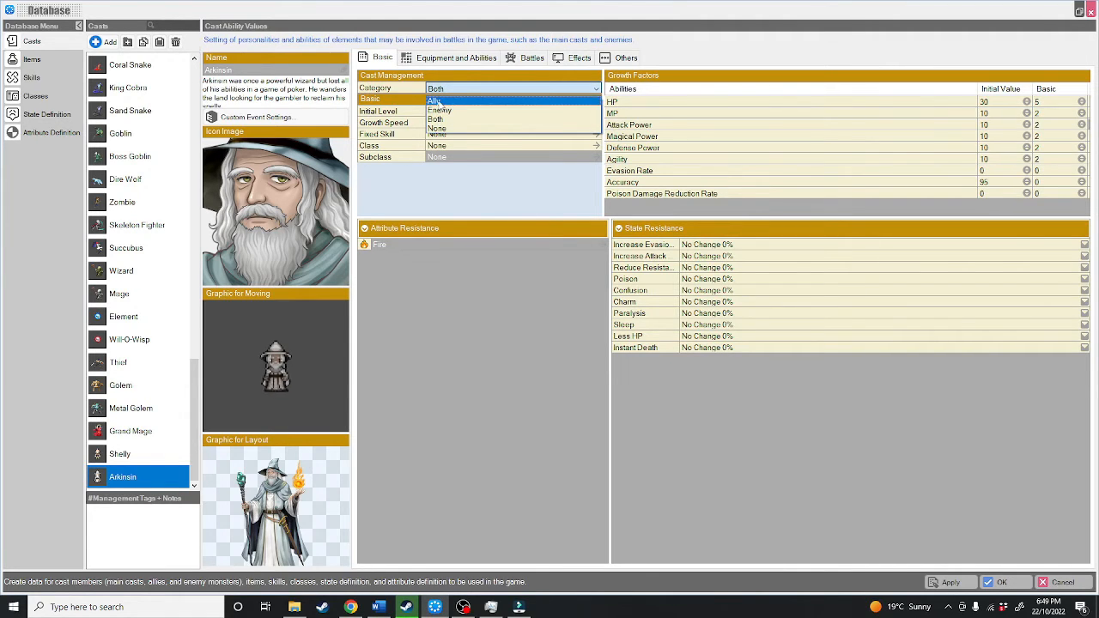
click(434, 102)
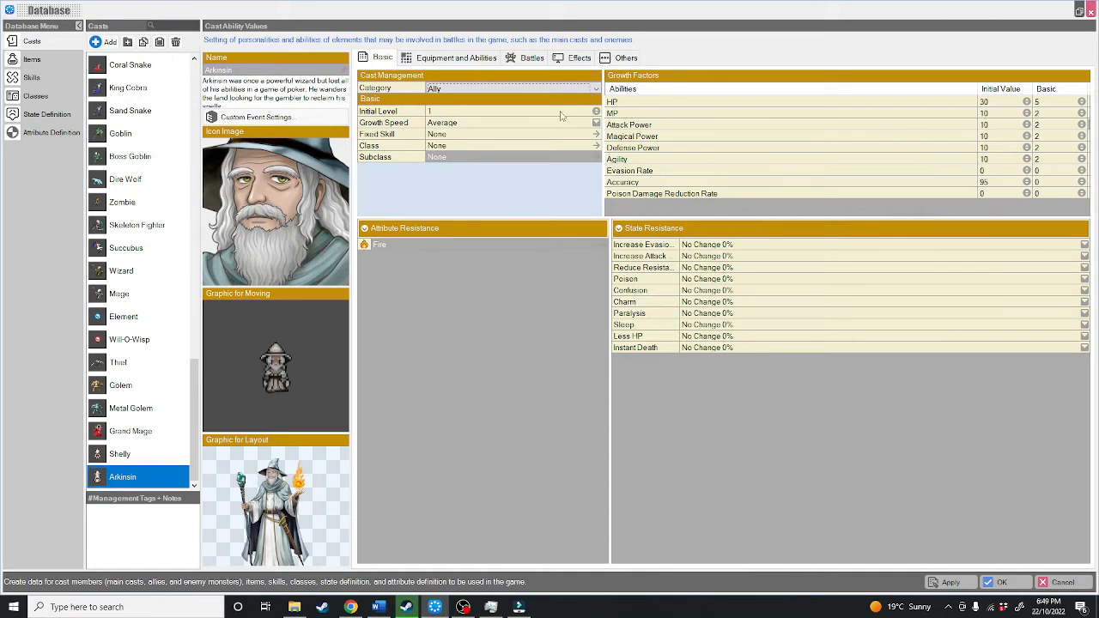
click(596, 112)
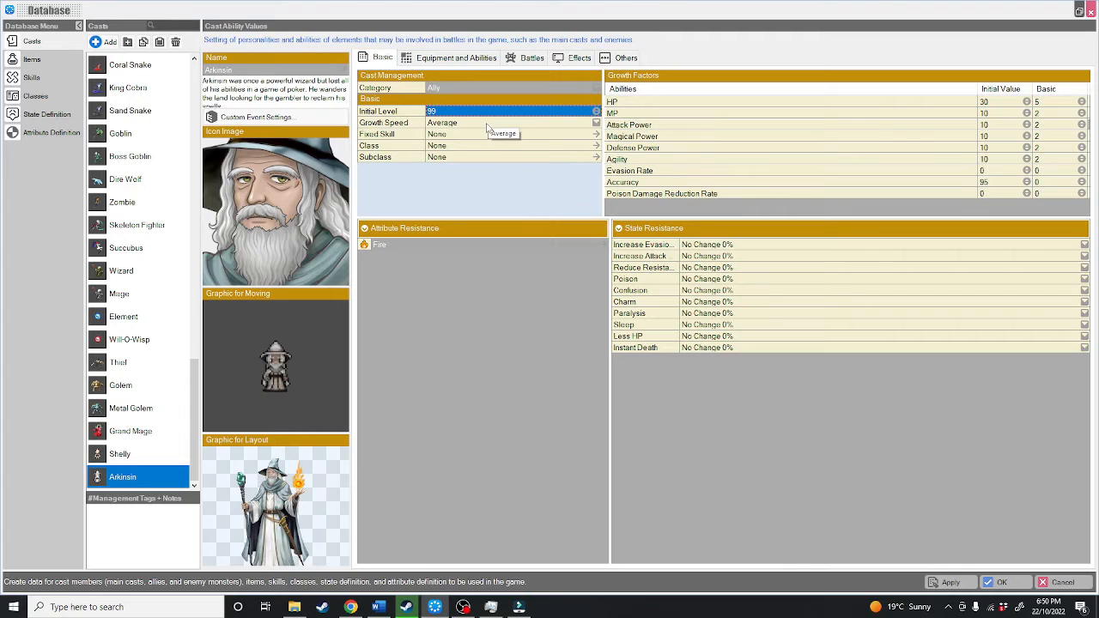
Step: Check which growth speed options are available for Arkinsin, from Late Bloomer to Precocious
click(490, 127)
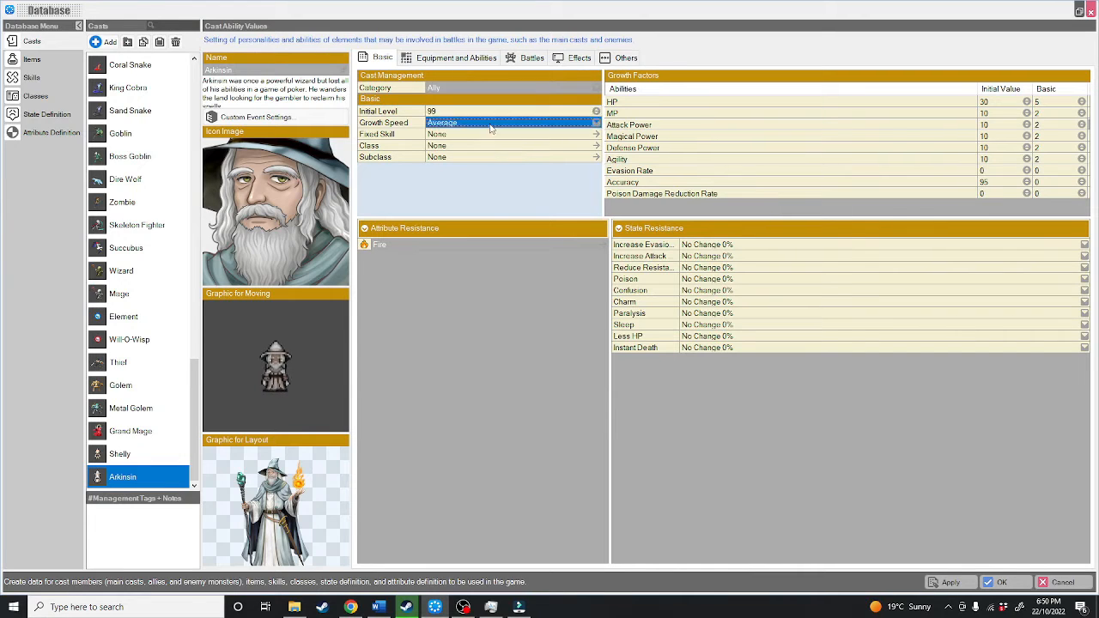
click(597, 125)
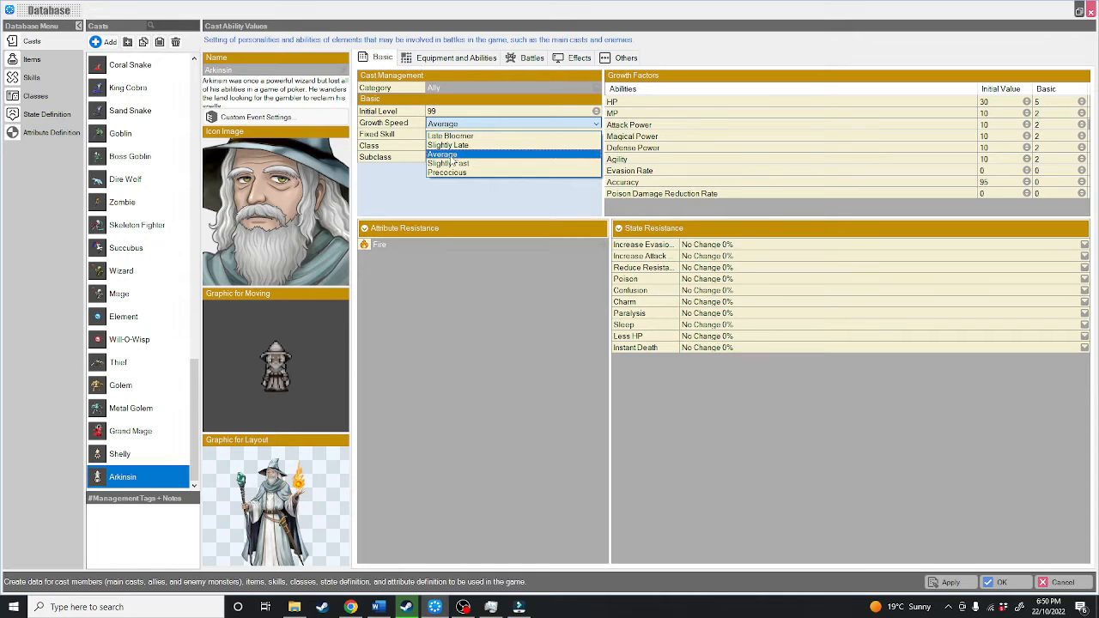
click(445, 194)
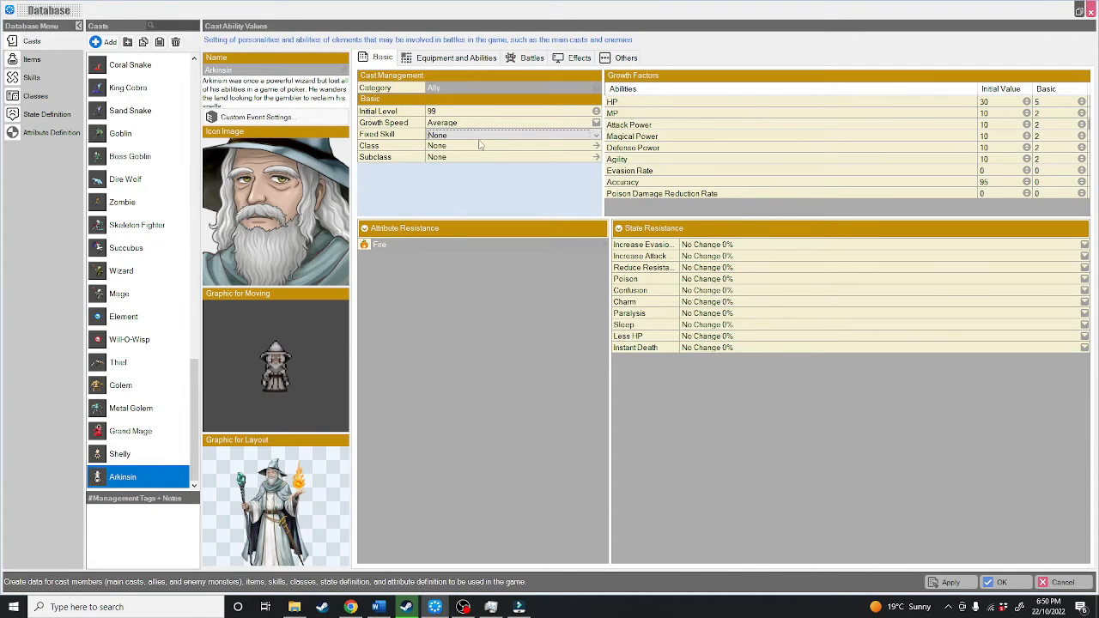
Step: Set Arkinsin's fixed skill to Fire and the class to Wizard
click(543, 135)
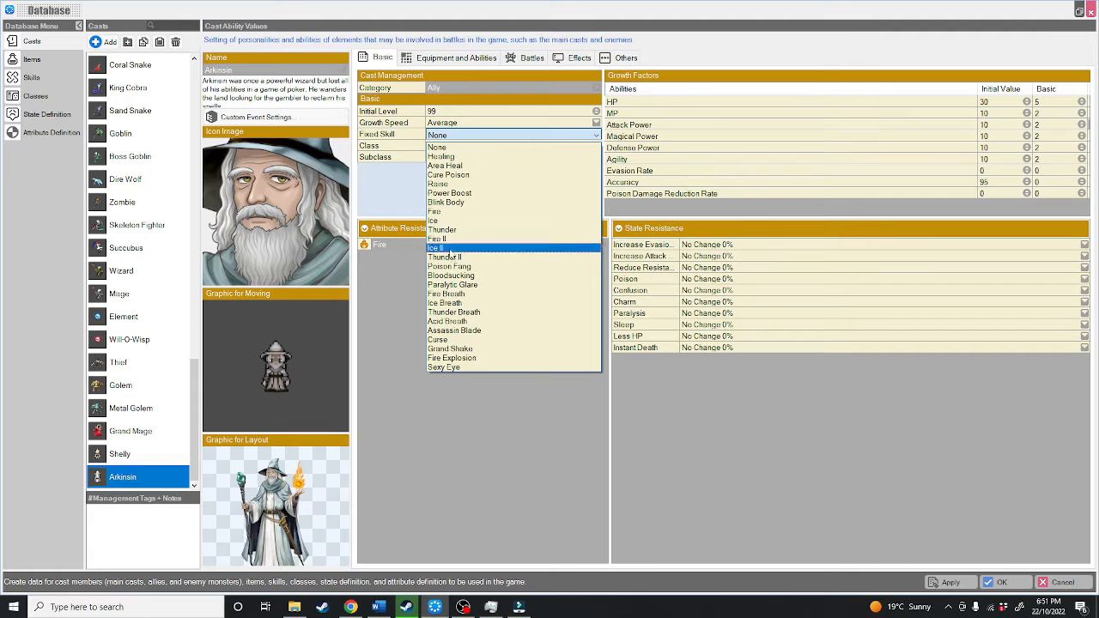
click(442, 211)
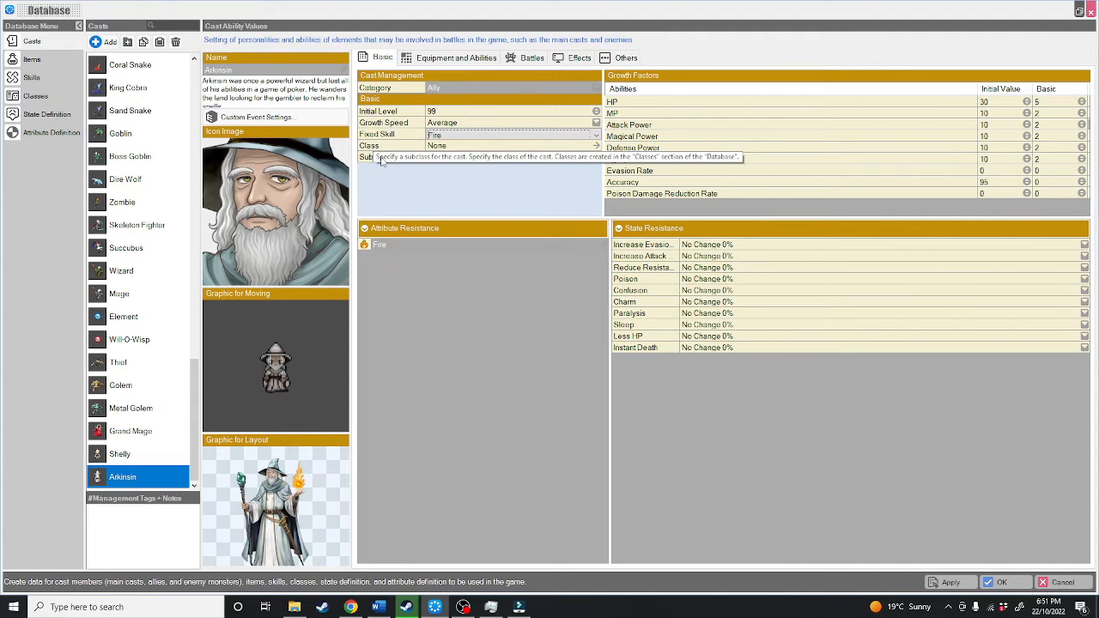
click(440, 146)
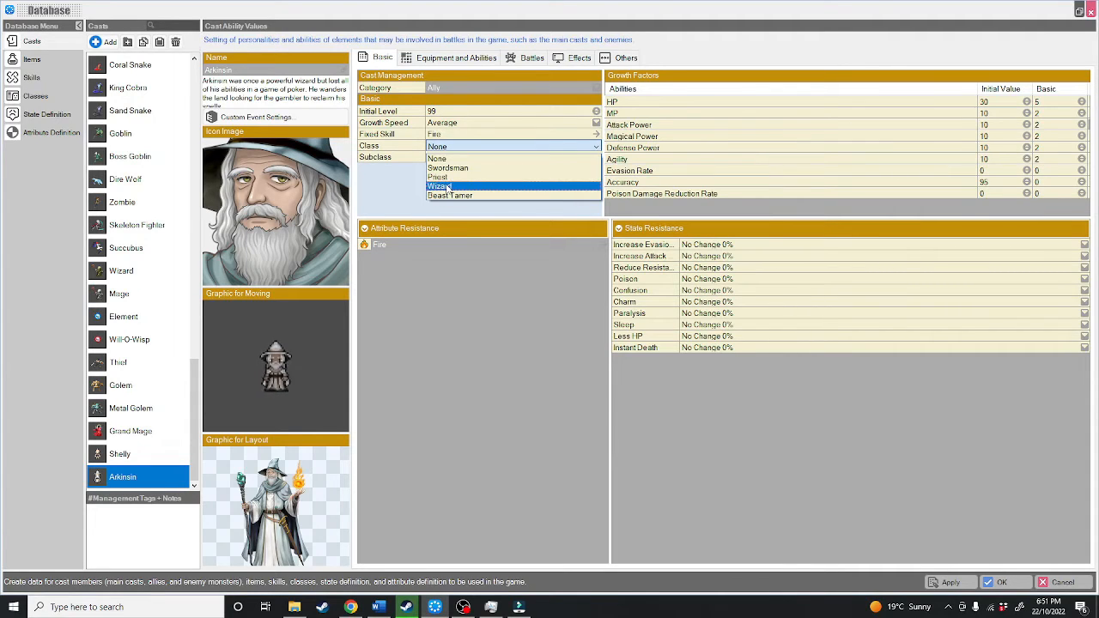
click(448, 189)
Step: Try Beast Tamer as Arkinsin's subclass, reset the subclass to None, and glance at the database's class definitions
click(596, 158)
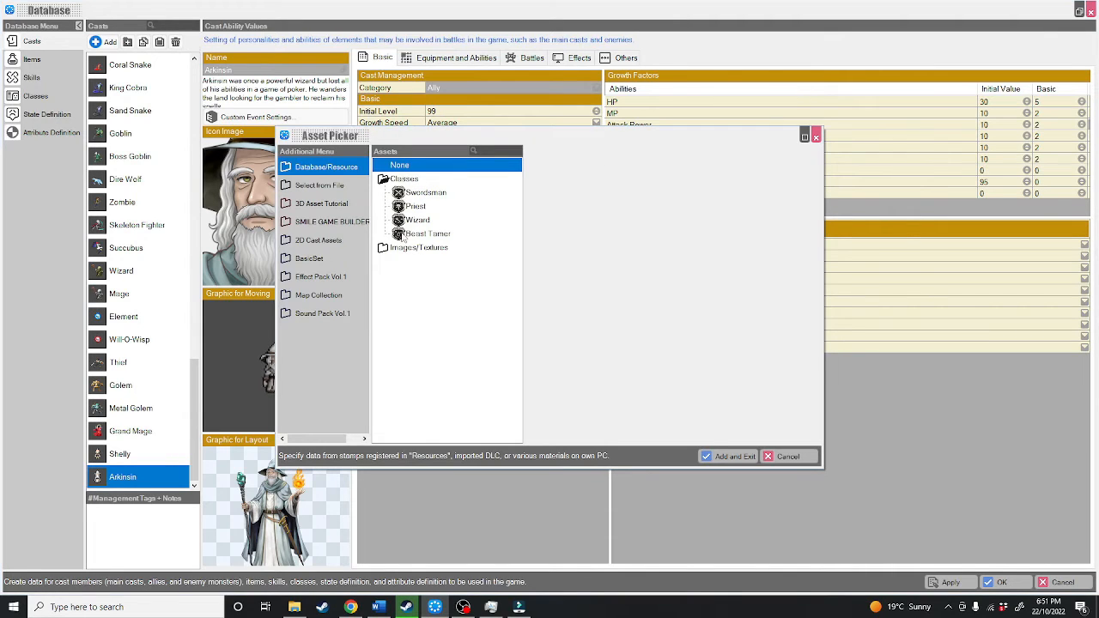
double_click(412, 235)
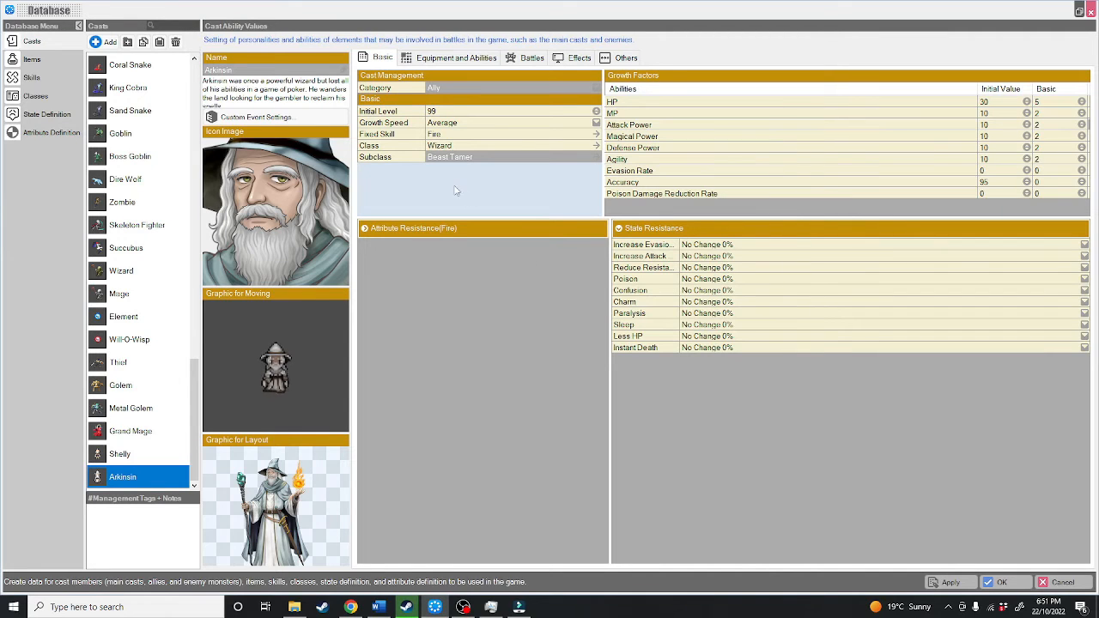
click(596, 157)
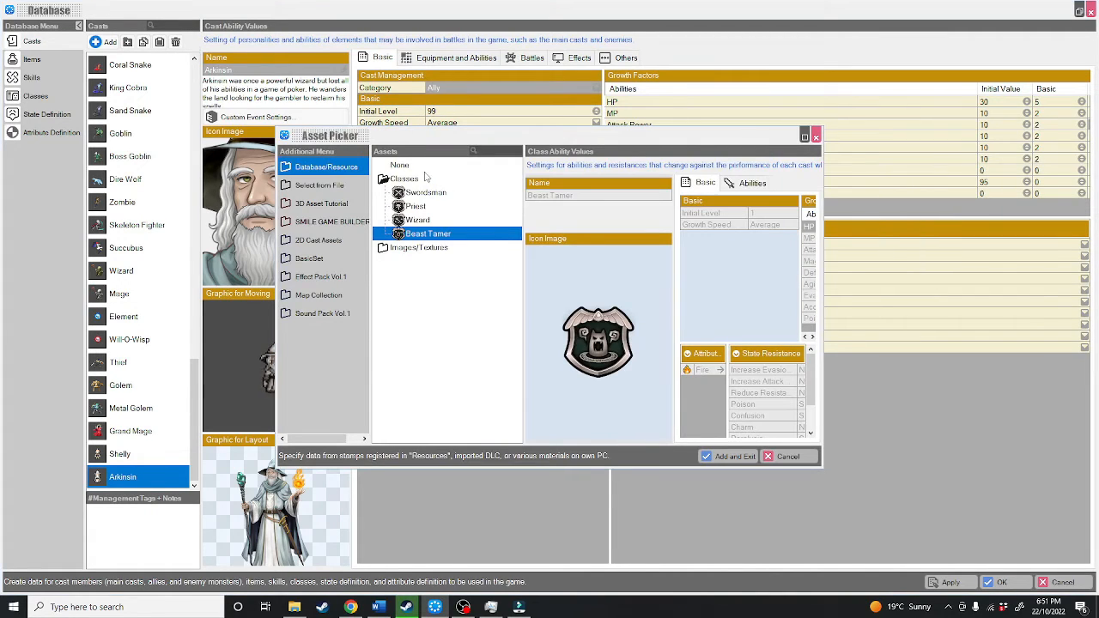
click(403, 166)
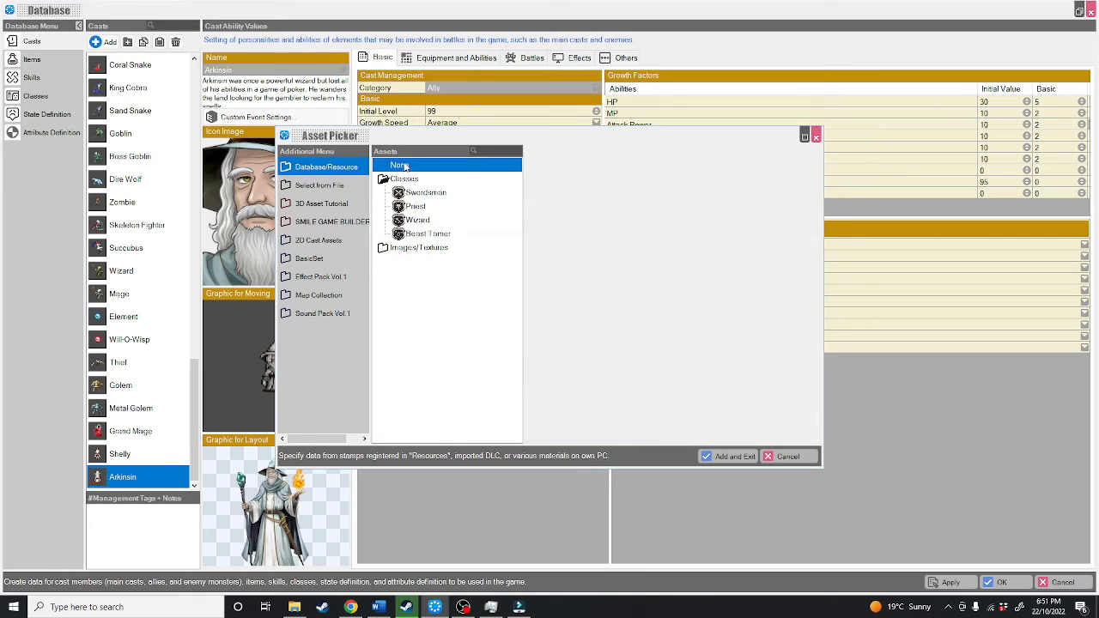
click(731, 456)
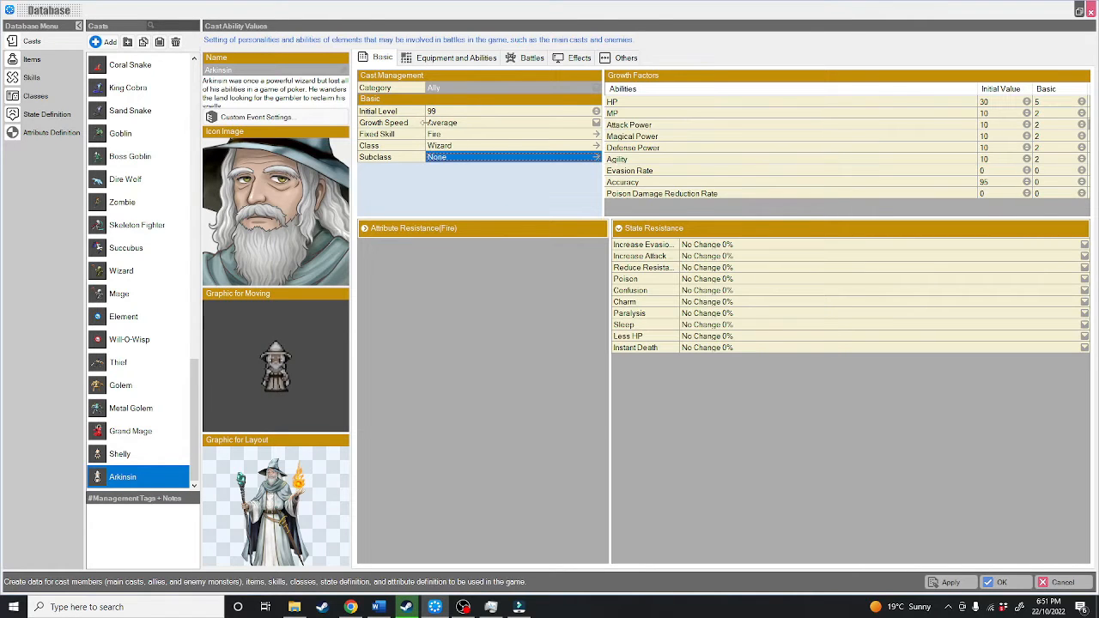
click(39, 96)
click(33, 45)
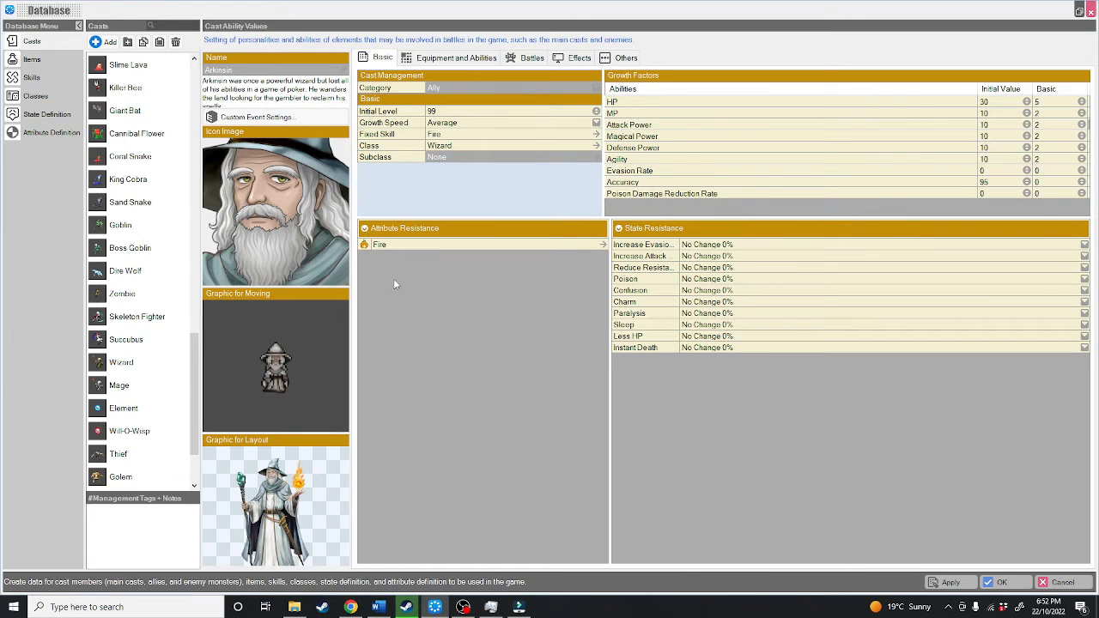
Step: Replace Arkinsin's Fire attribute under Attribute Resistance with None
click(605, 245)
click(604, 245)
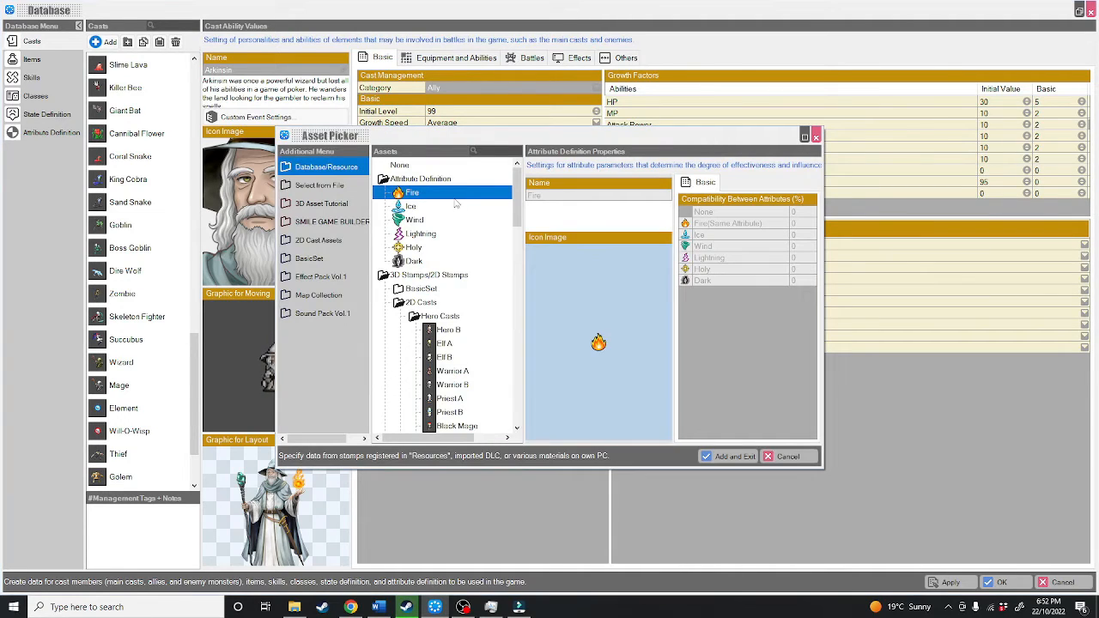
click(424, 221)
click(407, 261)
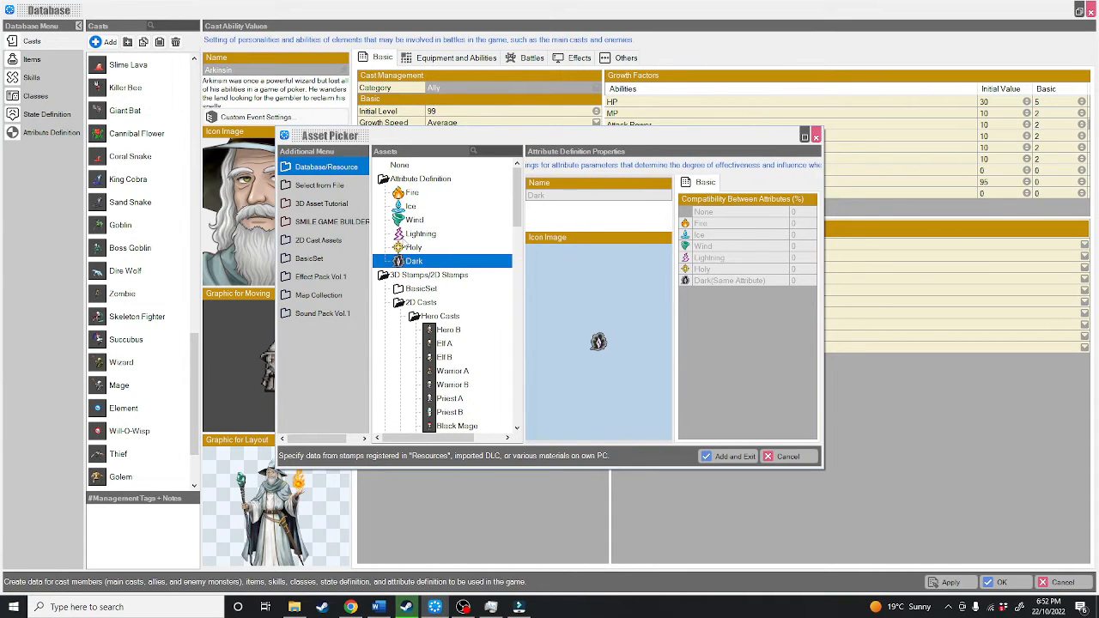
double_click(410, 166)
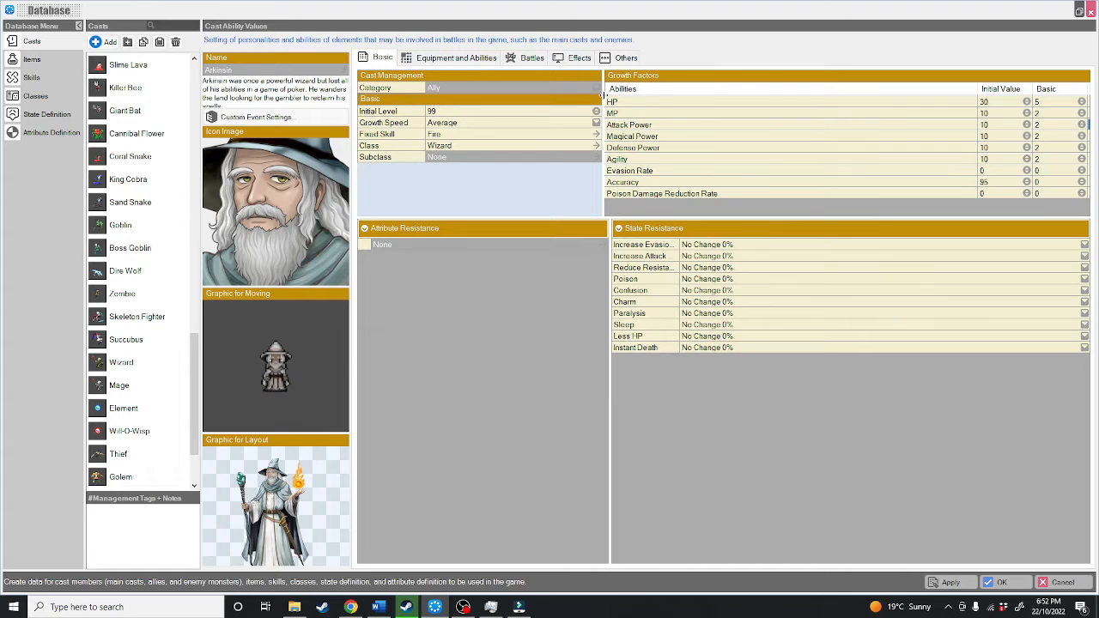
Step: Widen the Growth Factors table and narrow its Abilities column so the Growth Types column fits beside the basic settings
drag(504, 105, 468, 105)
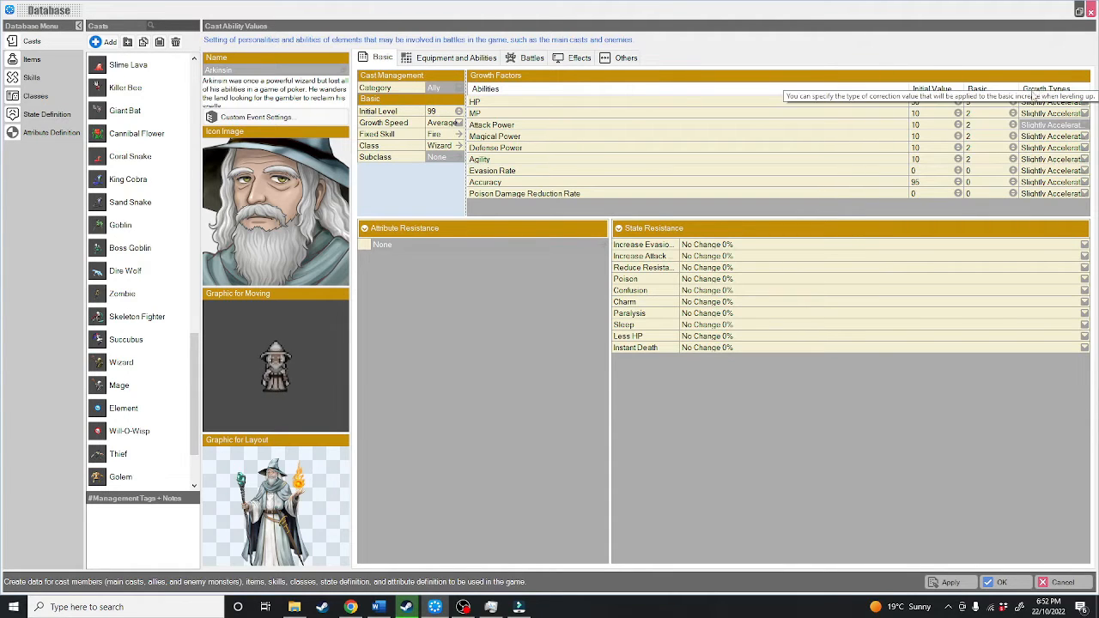
drag(907, 89, 627, 90)
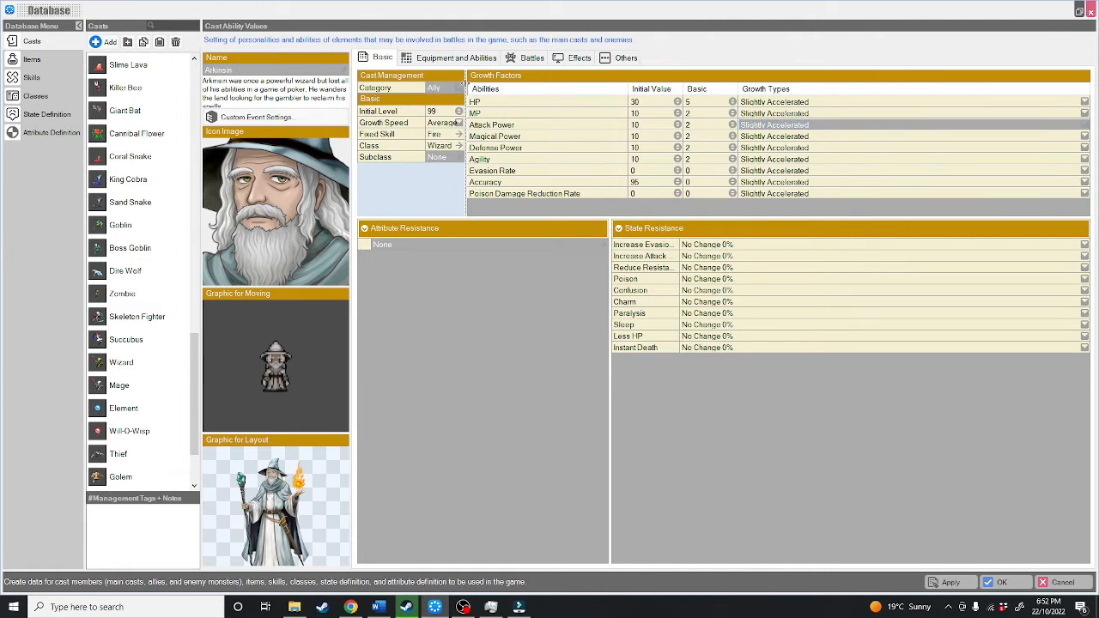
drag(470, 89, 542, 89)
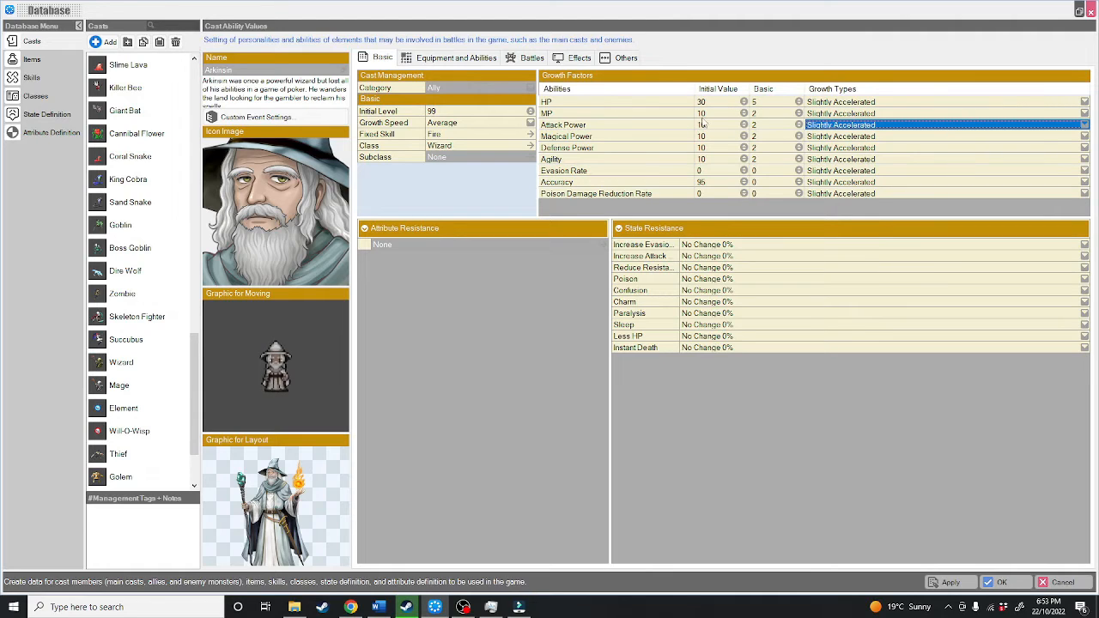
Step: Set Arkinsin's initial values to 30 for MP, 20 for Magical Power and 90 for Accuracy
click(702, 113)
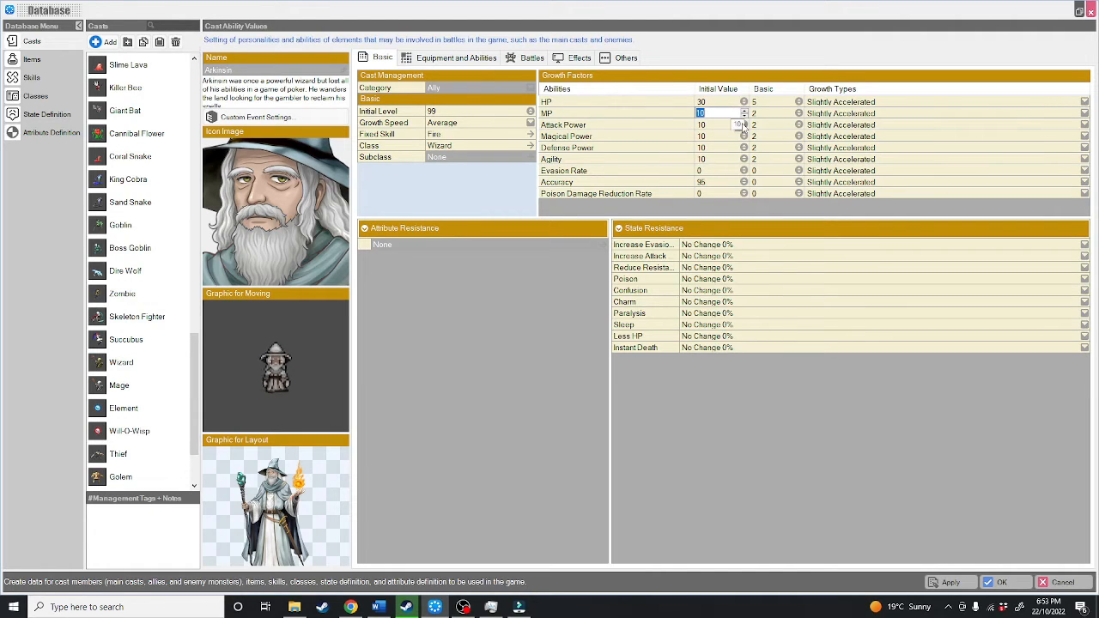
text(30)
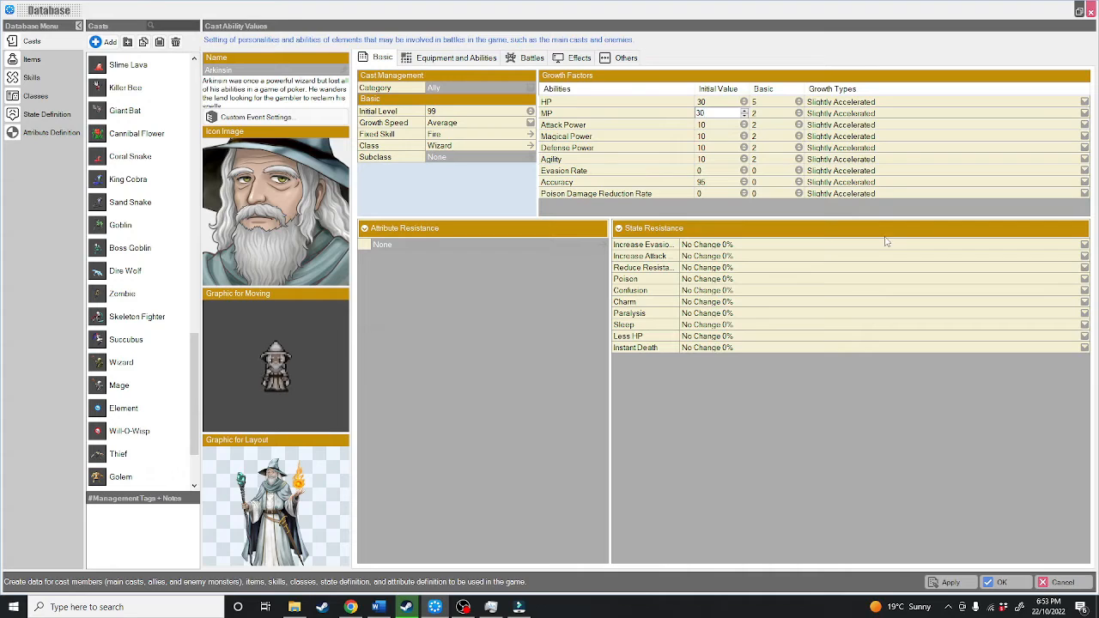
click(710, 137)
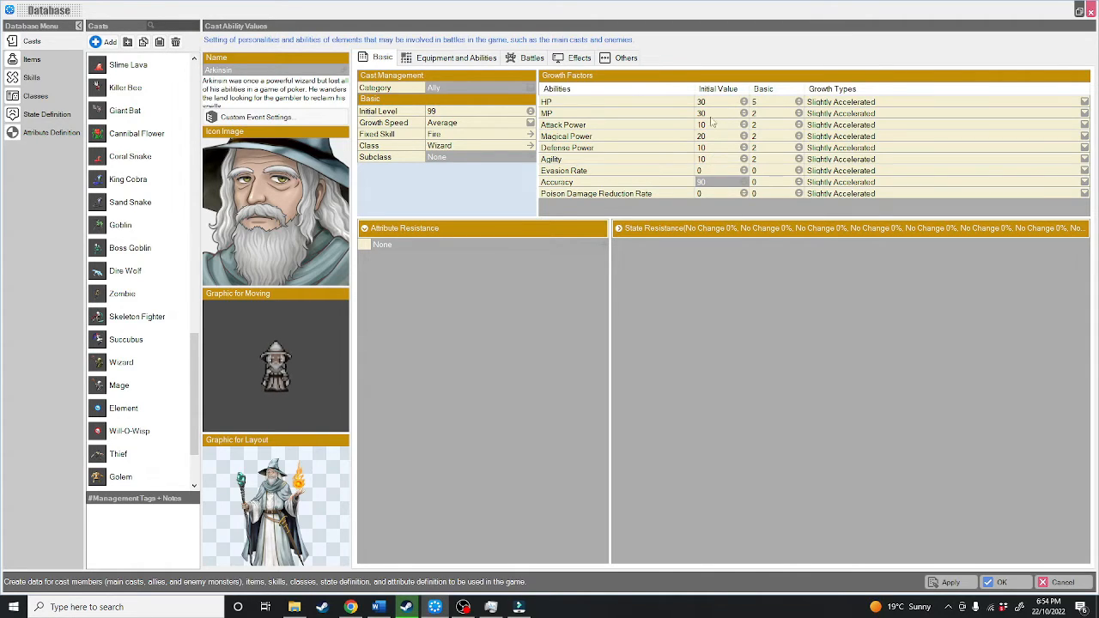
Step: Set the basic growth values of MP and Magical Power to 4 each
click(757, 113)
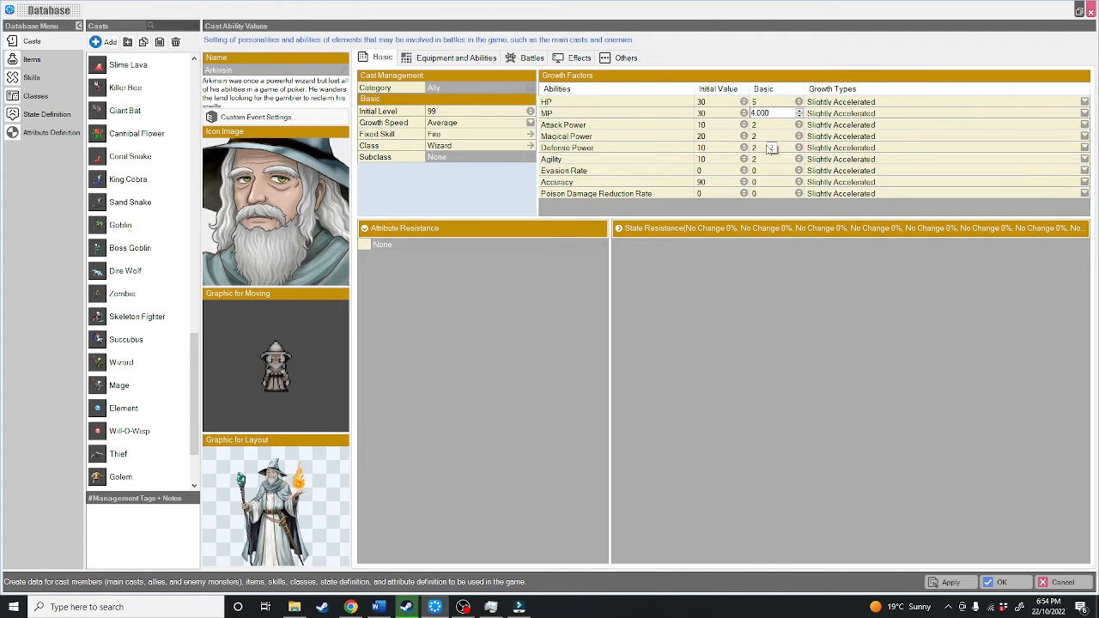
click(770, 137)
text(4)
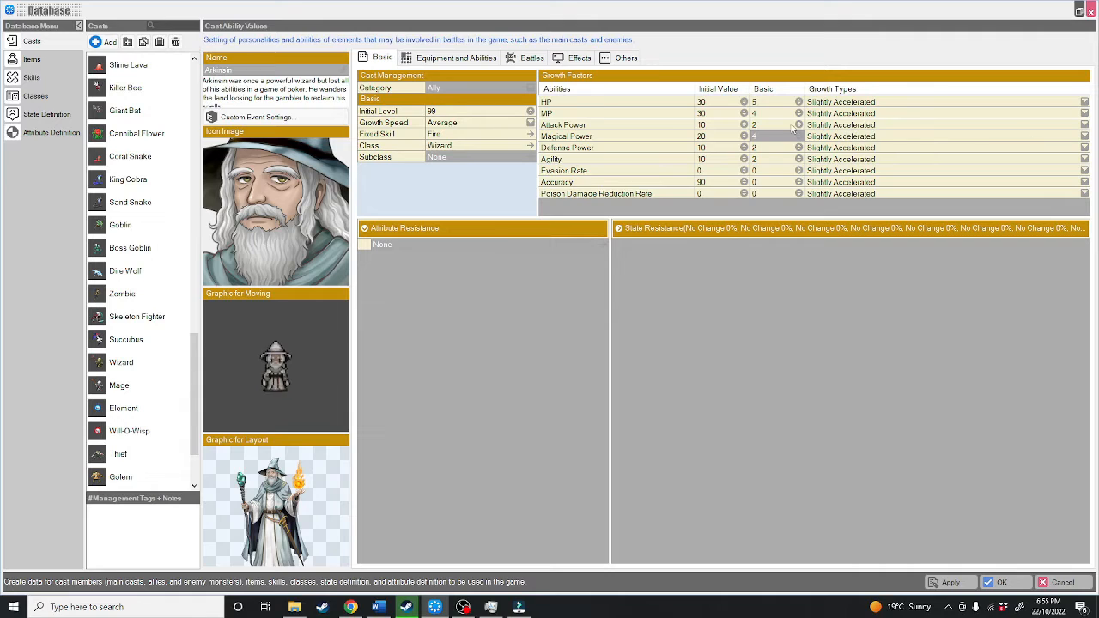
Step: Set the growth type of Attack Power to Slightly Slowed Down and that of MP to Accelerate
click(1086, 125)
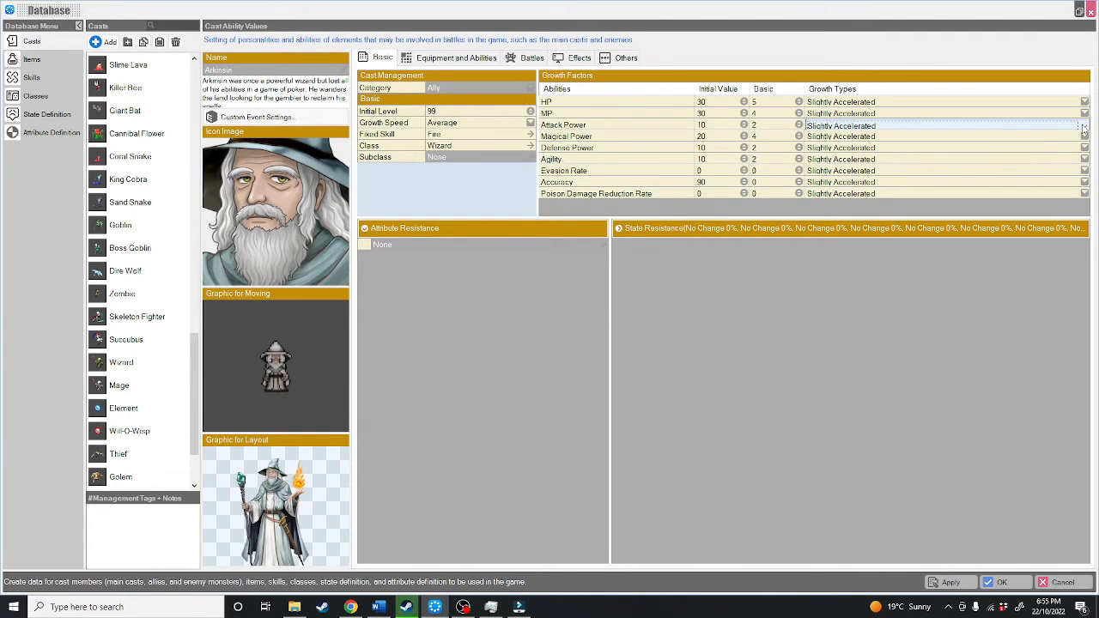
click(1084, 129)
click(808, 168)
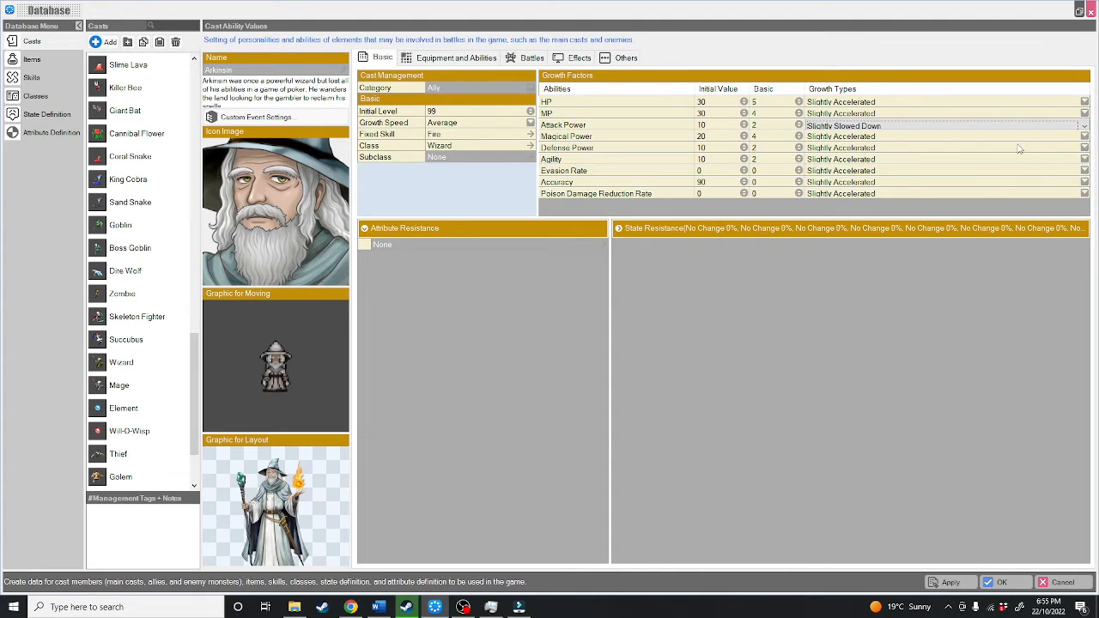
click(1068, 115)
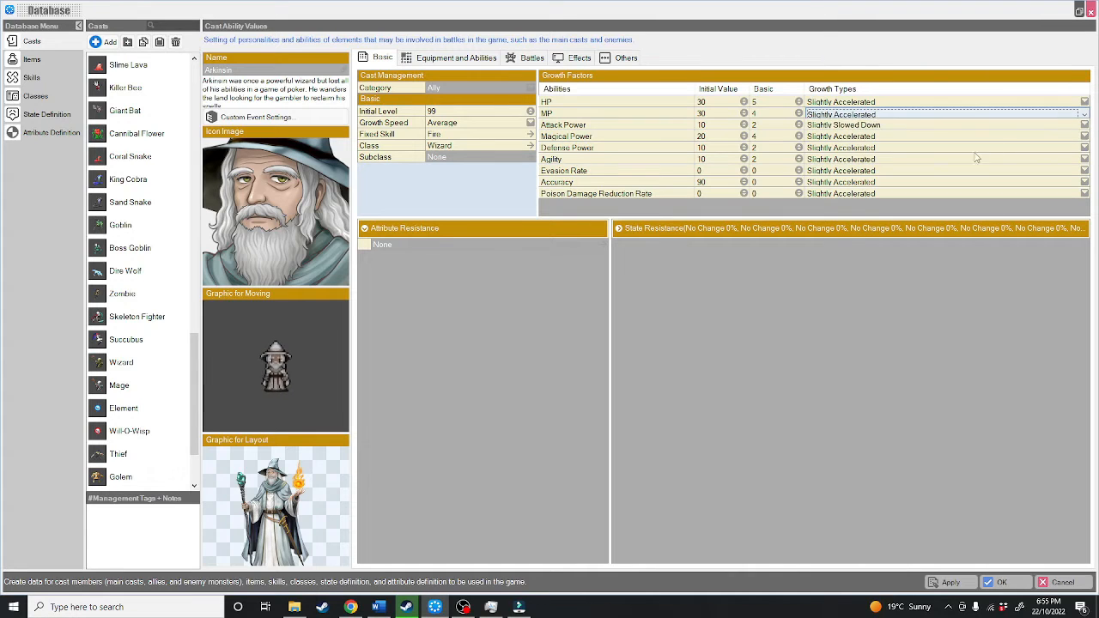
click(837, 127)
Step: Expand Arkinsin's state resistances and set the resistance to Increase Attack Power to Slightly Strong 50%
click(683, 229)
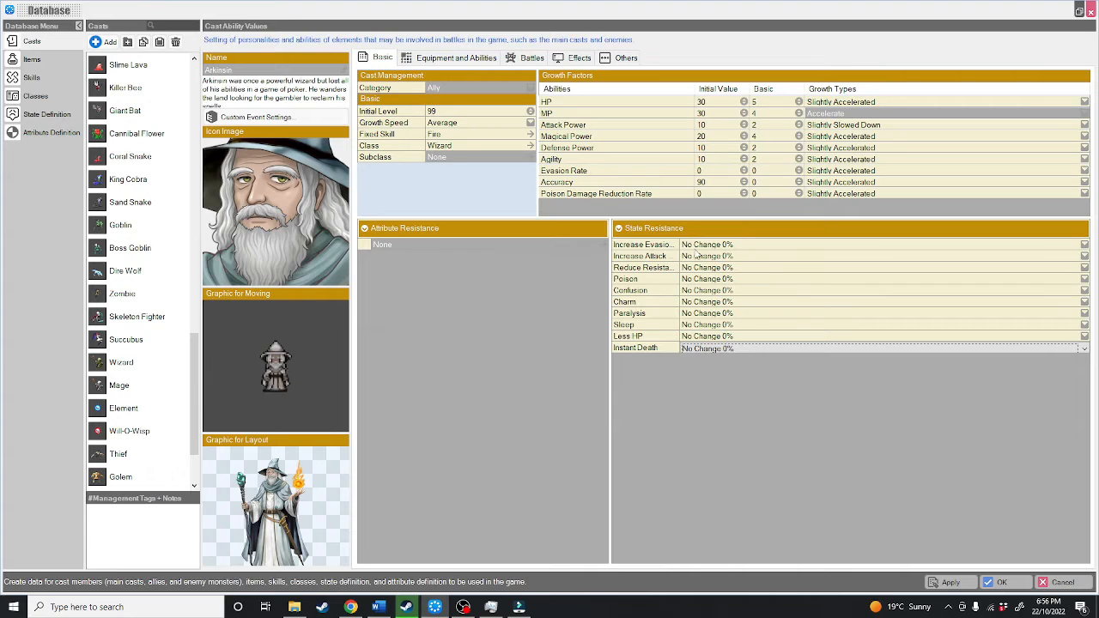
click(747, 247)
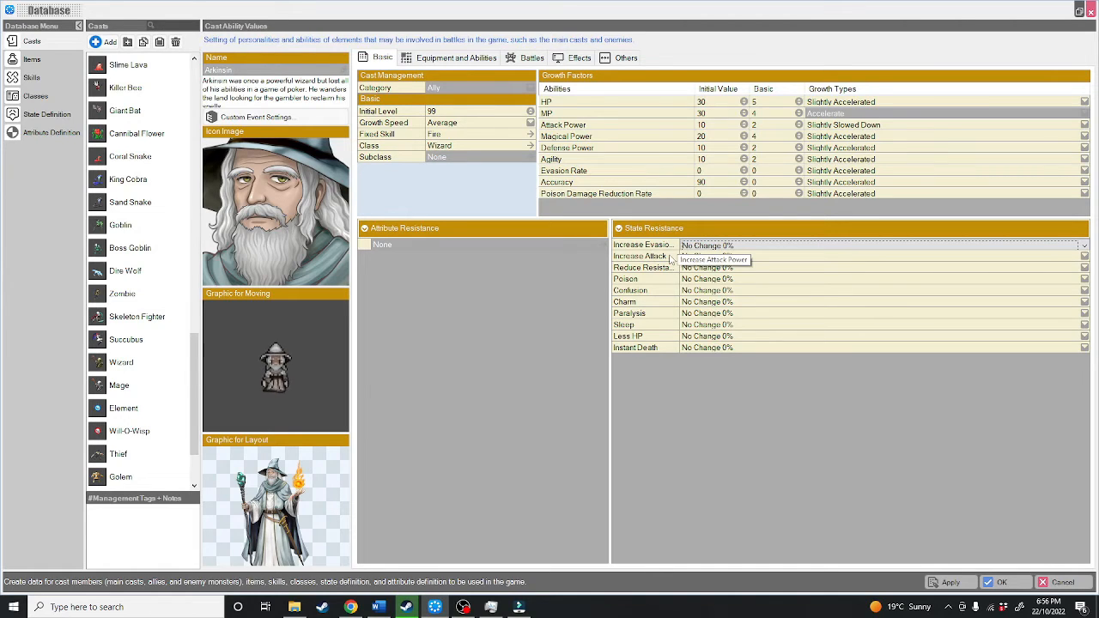
click(1075, 258)
click(1074, 261)
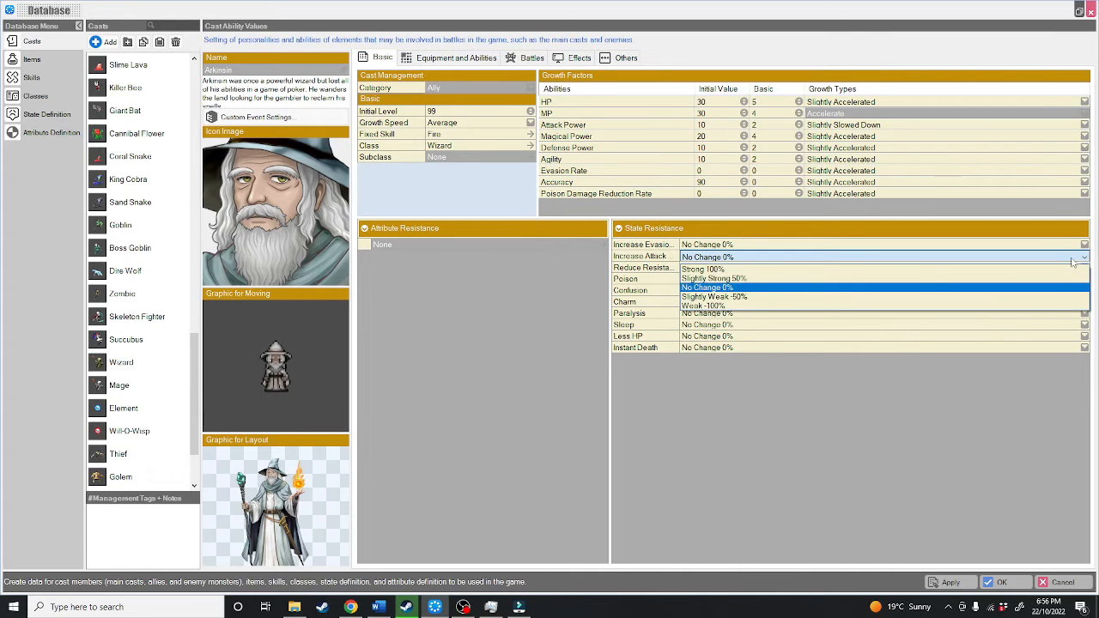
click(761, 280)
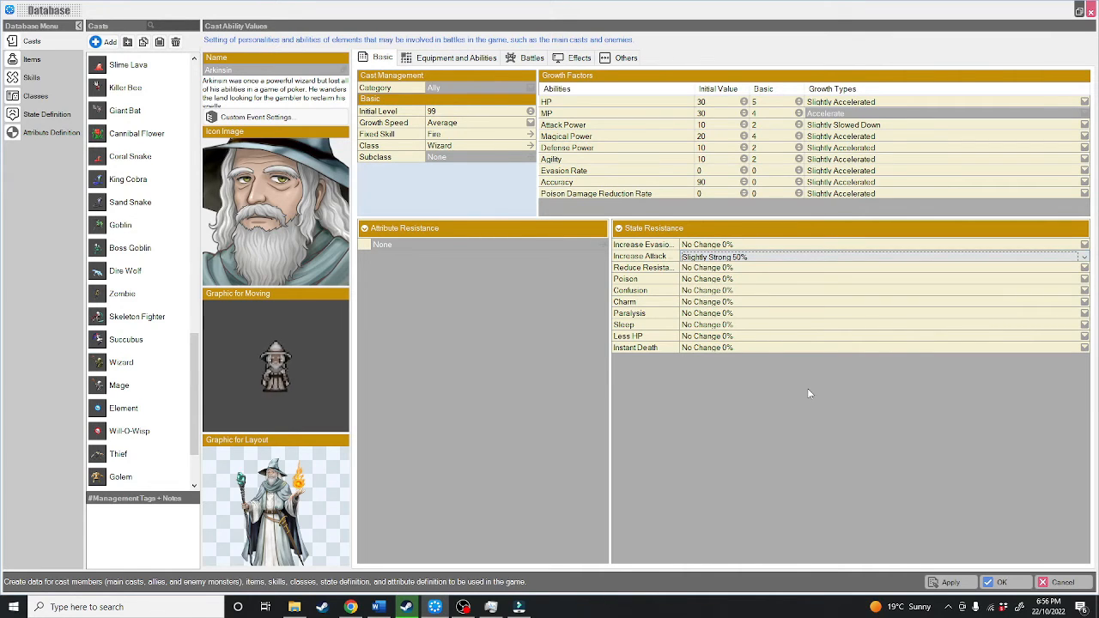
Step: Change the resistance to Increase Attack Power to Slightly Weak -50%
click(735, 257)
click(711, 288)
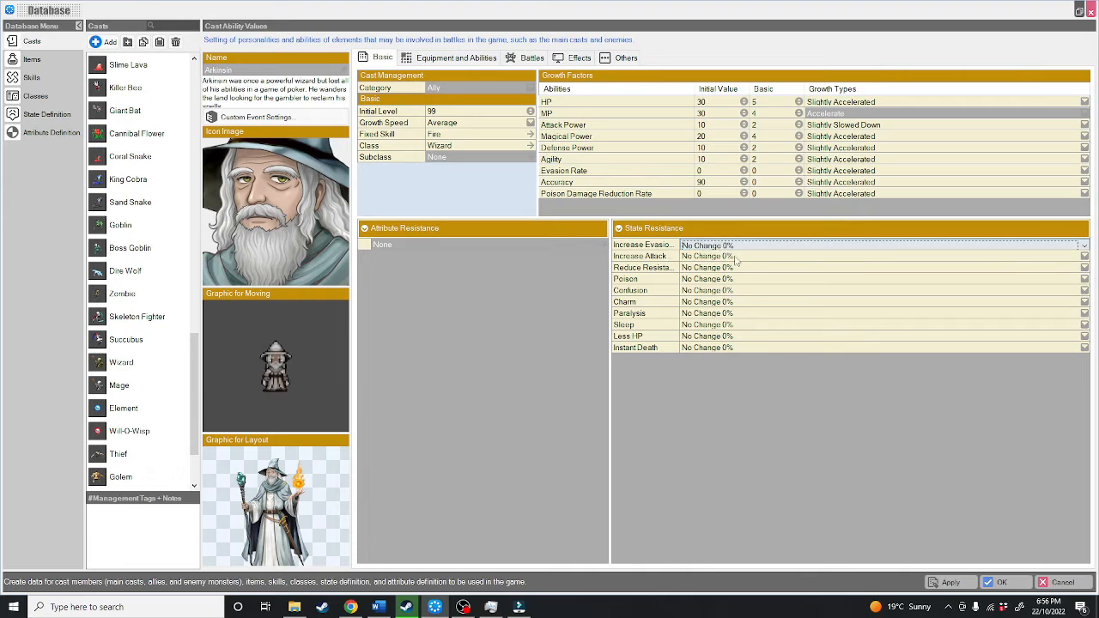
click(1070, 260)
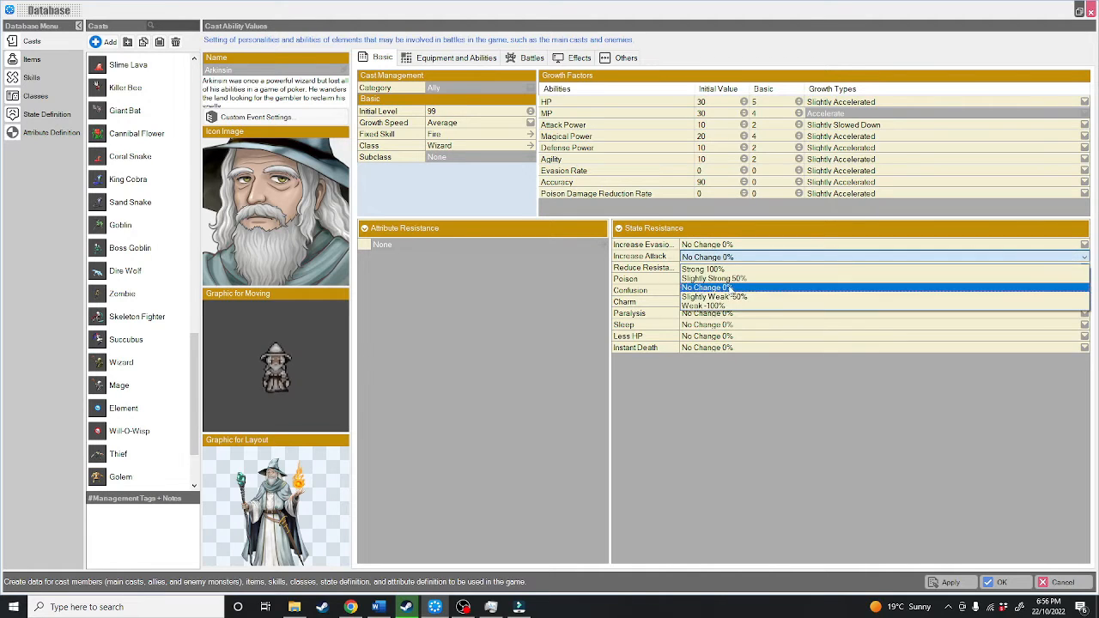
click(729, 304)
click(706, 268)
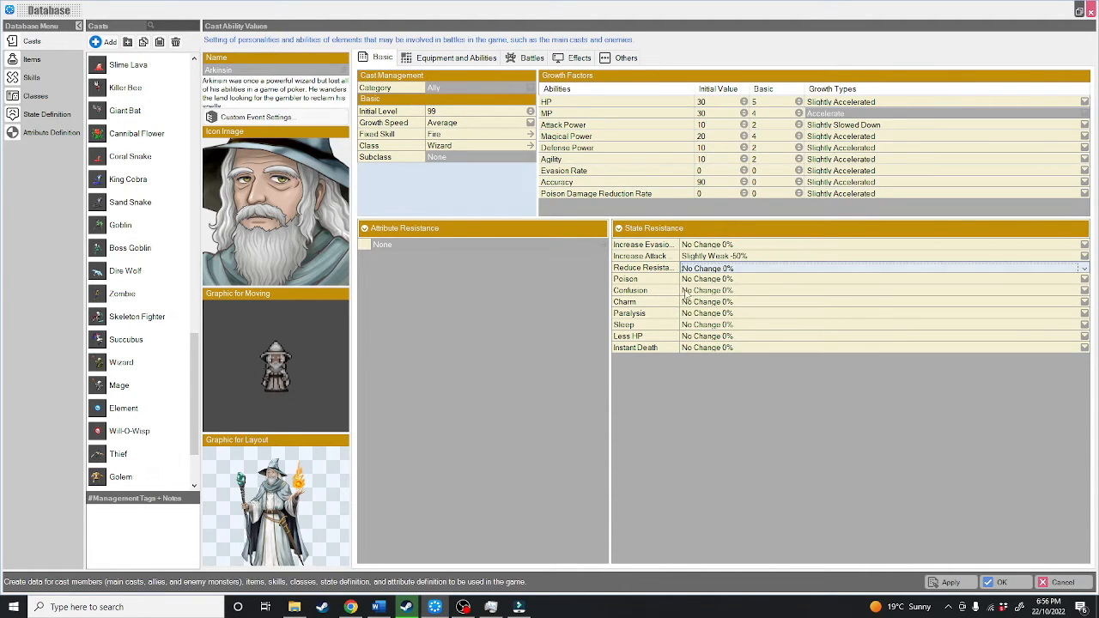
Step: Widen the State Resistance name column to fit the full state names and keep Reduce Resistance at No Change 0%
drag(680, 240, 723, 241)
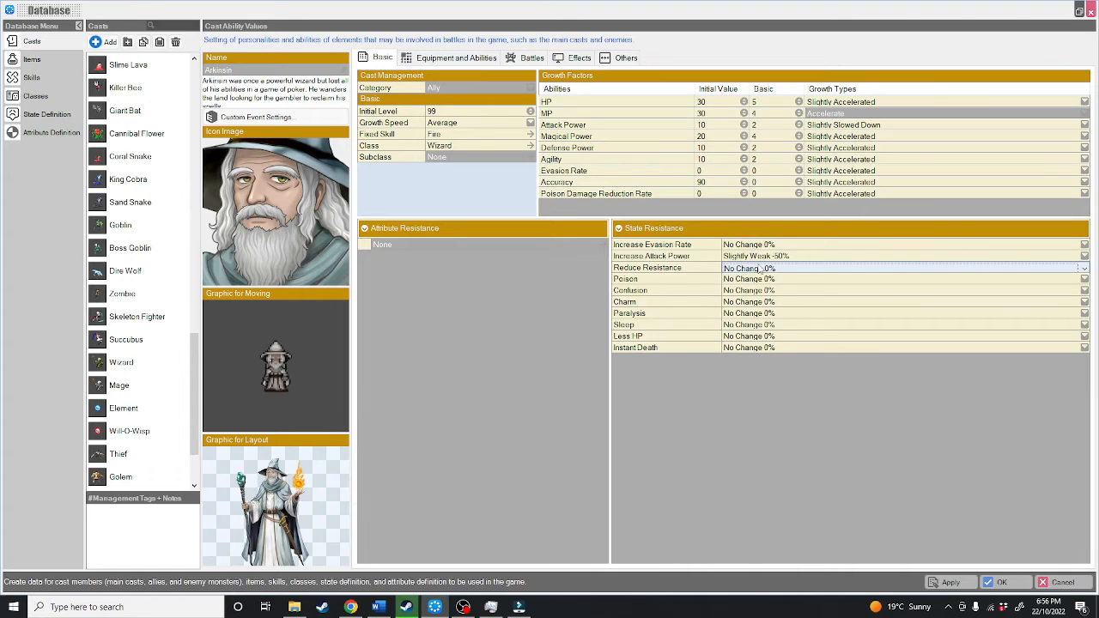
click(805, 270)
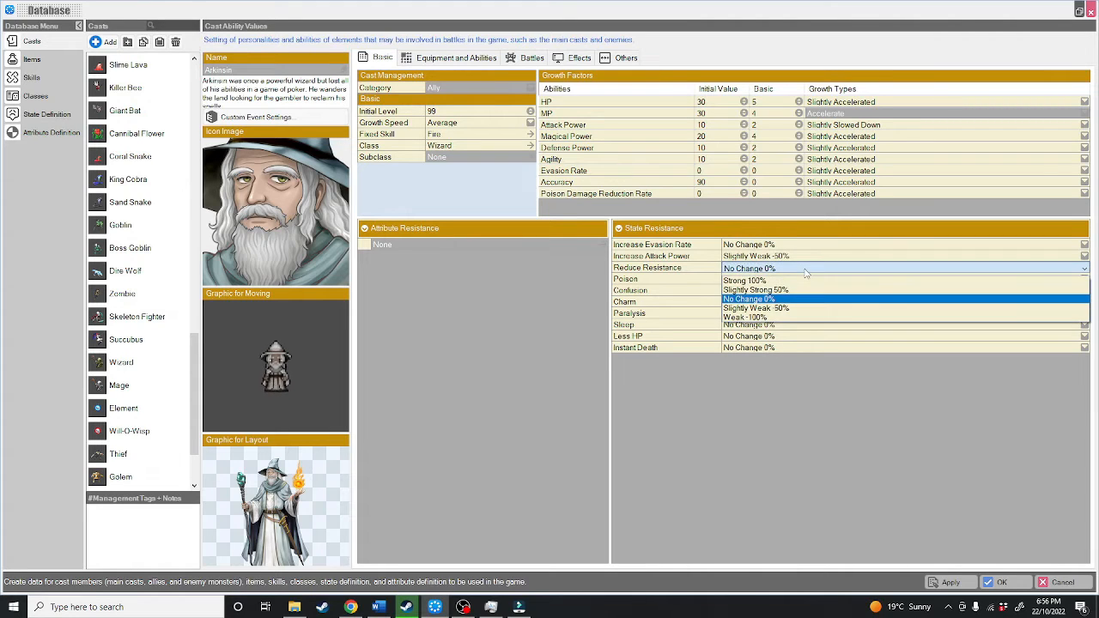
click(772, 299)
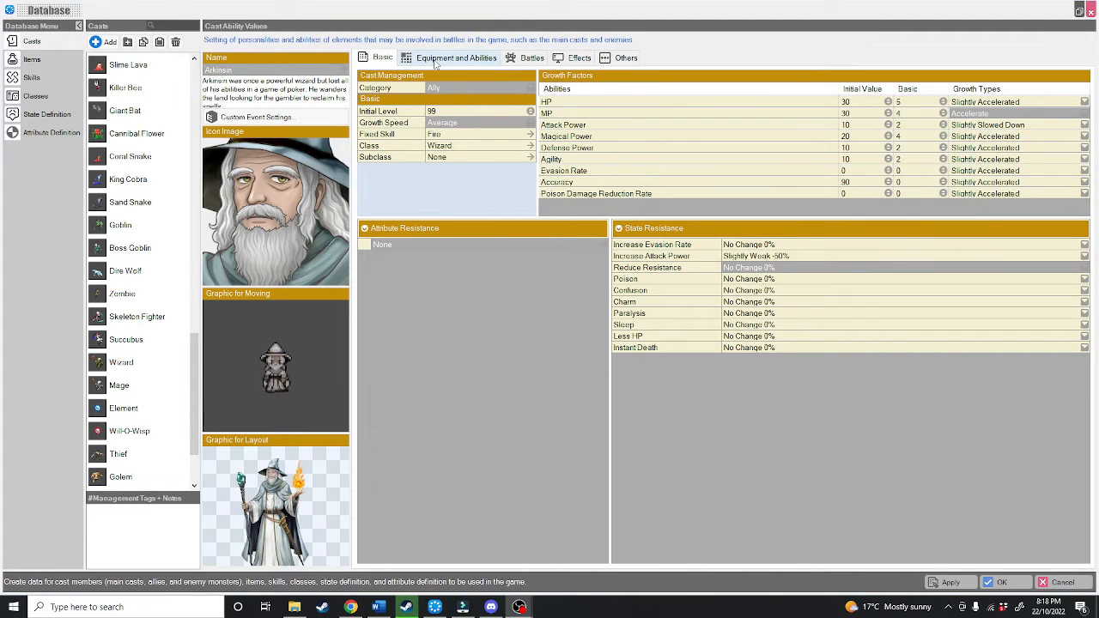
Step: Assign the Sage Rod as Arkinsin's initial weapon and make that weapon slot fixed
click(438, 58)
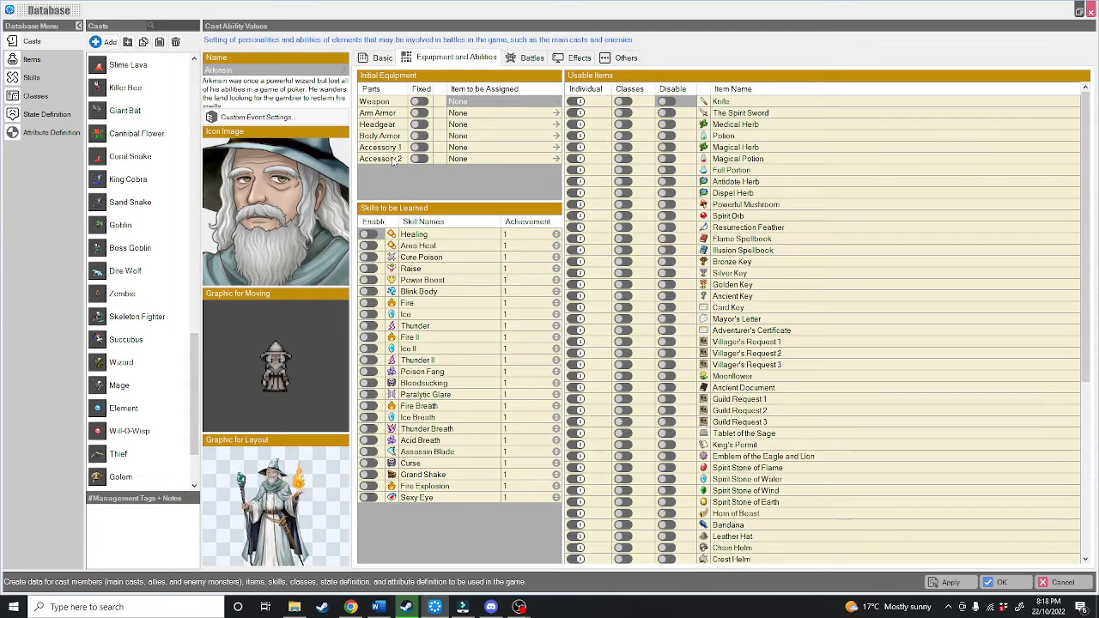
double_click(468, 101)
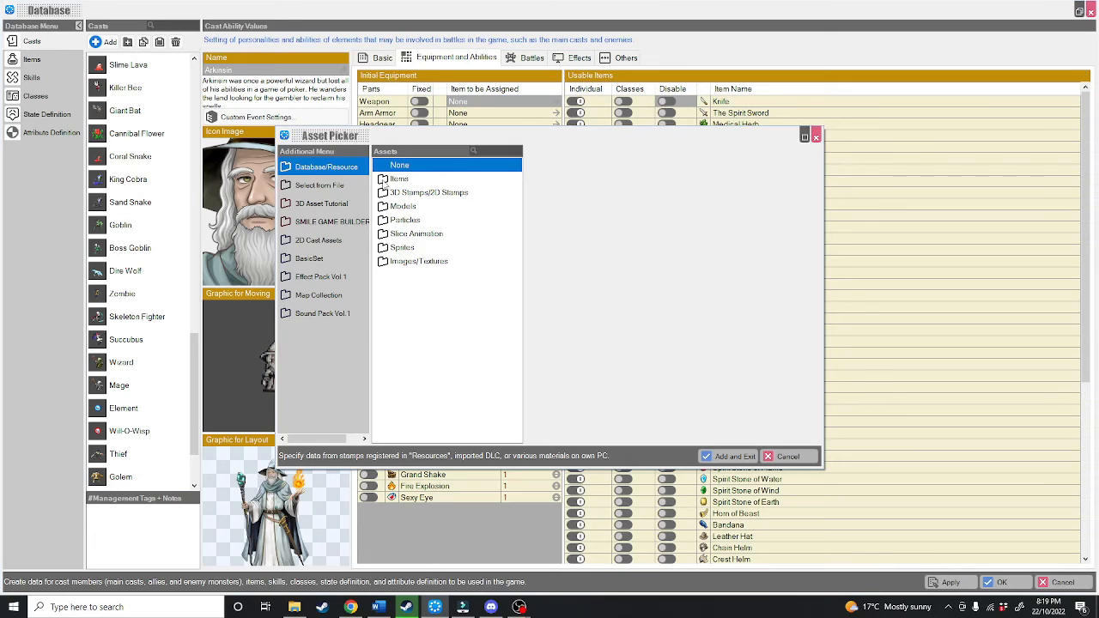
click(400, 178)
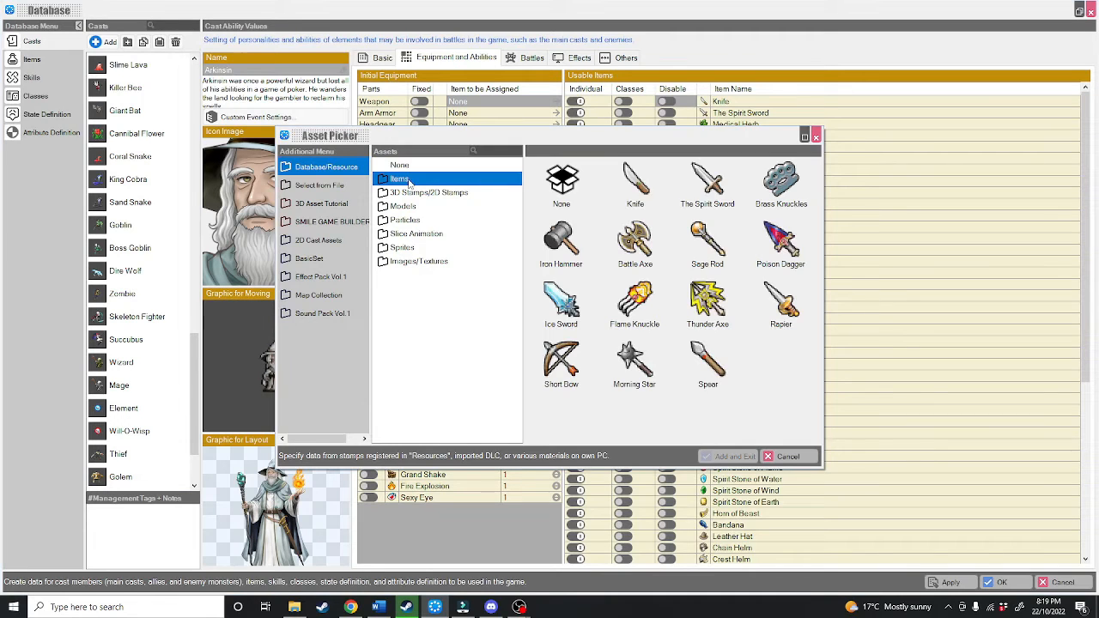
double_click(699, 244)
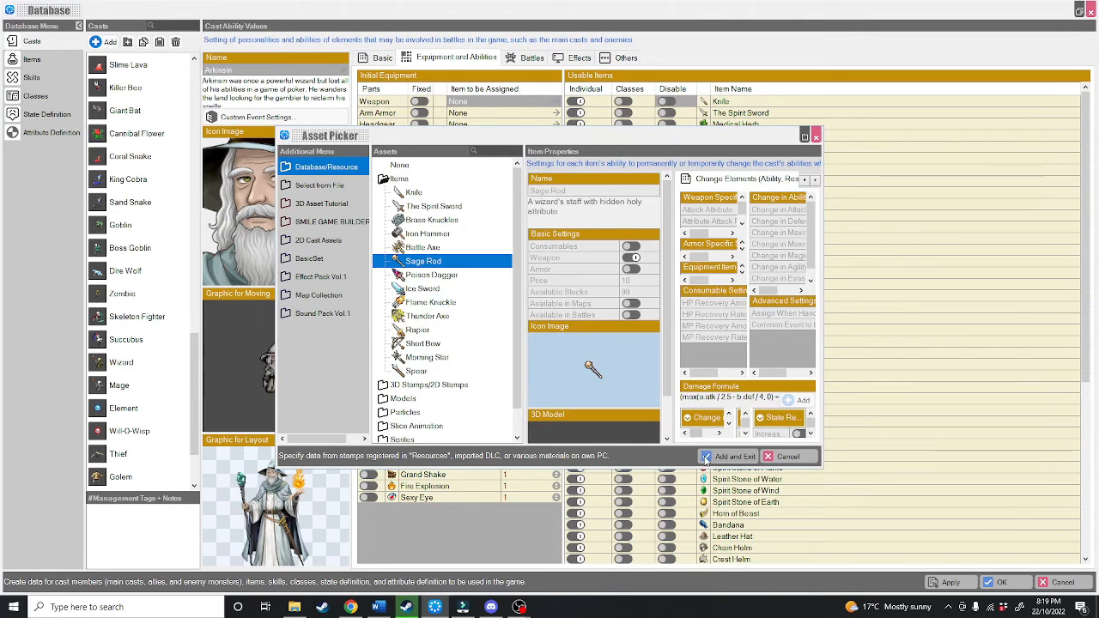
click(728, 456)
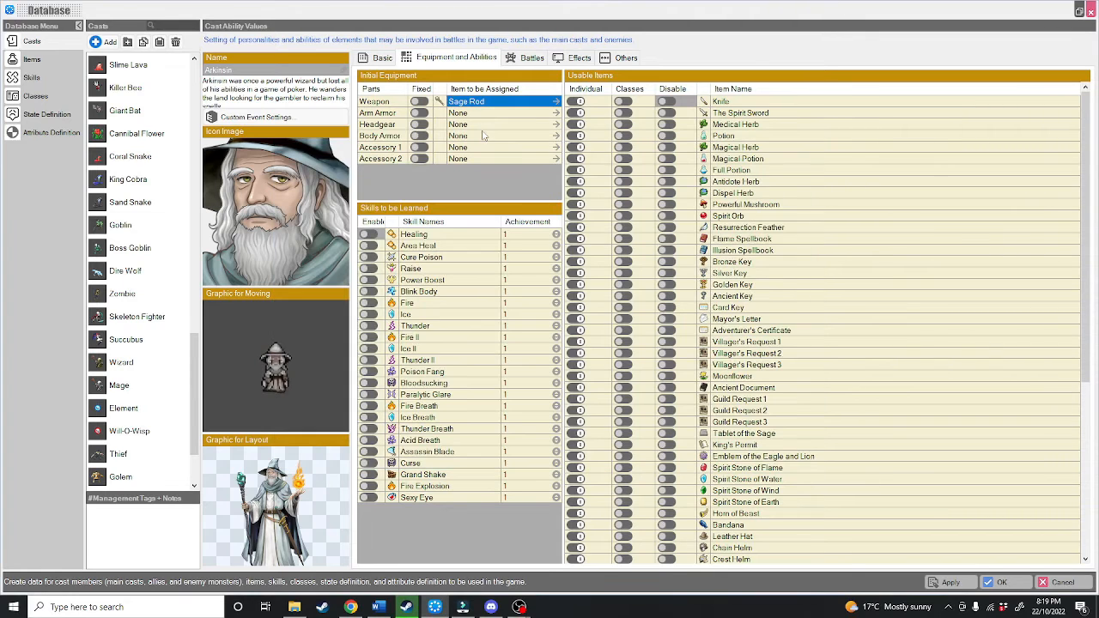
click(419, 101)
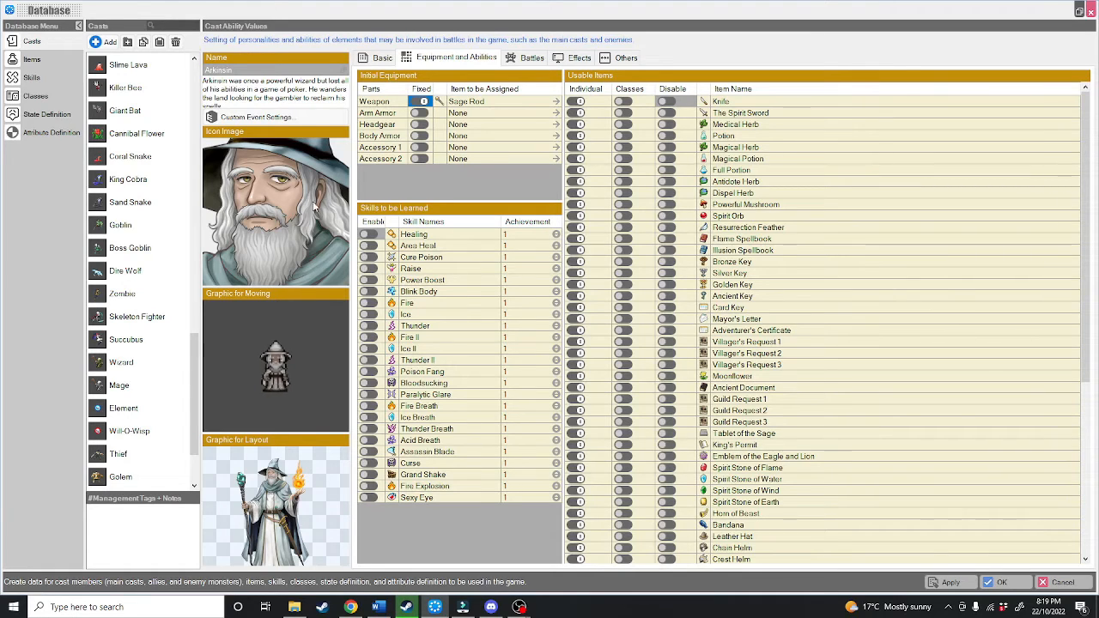
Step: Enable the skills Fire, Ice, Thunder, Fire II, Ice II and Thunder II for Arkinsin to learn
click(367, 303)
click(367, 314)
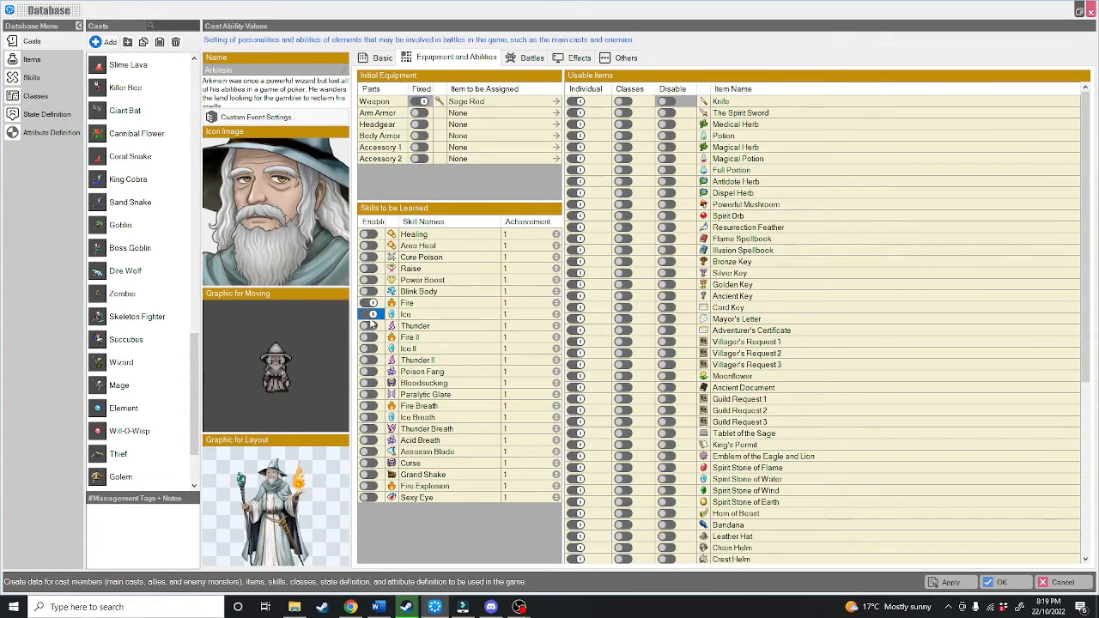
click(367, 325)
click(367, 338)
click(367, 348)
click(368, 360)
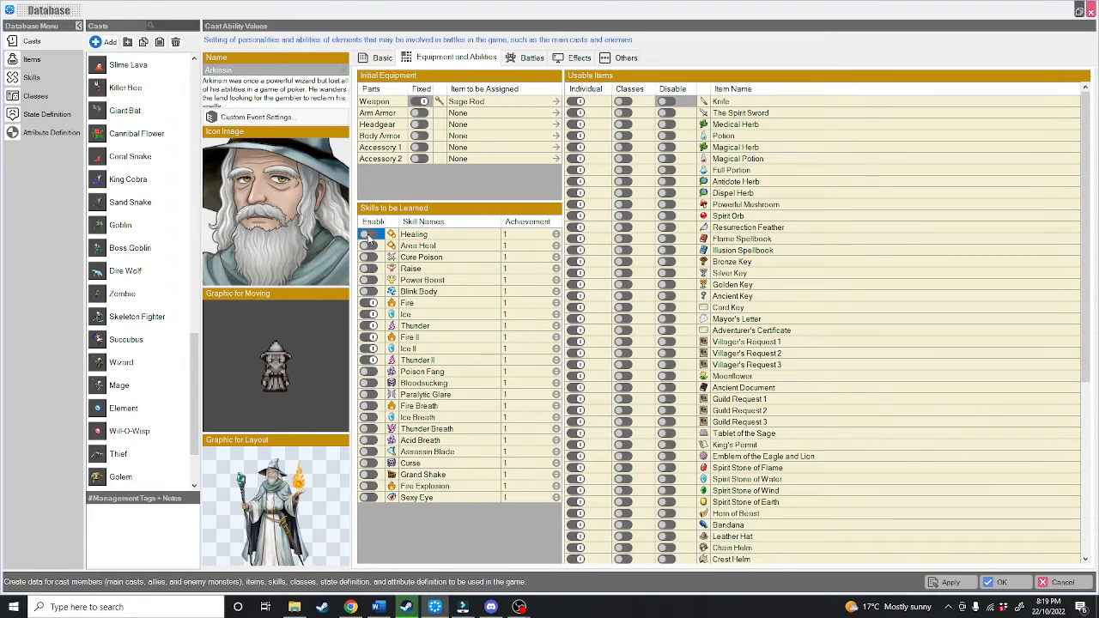
click(364, 498)
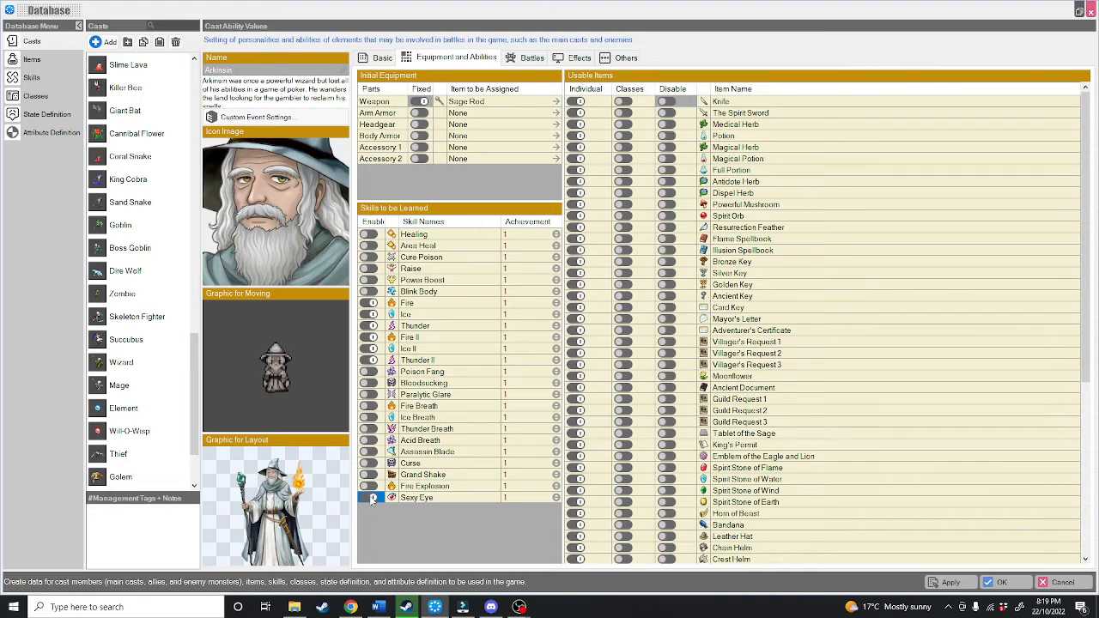
Step: Disable the Knife as a usable item for the Wizard class and review Arkinsin's usable items
click(579, 102)
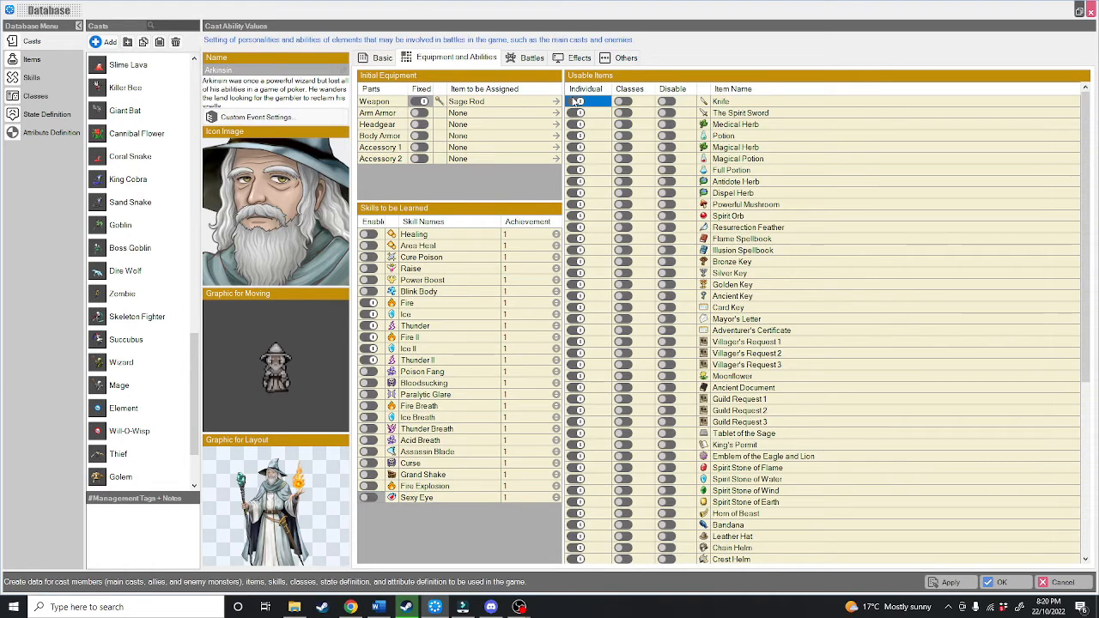
scroll(719, 123, up, 4)
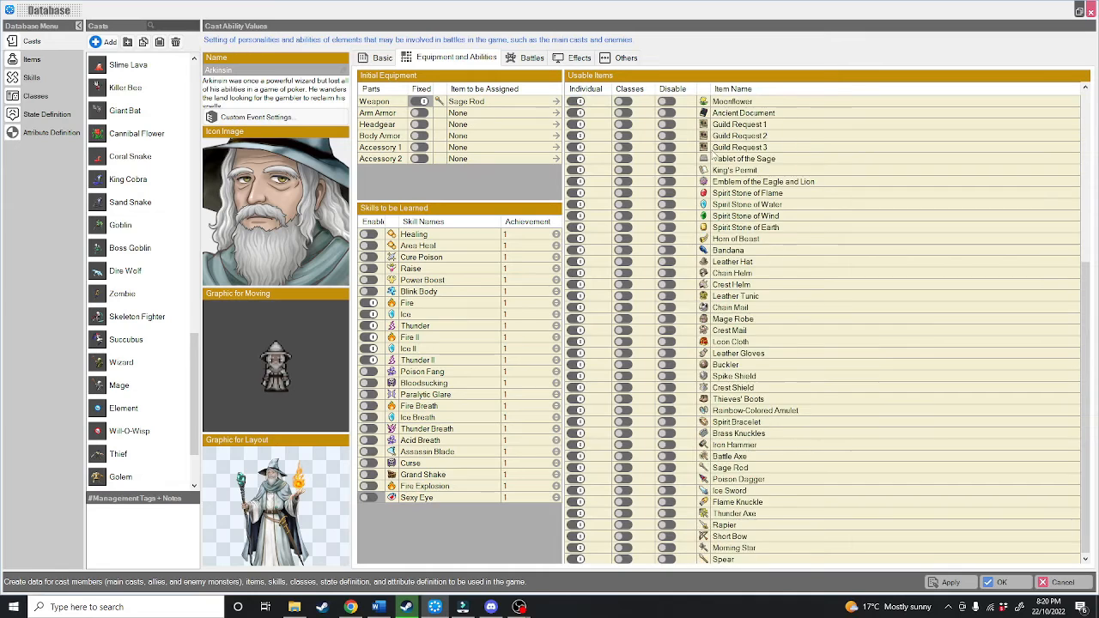
click(579, 103)
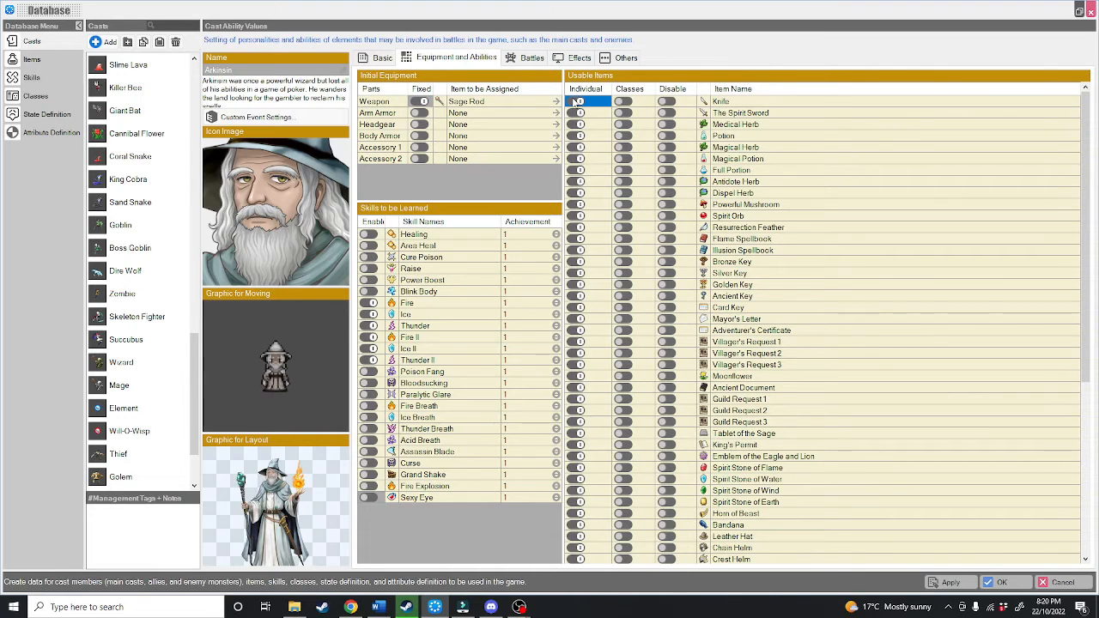
click(23, 98)
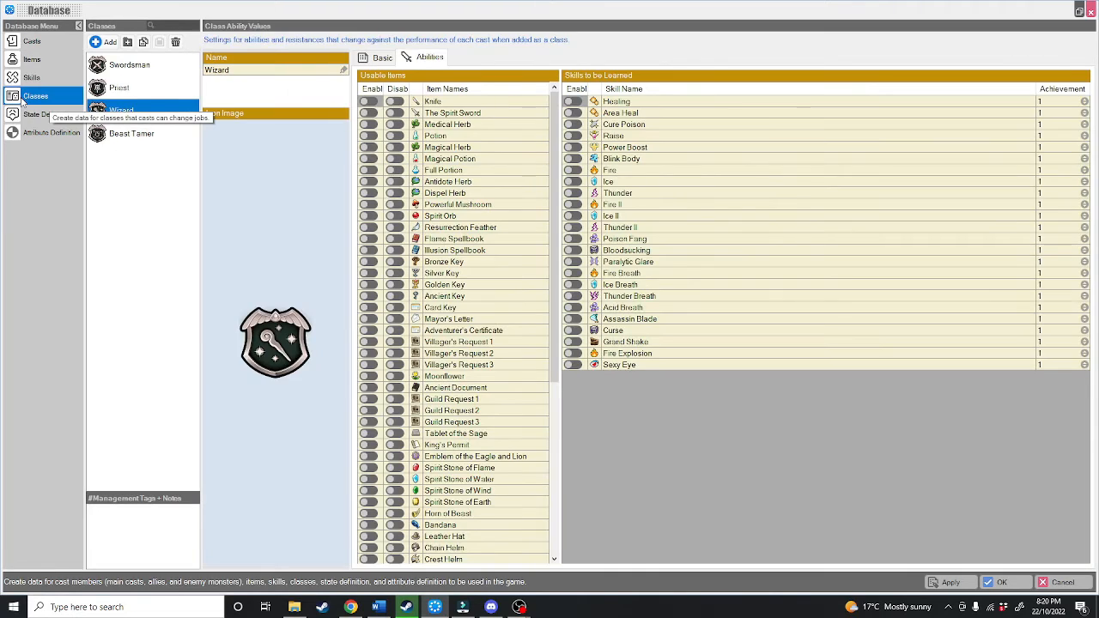
click(396, 102)
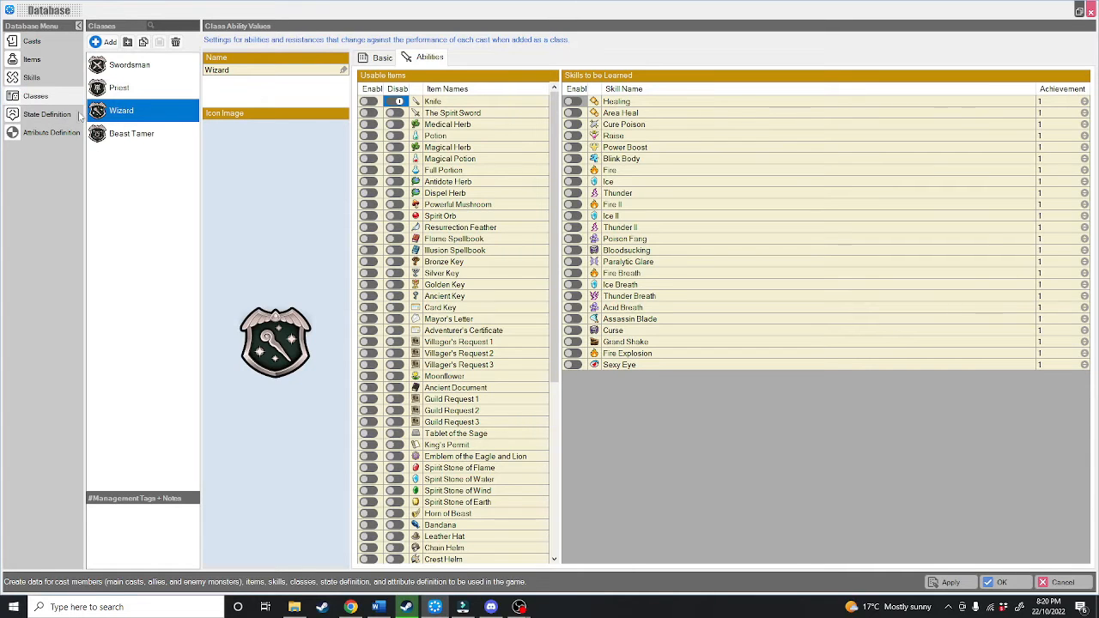
click(41, 45)
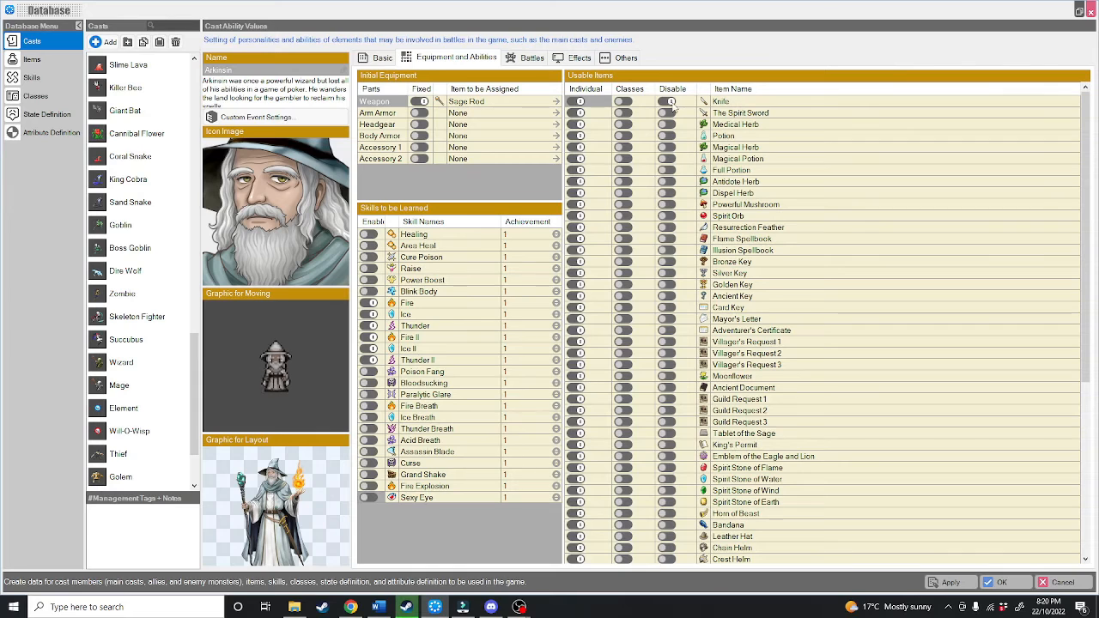
scroll(726, 202, down, 6)
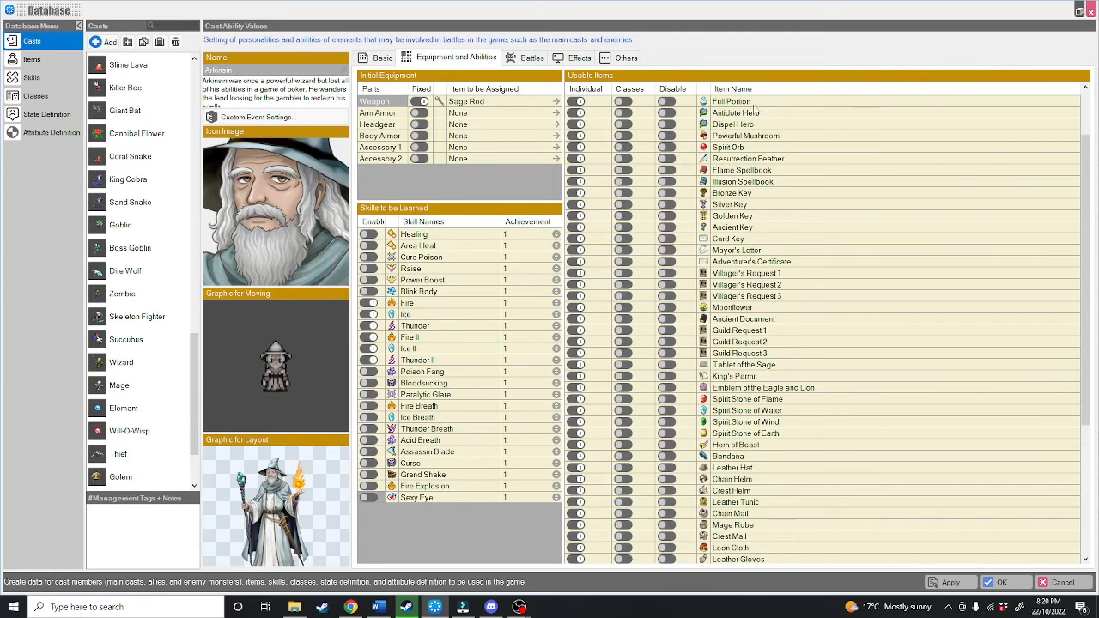
scroll(760, 275, up, 6)
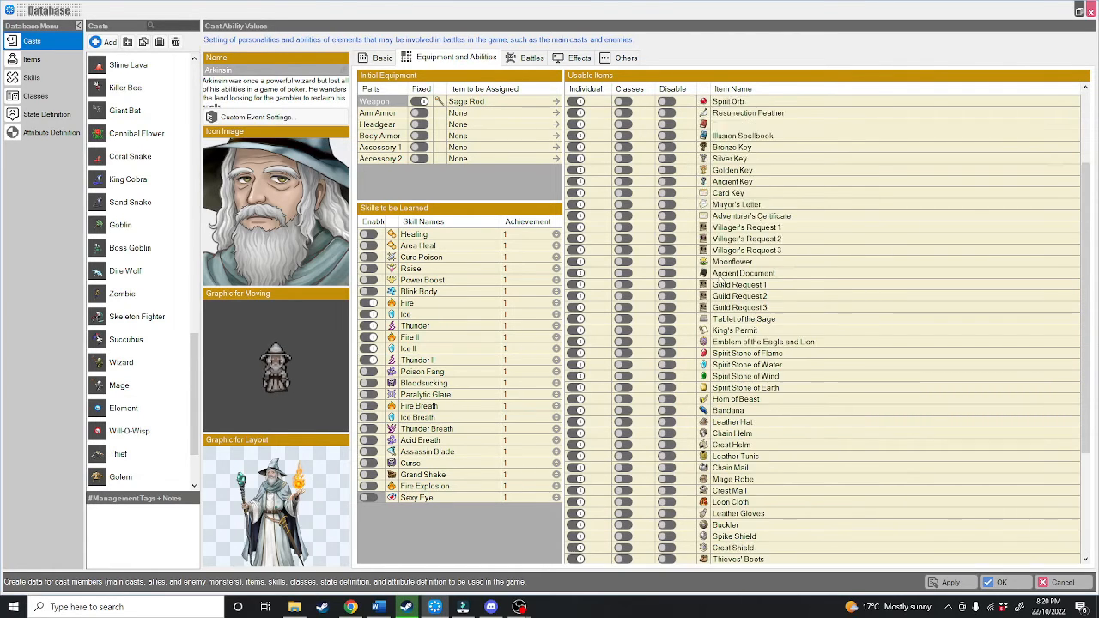
Step: Add a fifth battle command named poopydoop and assign the Charge function to it
click(530, 57)
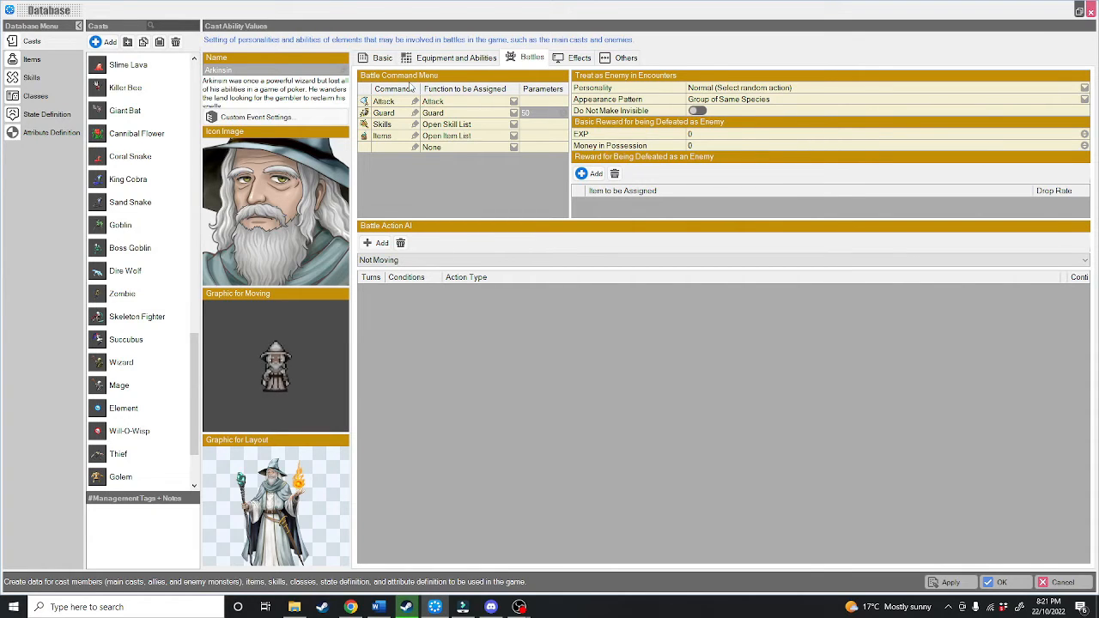
click(388, 148)
text(poopydoop)
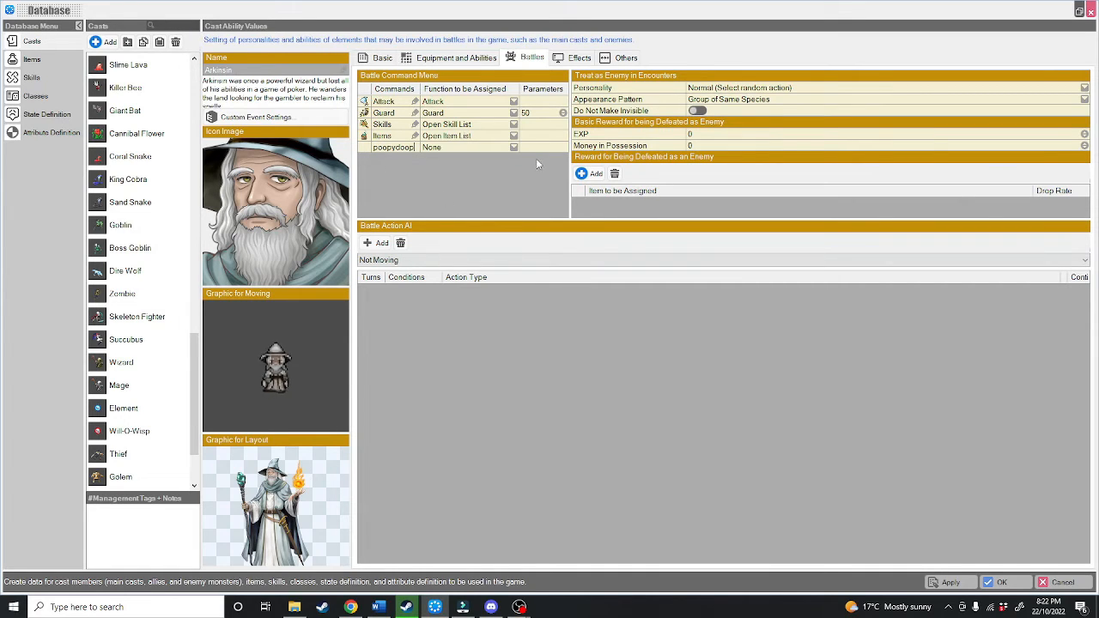
click(515, 149)
click(516, 148)
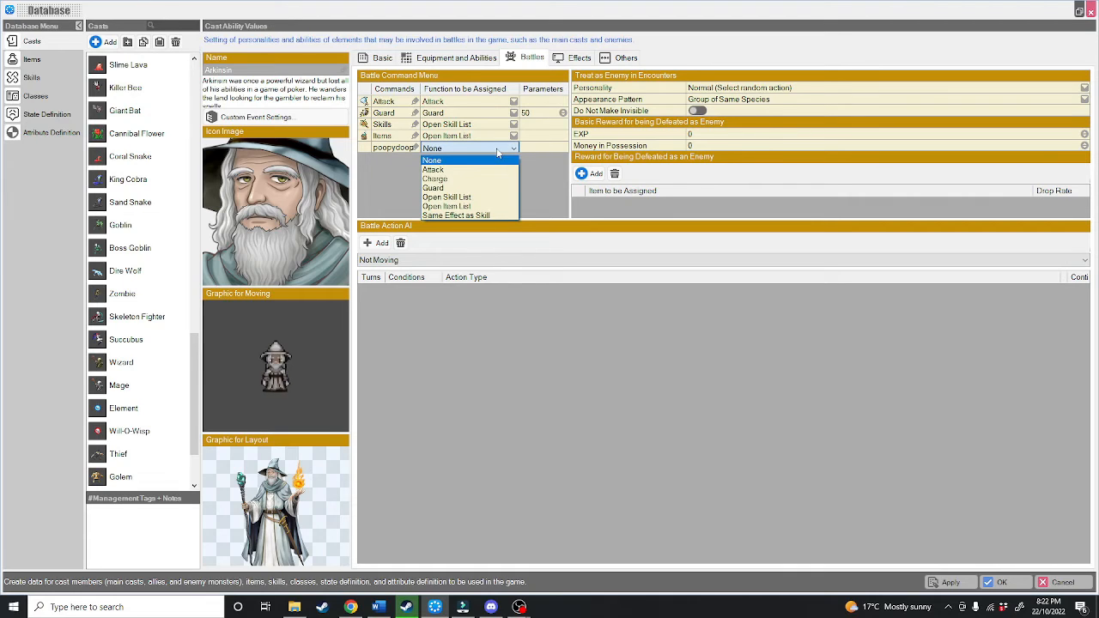
click(443, 179)
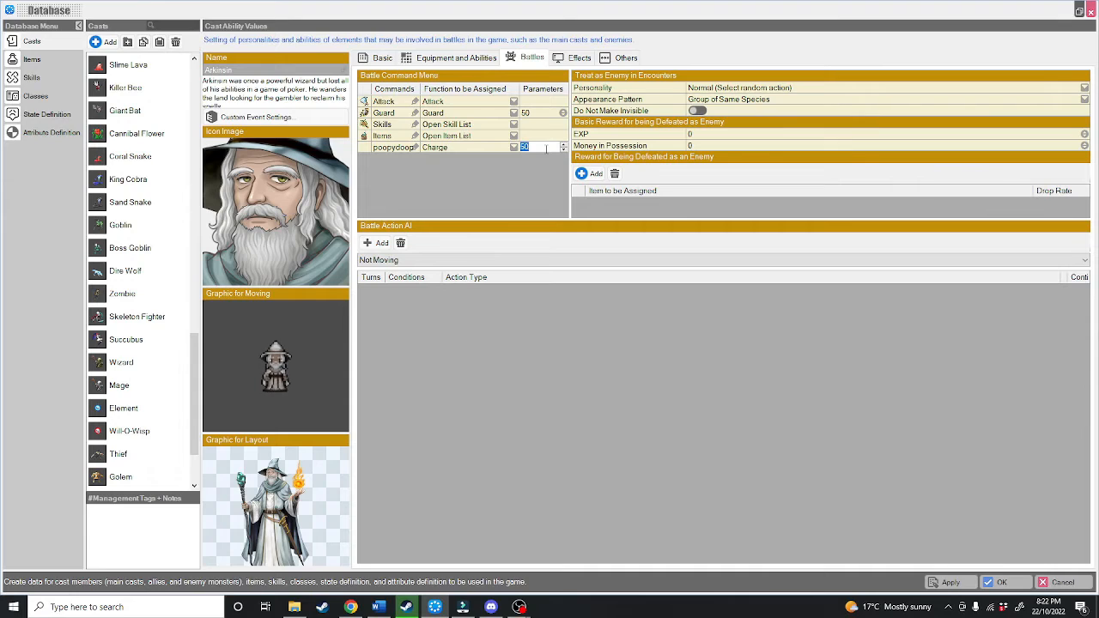
Step: Assign the sb_ef_battle000_Hit1 particle from the BasicSet battle effects as Arkinsin's effect for bare-handed attacks
click(568, 60)
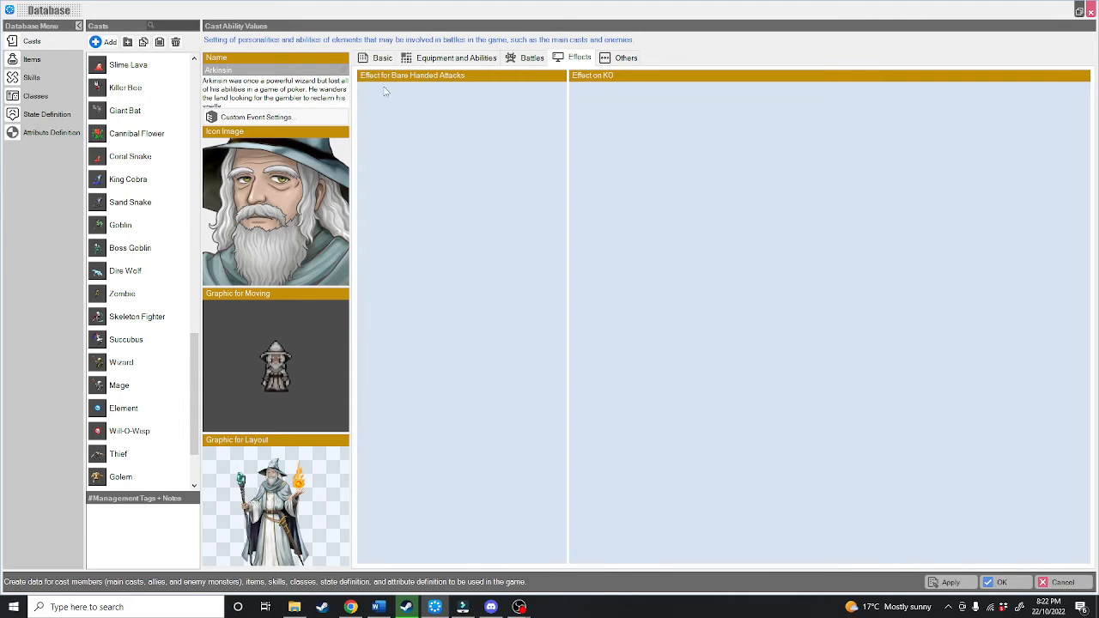
click(440, 204)
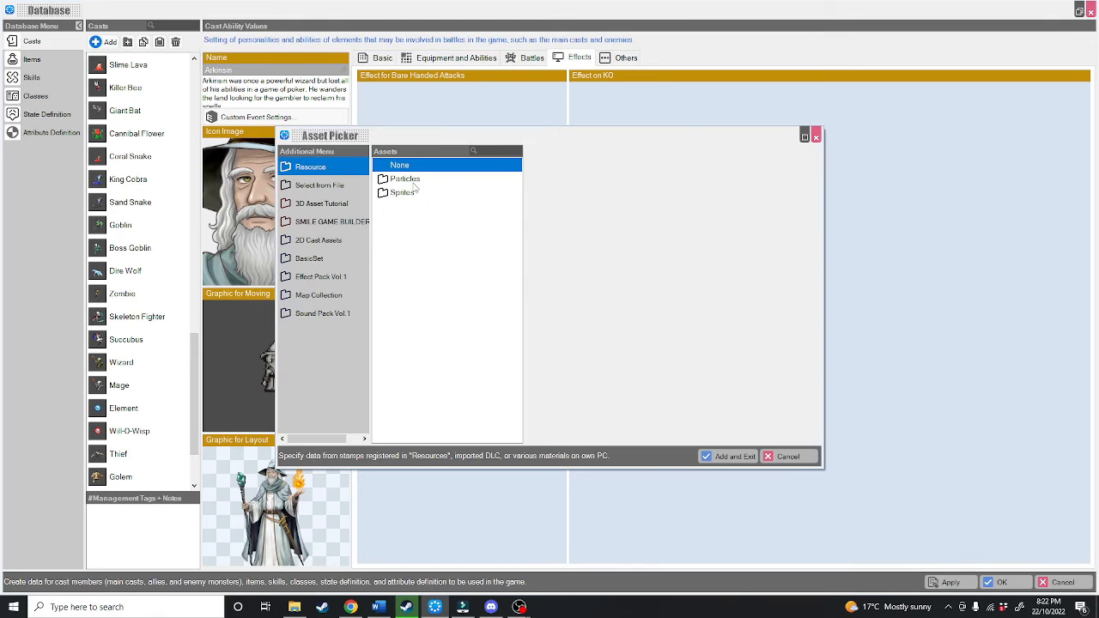
click(407, 180)
double_click(640, 187)
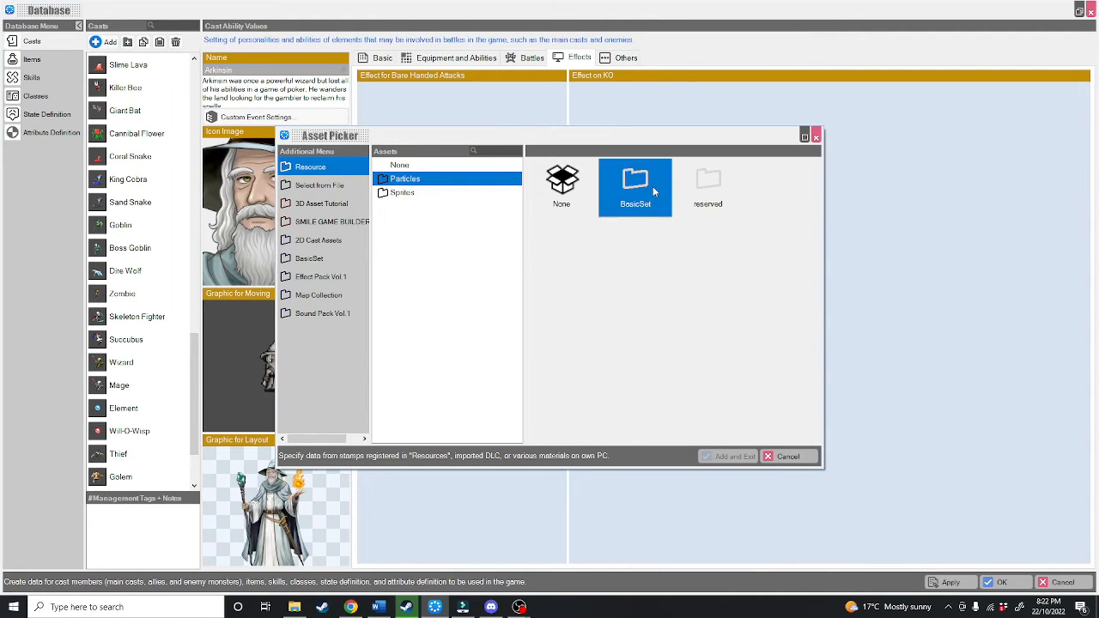
double_click(692, 188)
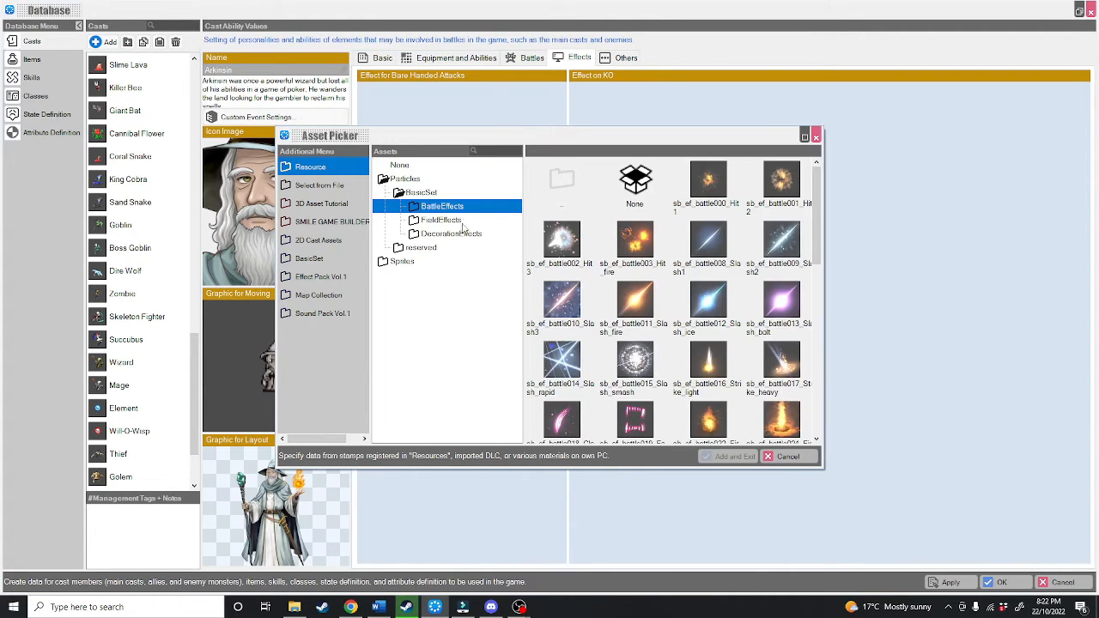
double_click(694, 176)
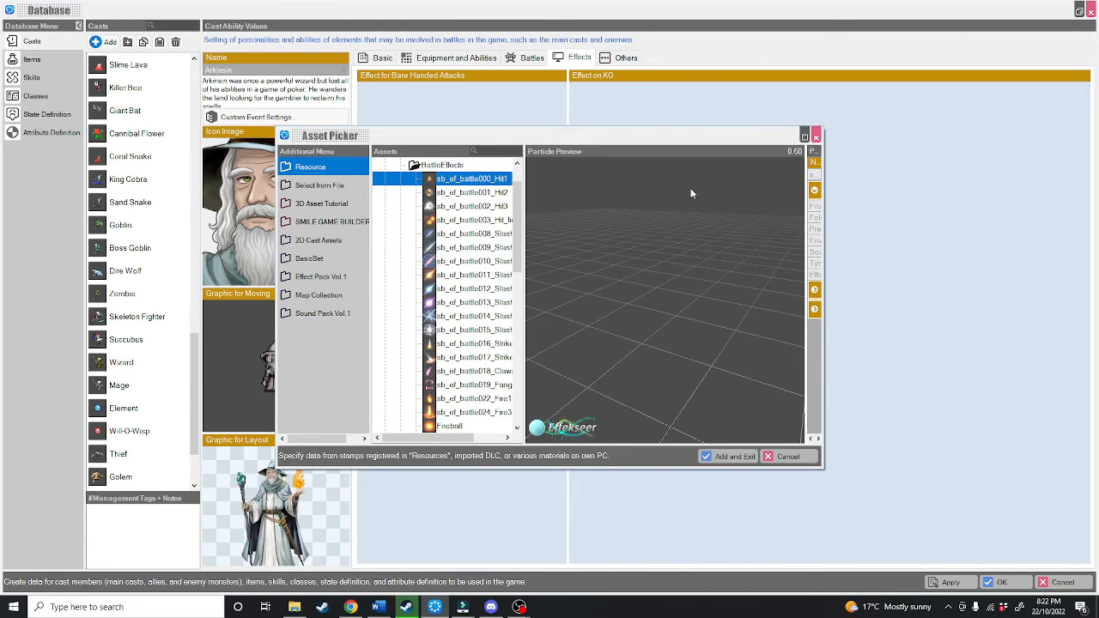
click(708, 457)
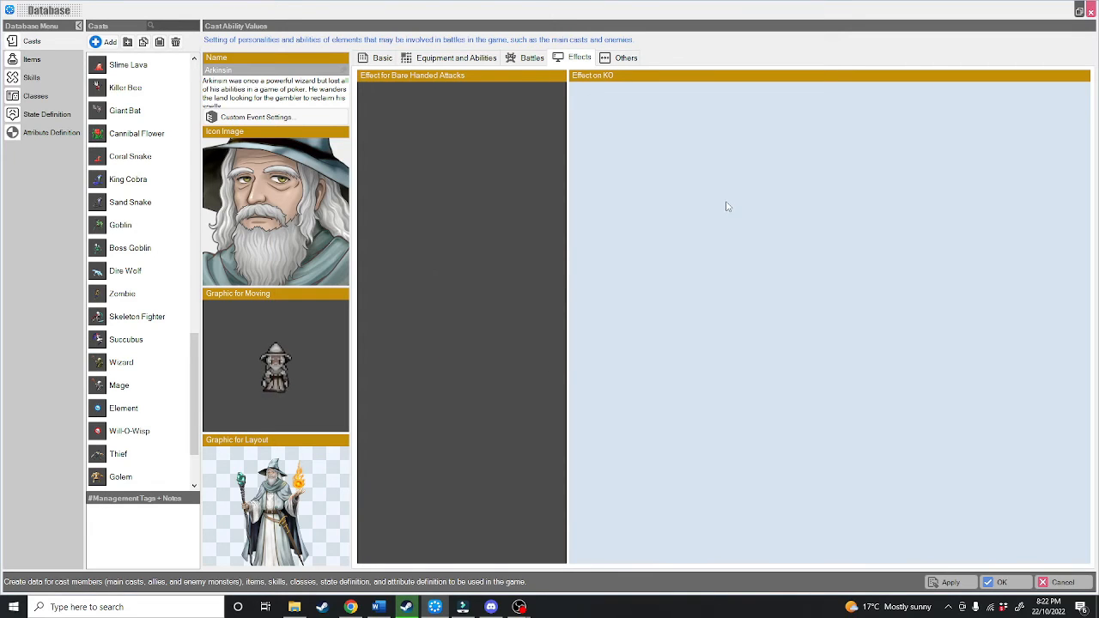
Step: Assign the sb_ef_battle035_Explosion_all particle as Arkinsin's effect on KO
click(728, 206)
scroll(472, 284, down, 5)
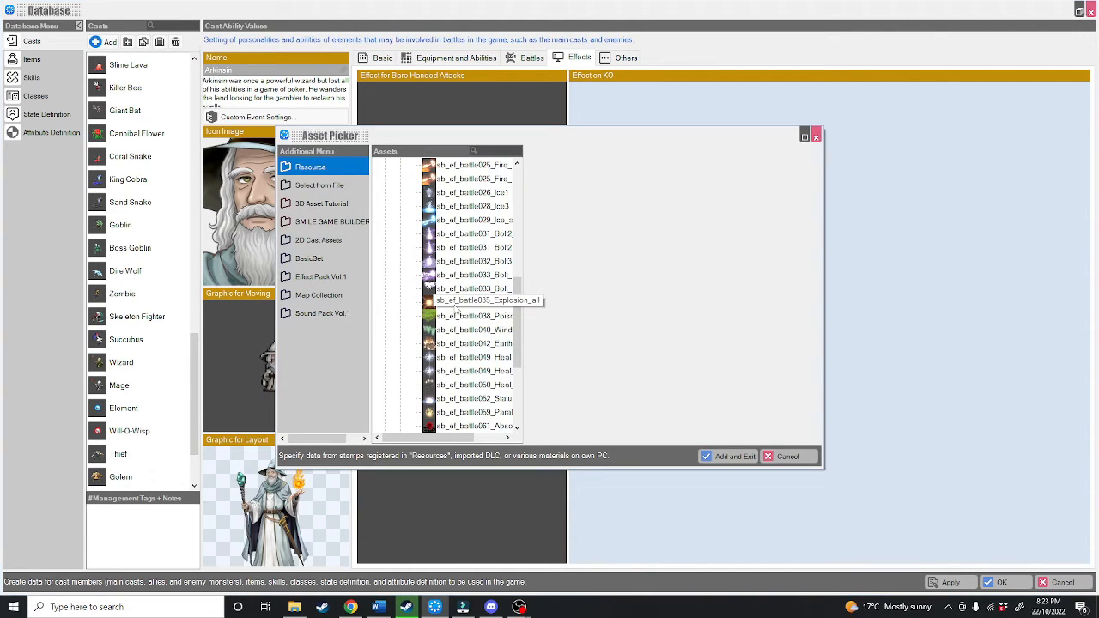
click(455, 302)
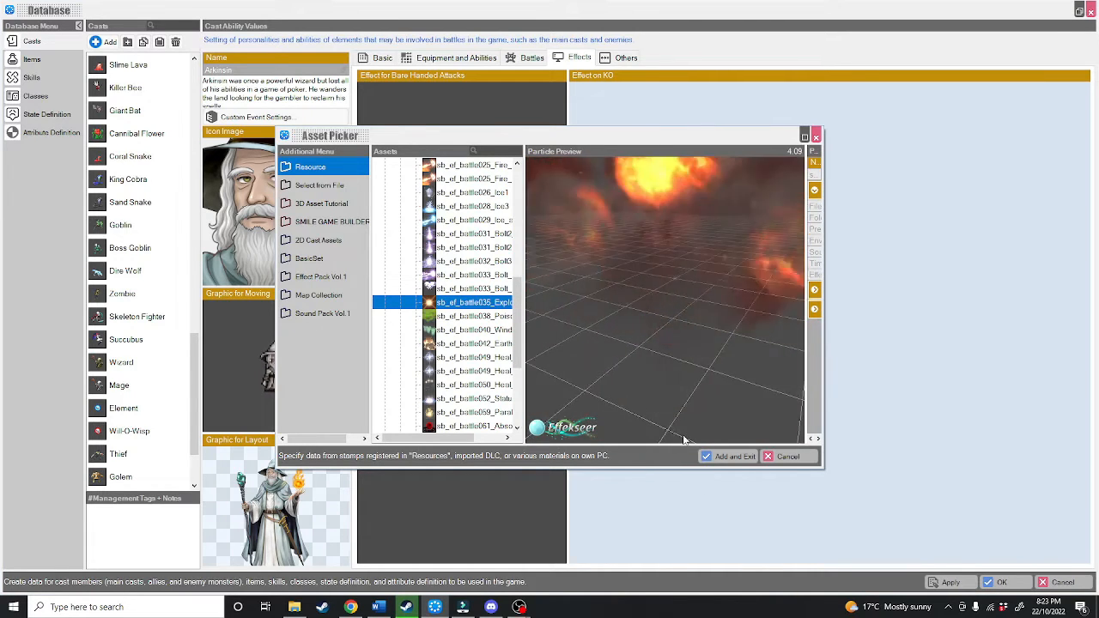
click(721, 455)
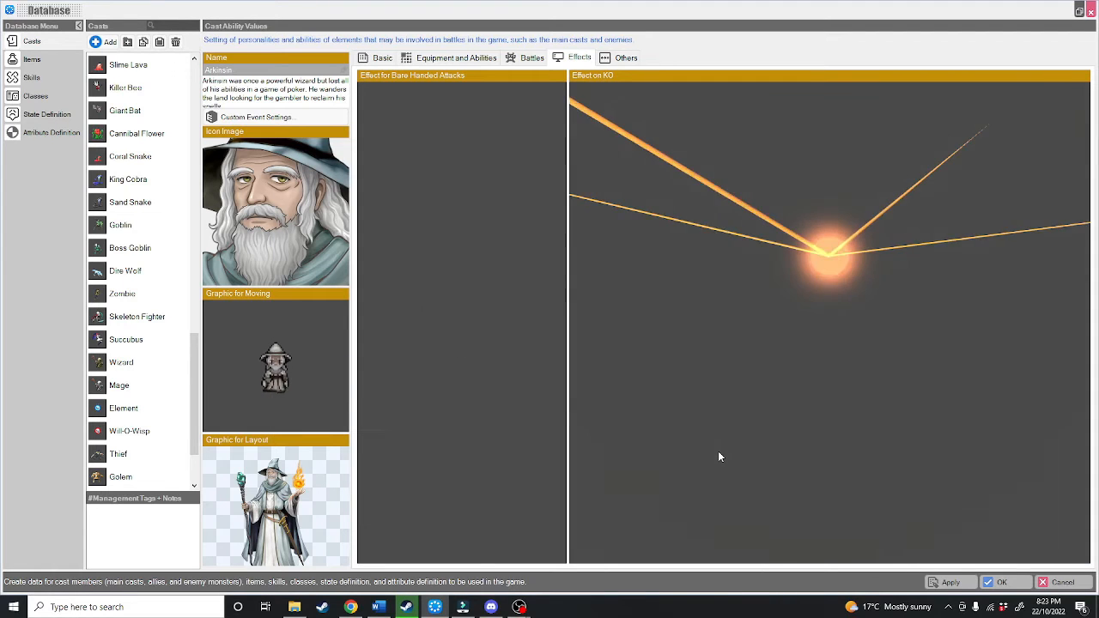
Step: Register Arkinsin in the picture book
click(621, 58)
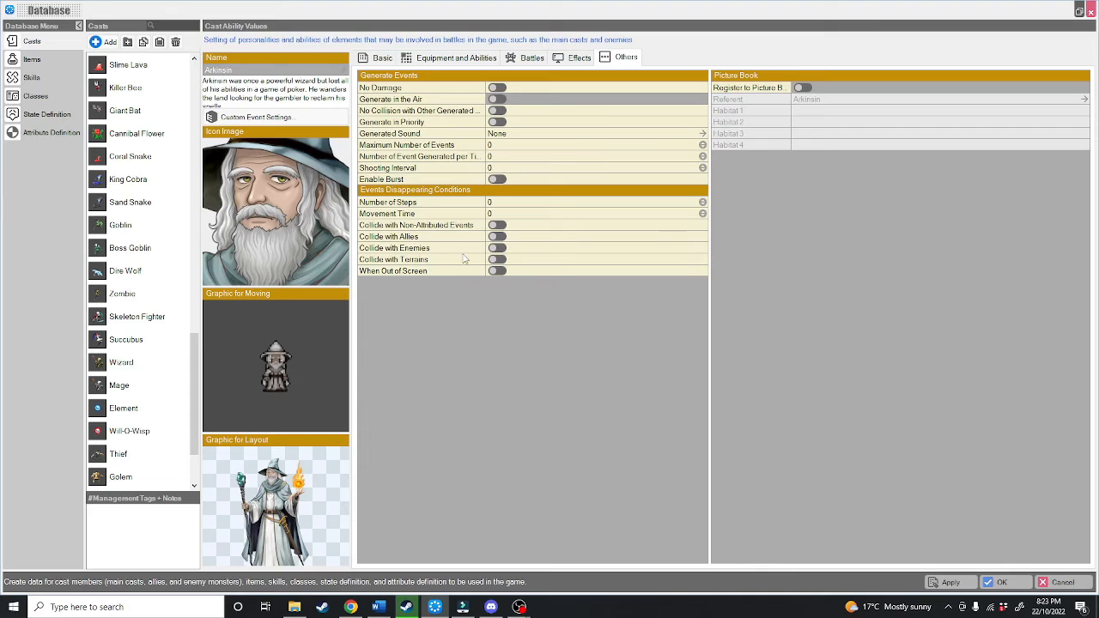
click(799, 89)
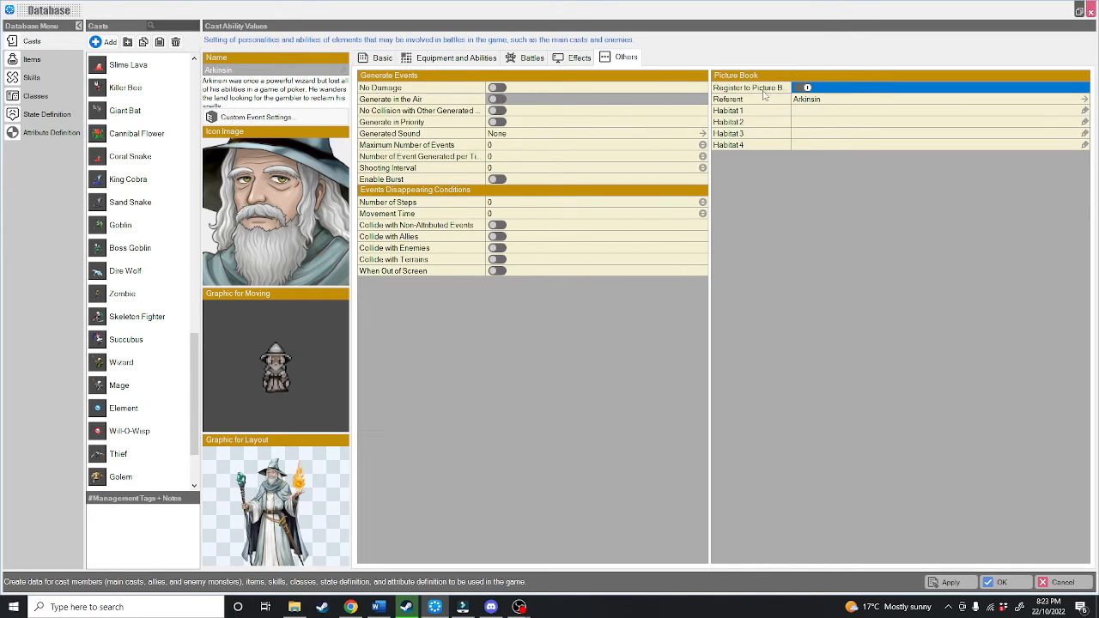
click(875, 111)
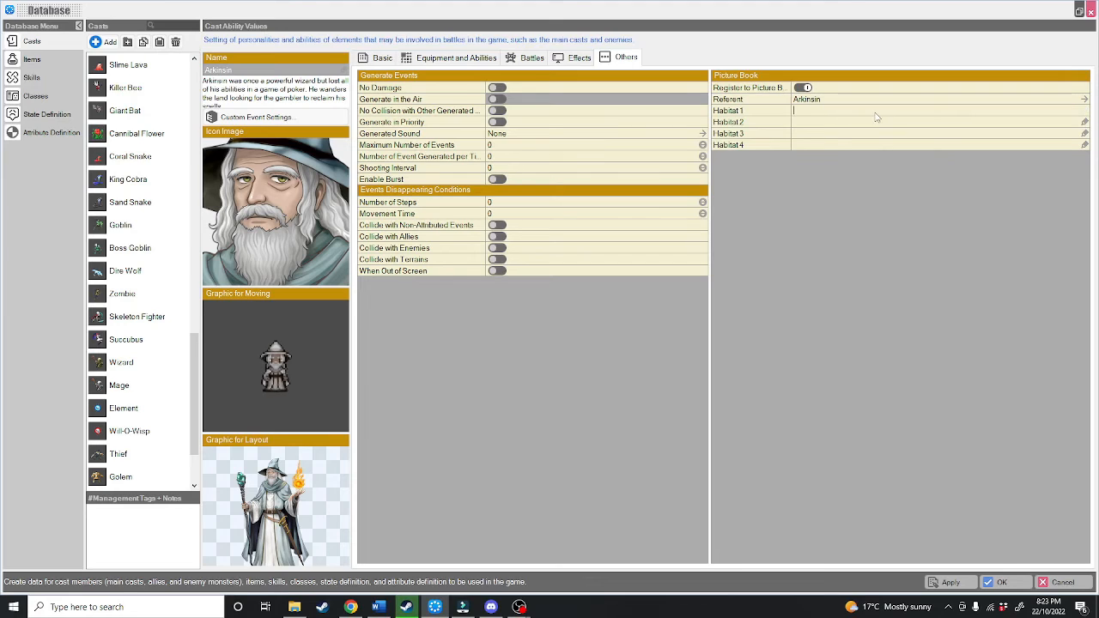
text(forsest)
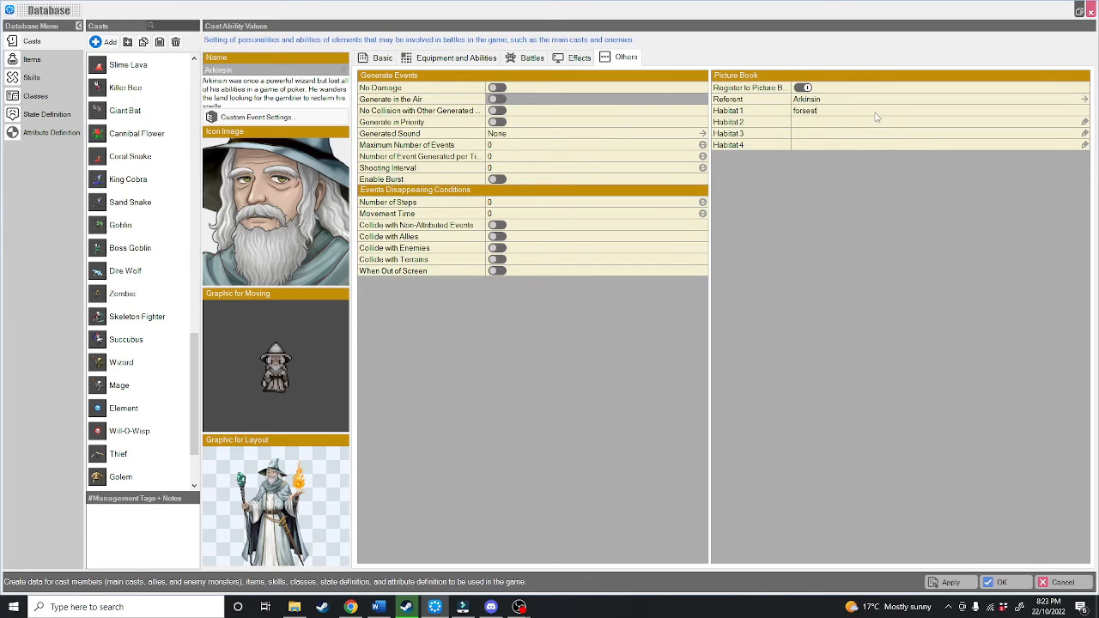
key(ctrl+a)
key(BackSpace)
Step: Enable Generate in the Air and Generate in Priority for Arkinsin's event generation, leaving No Damage and No Collision with Other Generated Events off
click(494, 89)
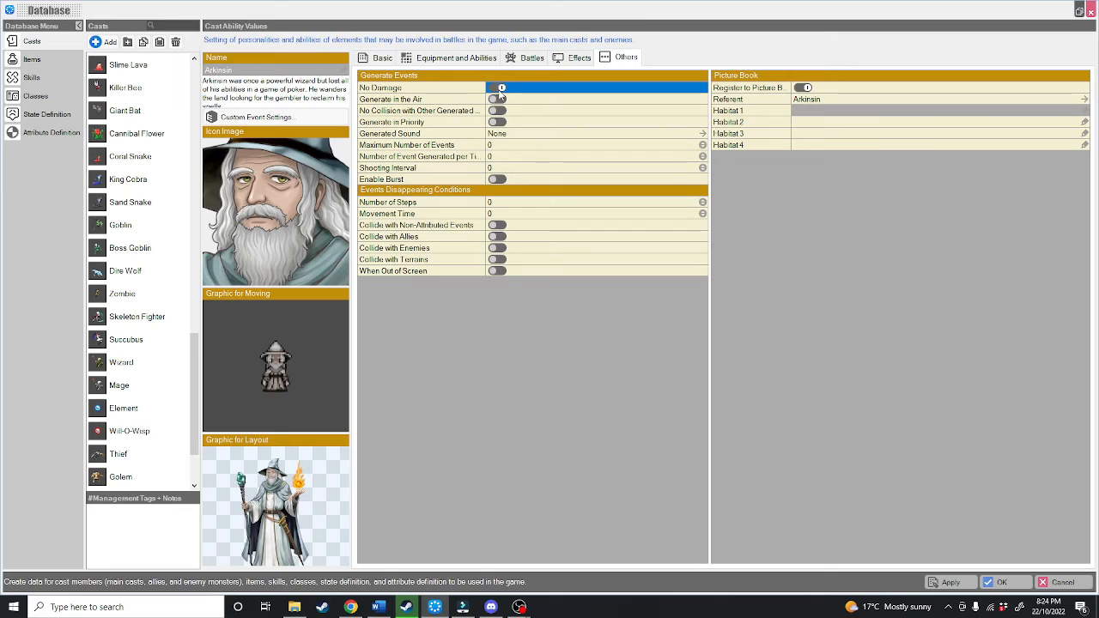
click(500, 91)
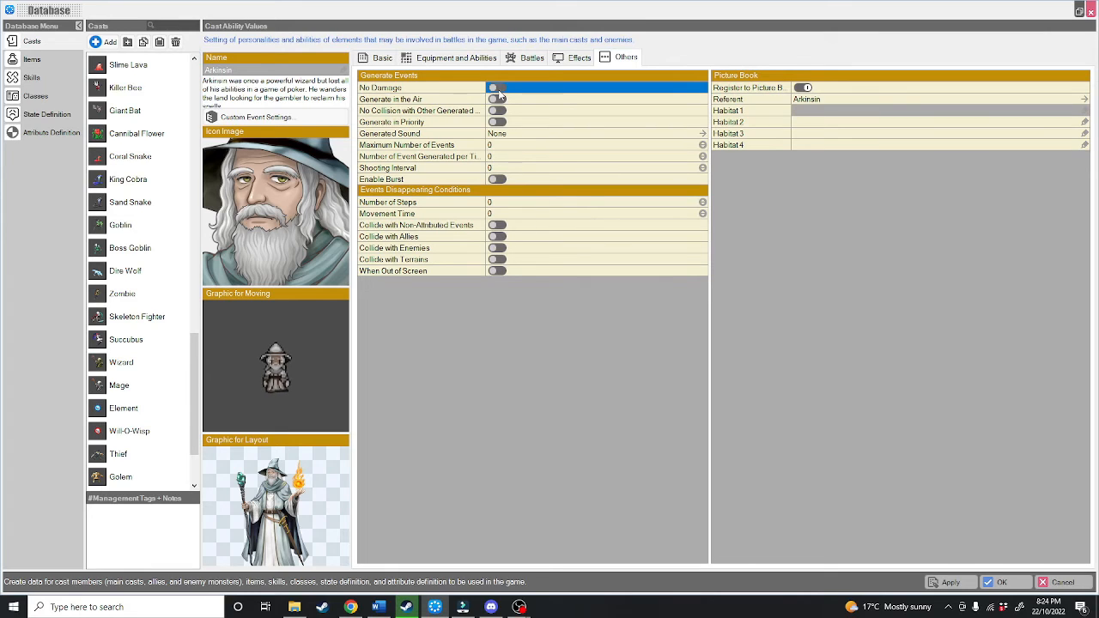
click(493, 100)
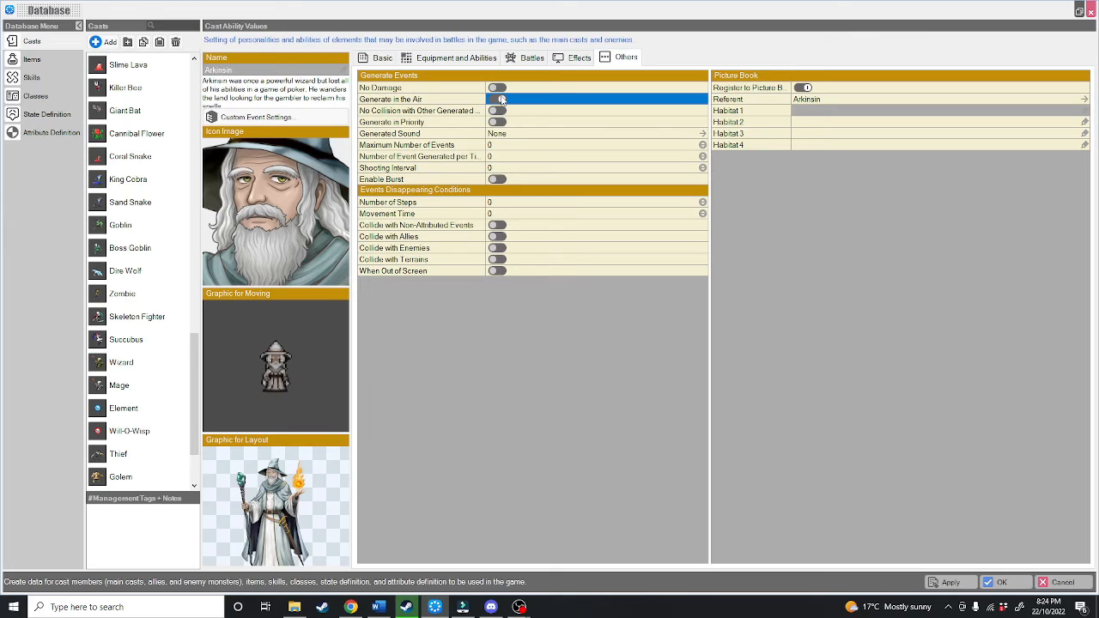
click(501, 100)
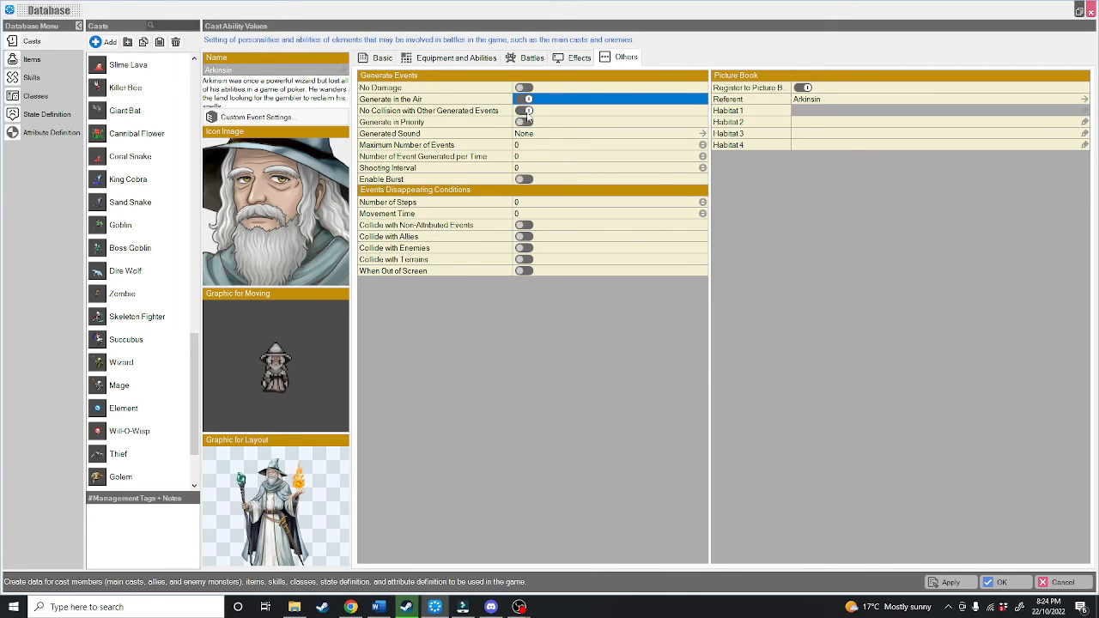
click(526, 112)
click(524, 123)
click(525, 122)
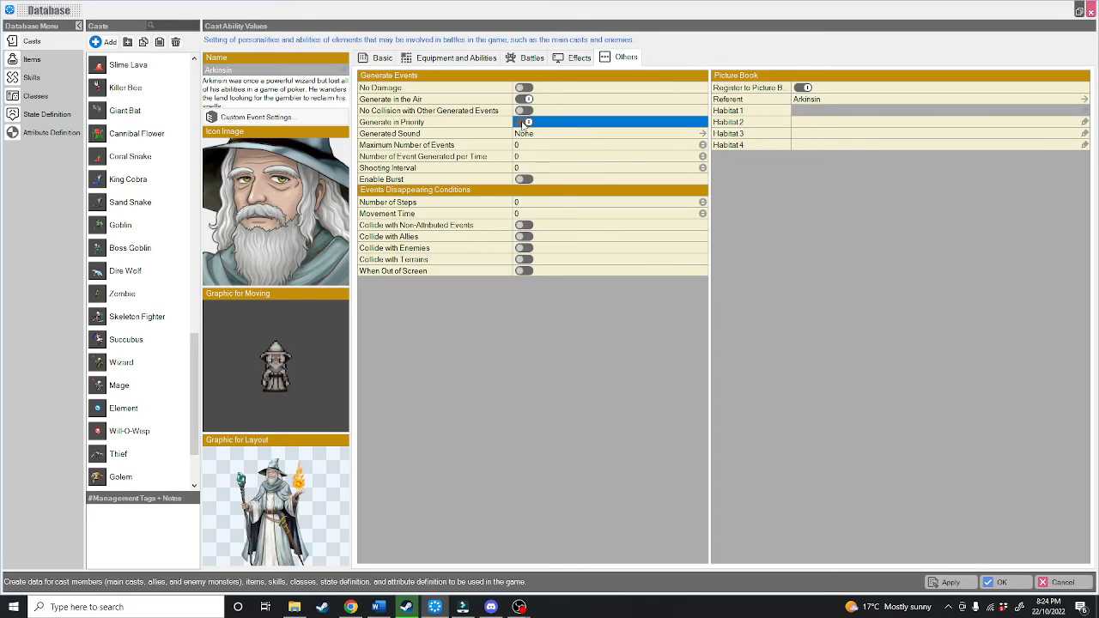
Step: Set Arkinsin's maximum number of events to 200 and the number of events generated per time to 10
mouse_move(483, 125)
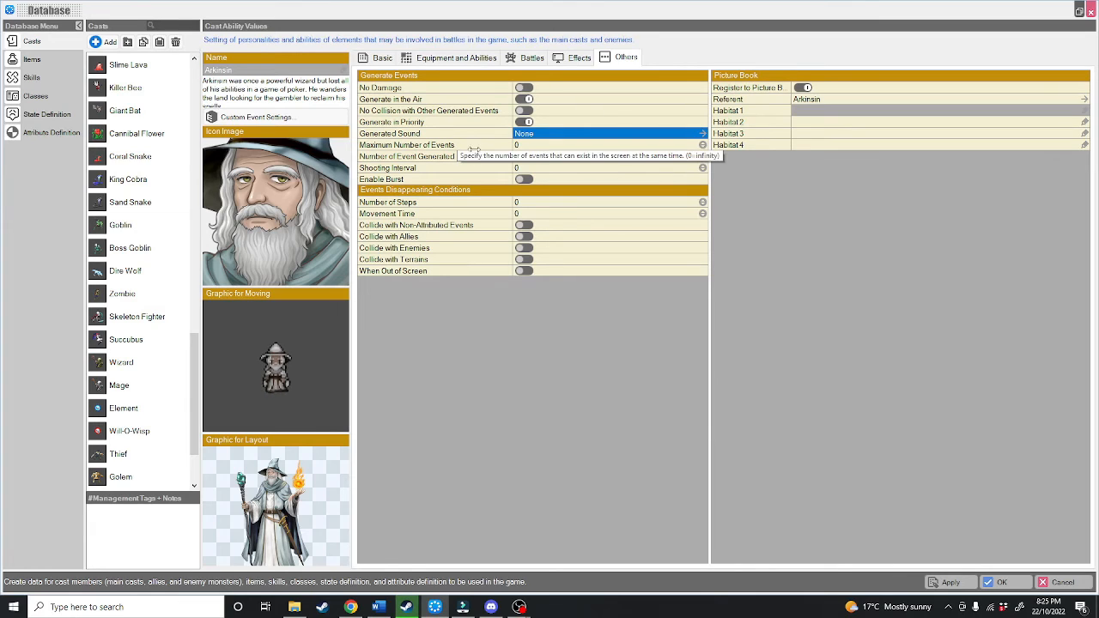
click(545, 144)
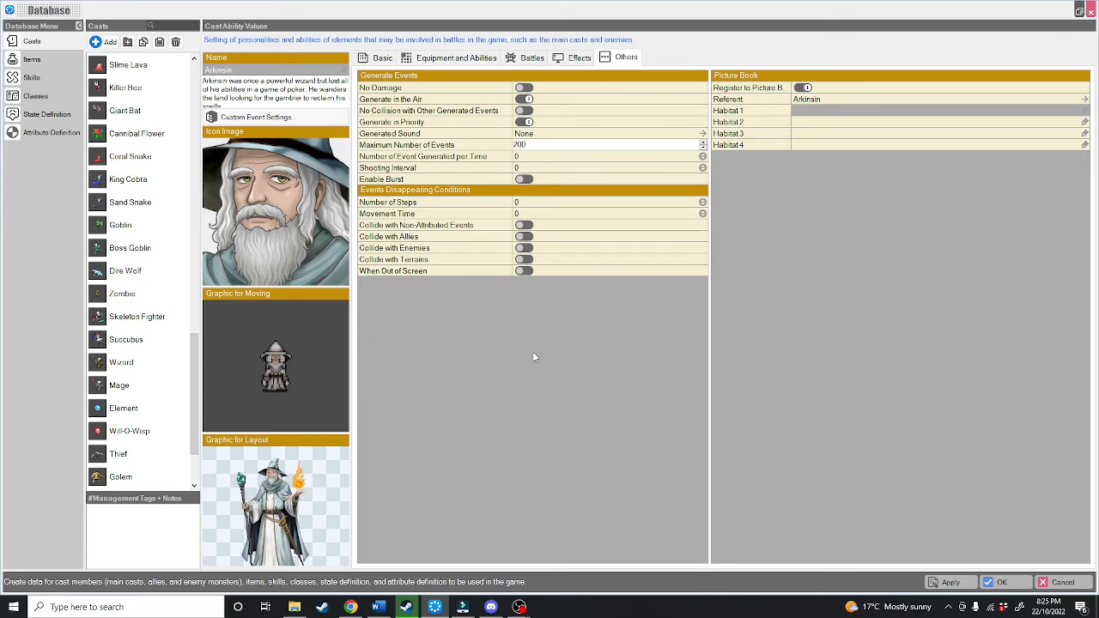
key(Tab)
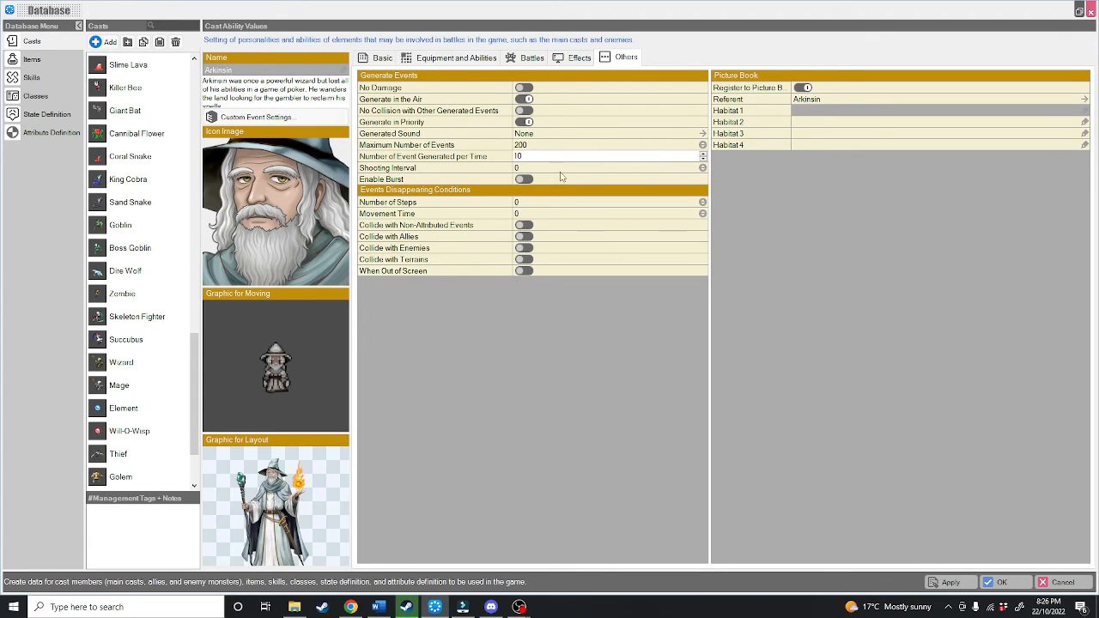
key(Tab)
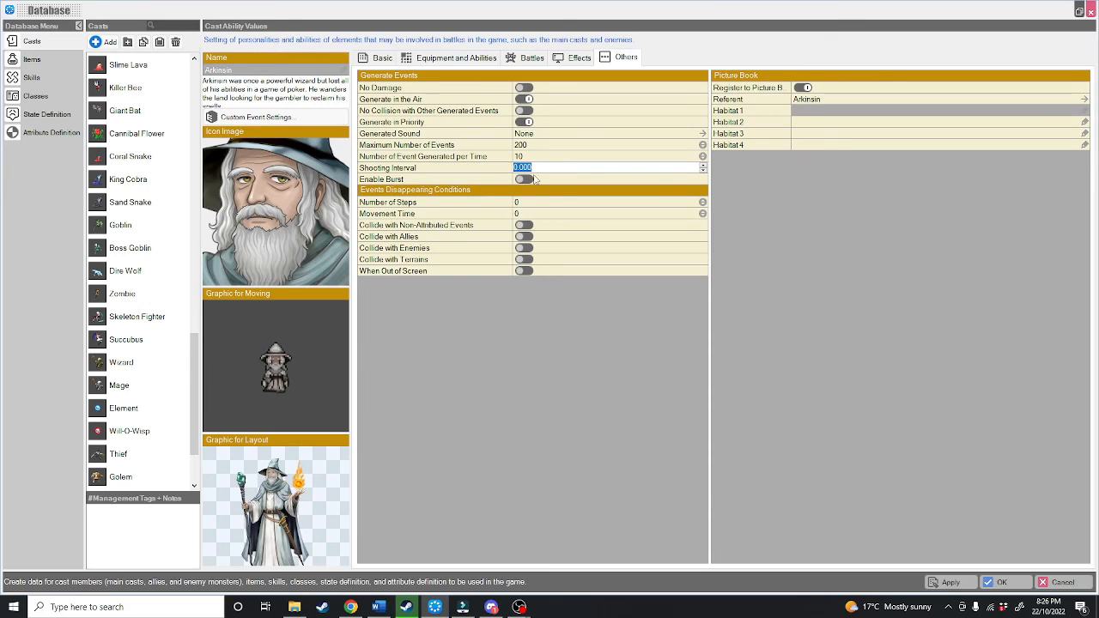
text(0.5)
key(Return)
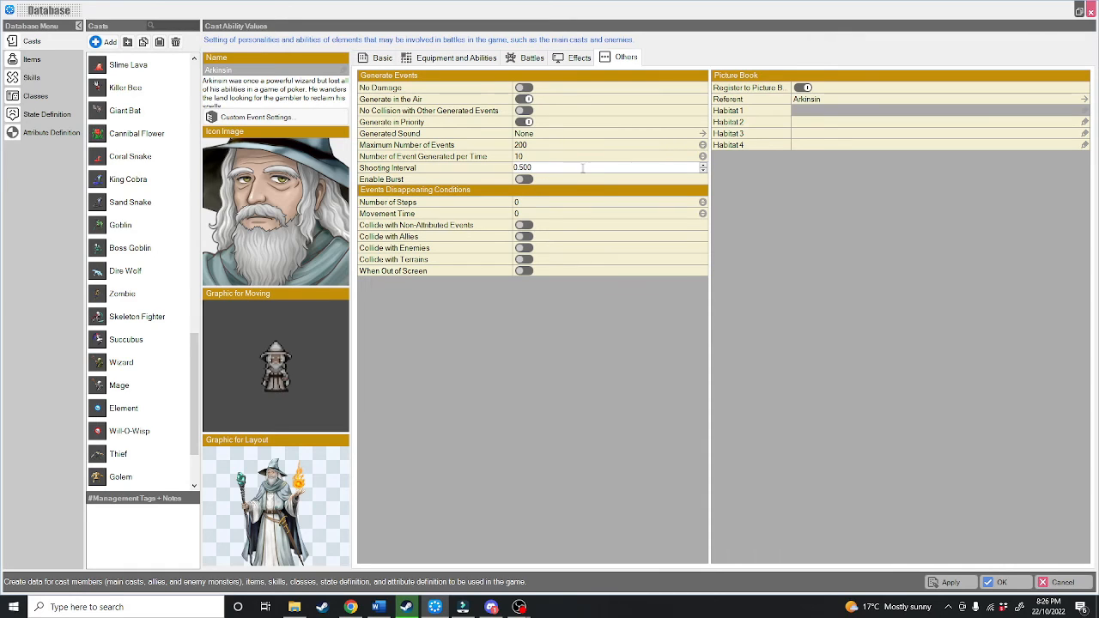
key(ctrl+a)
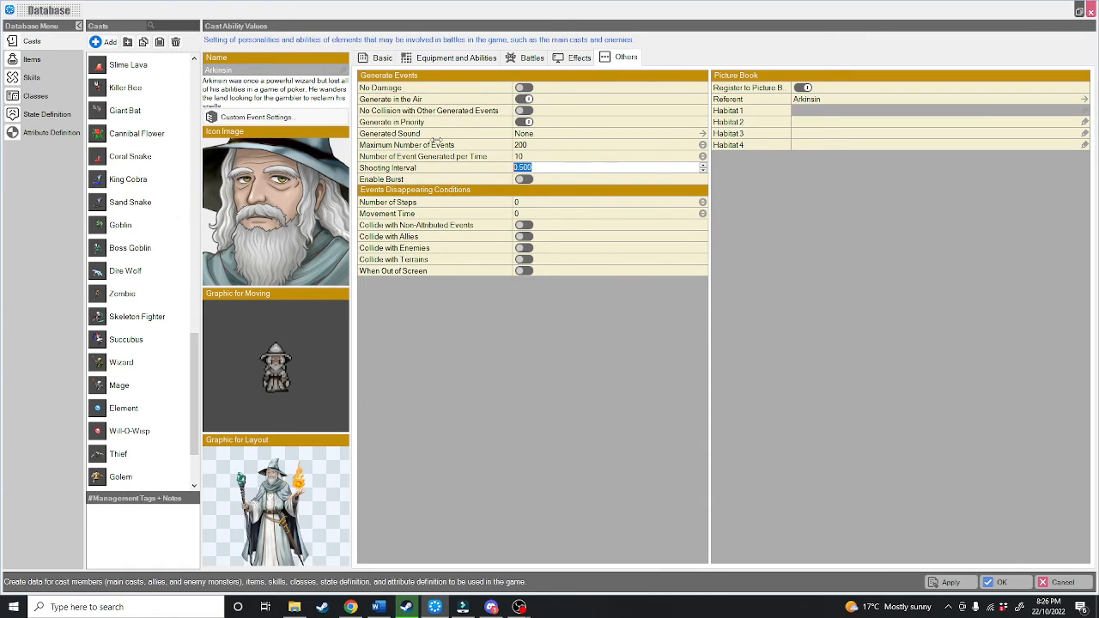
key(BackSpace)
click(461, 225)
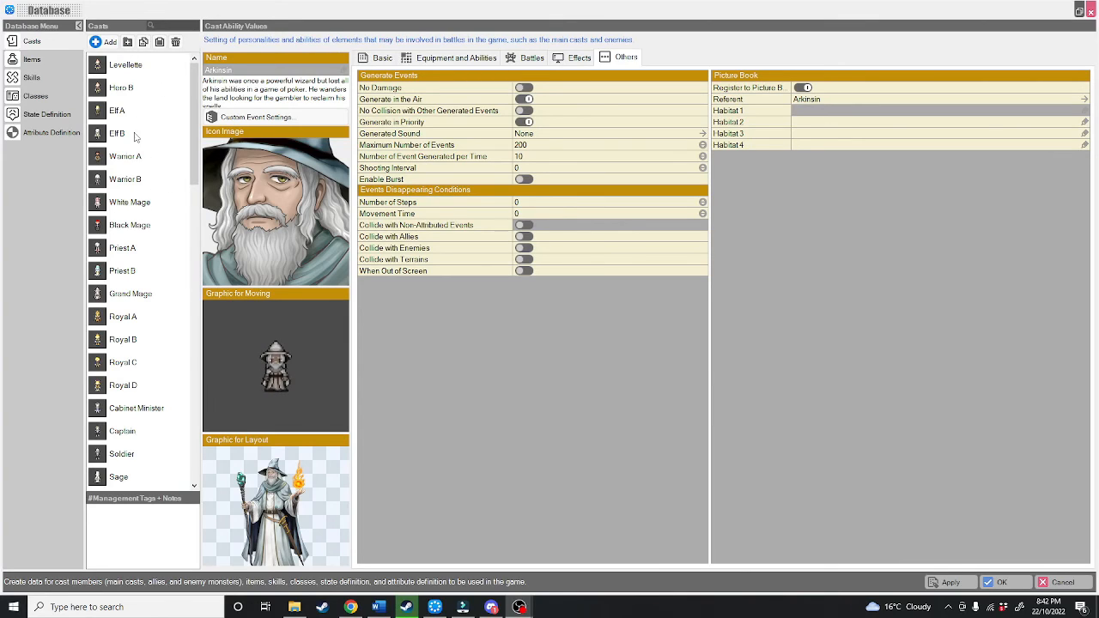
Step: Add a new folder to the casts list and name it Main CAST
click(126, 42)
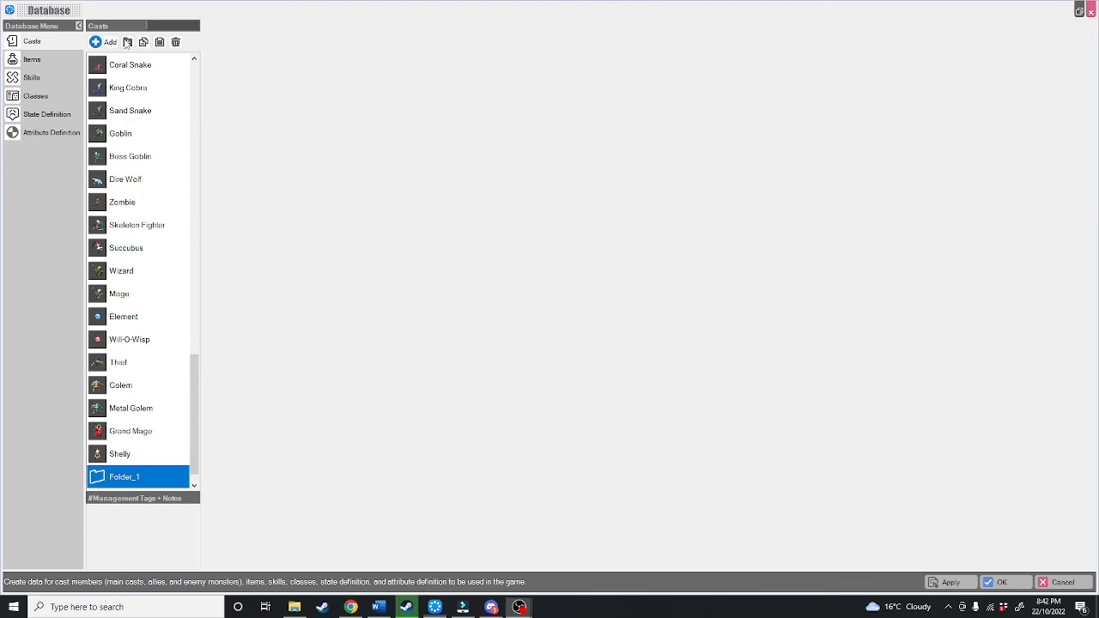
click(133, 480)
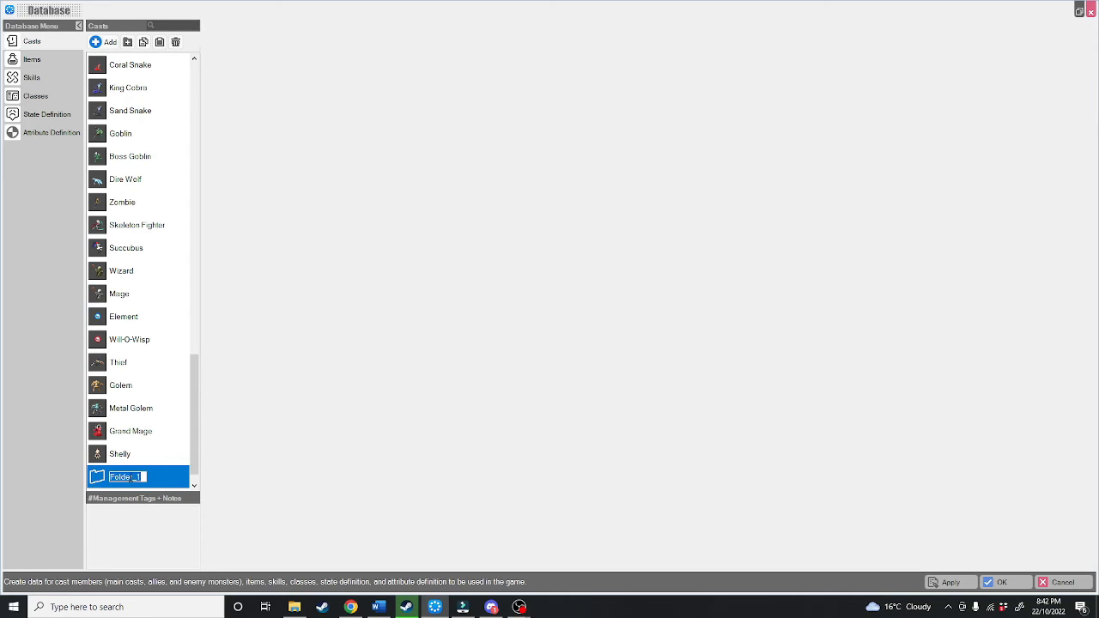
key(BackSpace)
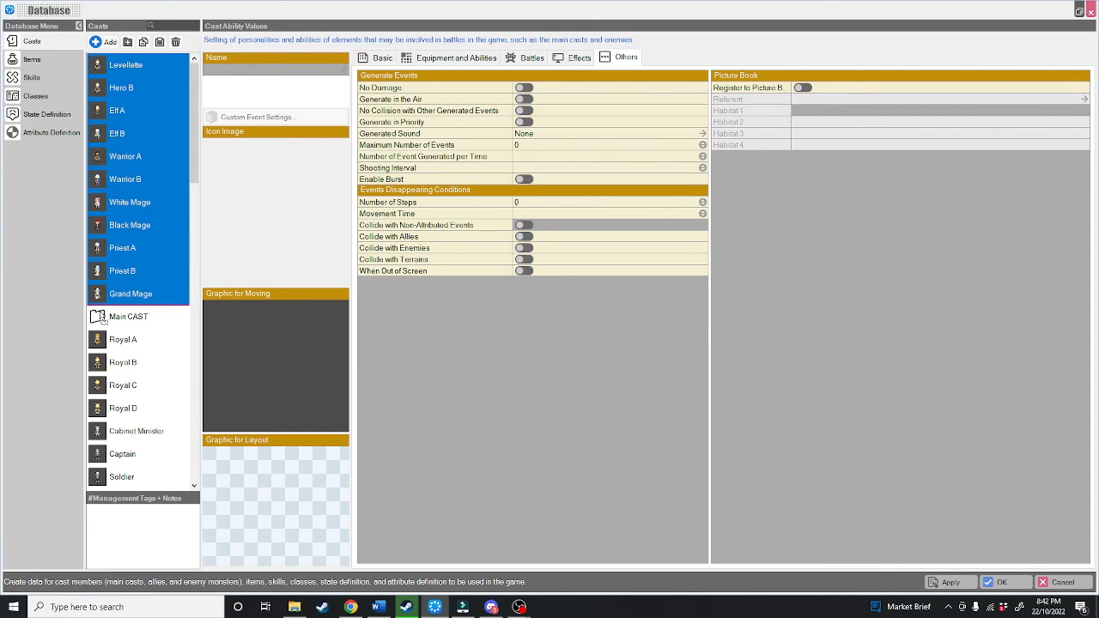
Step: Move the playable casts, including Levellette through Grand Mage, into the Main CAST folder and collapse it
drag(101, 315, 101, 315)
drag(106, 95, 130, 319)
click(103, 69)
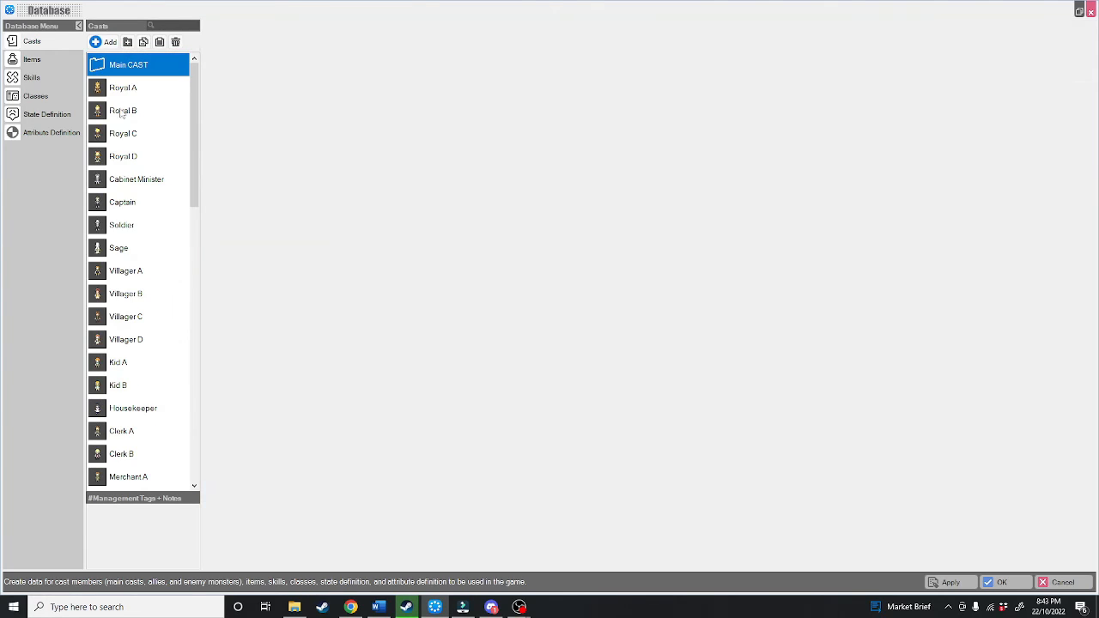
Step: Add another folder to the casts list and name it NPC
scroll(139, 219, down, 12)
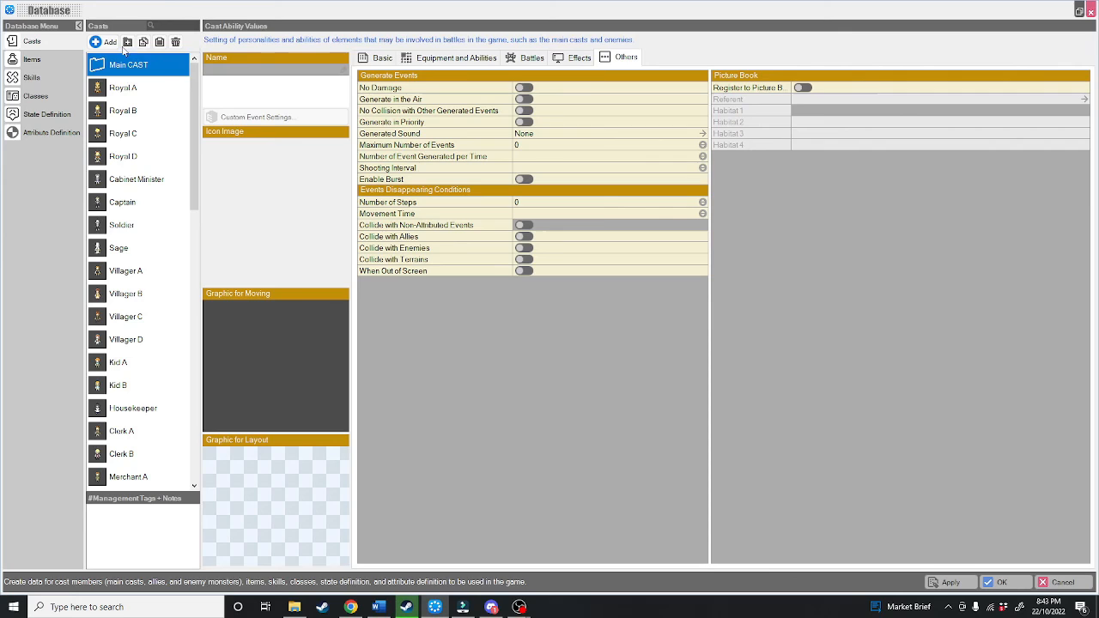
click(128, 42)
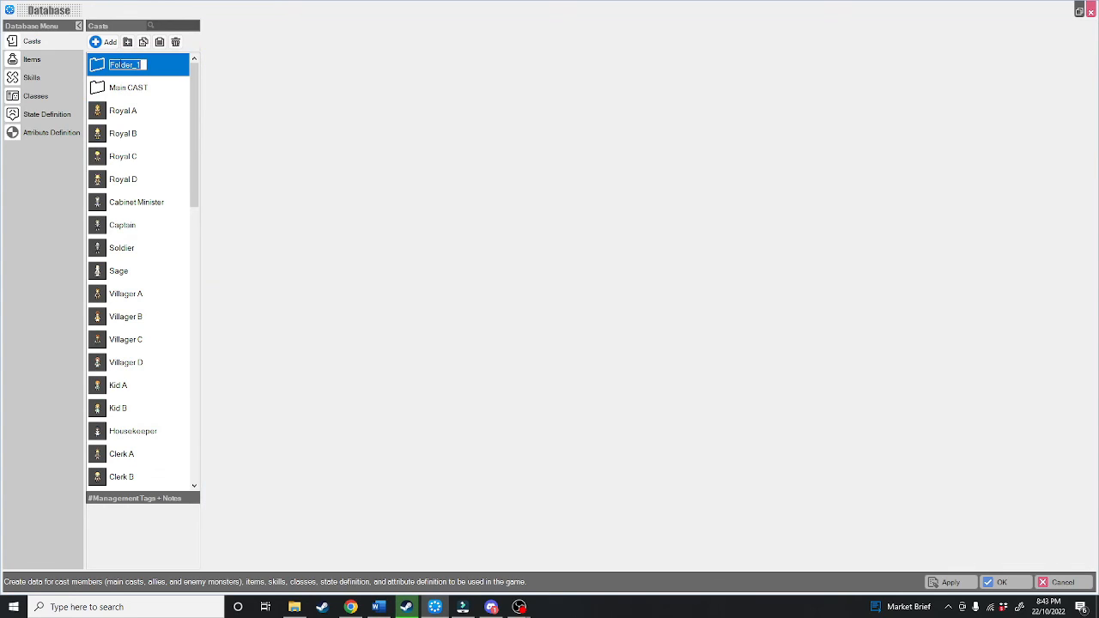
text(NPC)
Step: Move the casts from Royal A through the second Pirate into the NPC folder and collapse it
click(129, 112)
scroll(140, 175, down, 7)
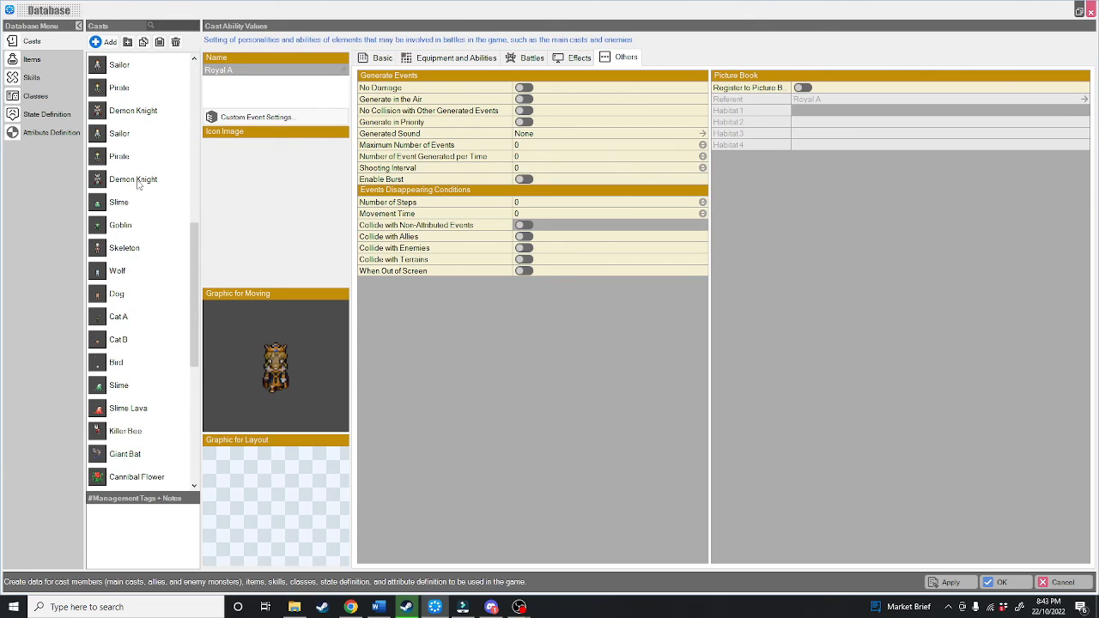
scroll(136, 171, up, 7)
click(120, 66)
drag(121, 61, 120, 68)
click(96, 66)
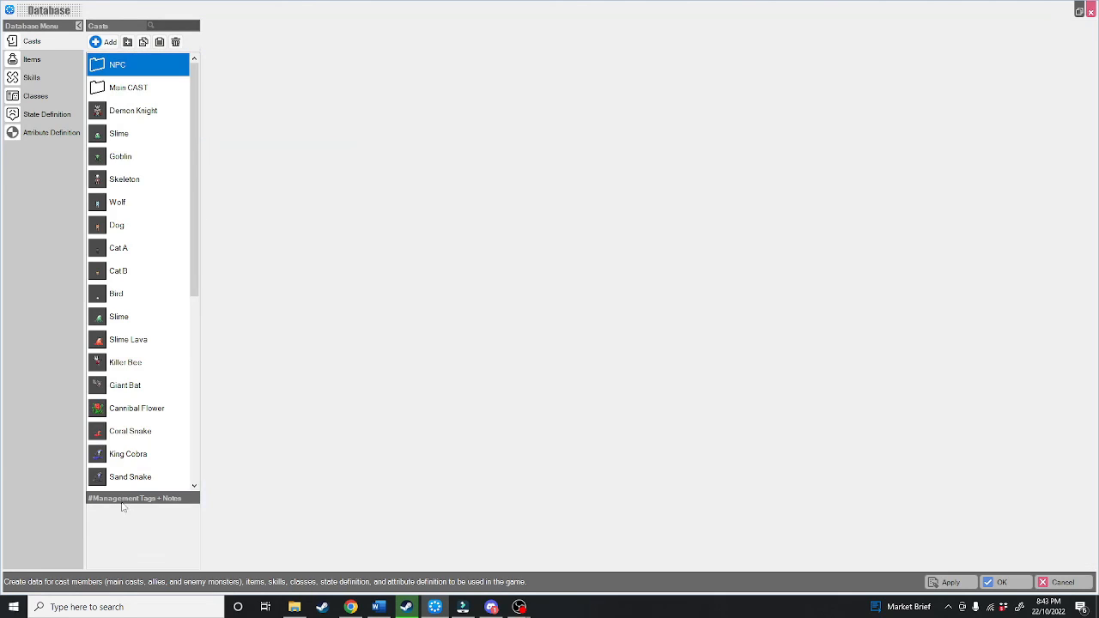
Step: Add a third folder to the casts list and name it Enemies
click(127, 41)
double_click(125, 64)
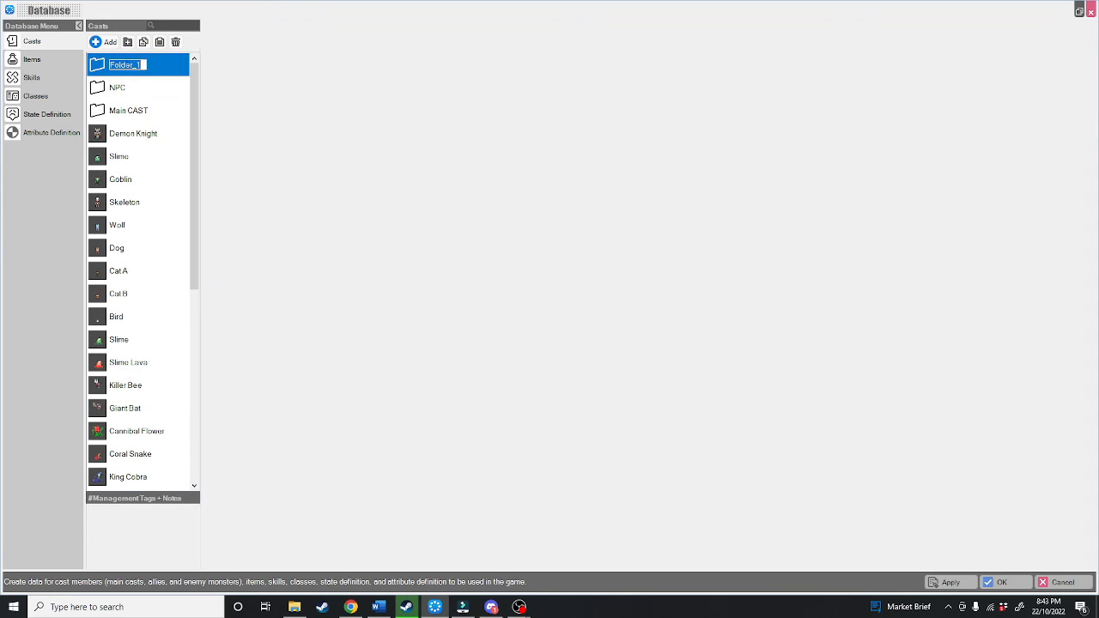
text(Enemies)
key(Return)
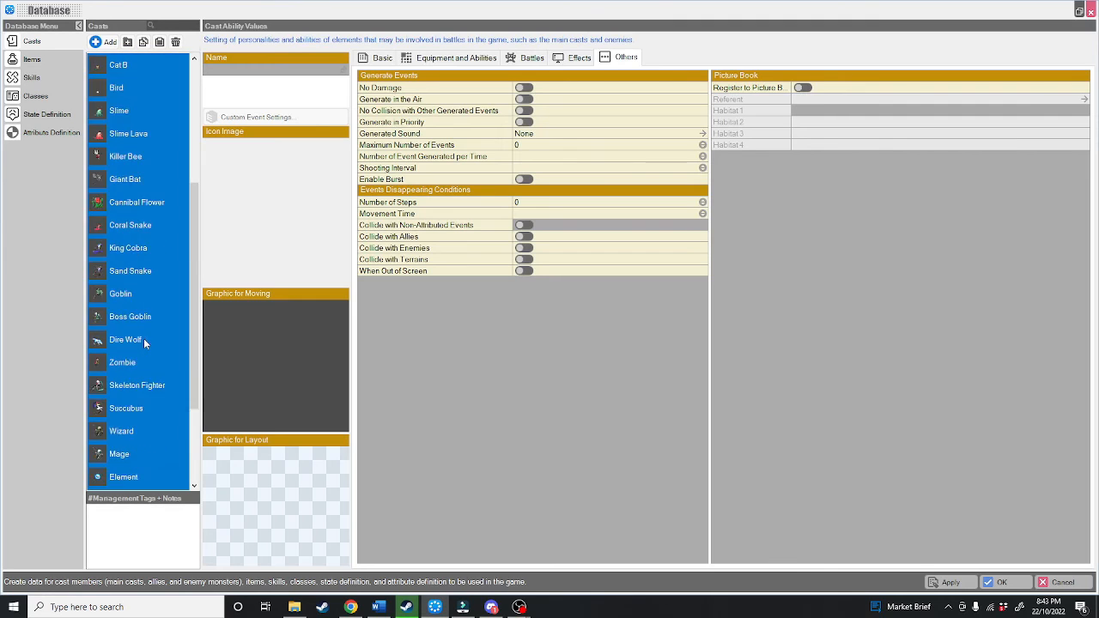
Step: Move all remaining casts from Demon Knight onward into the Enemies folder and order the folders Main CAST, NPC, Enemies
scroll(140, 336, up, 4)
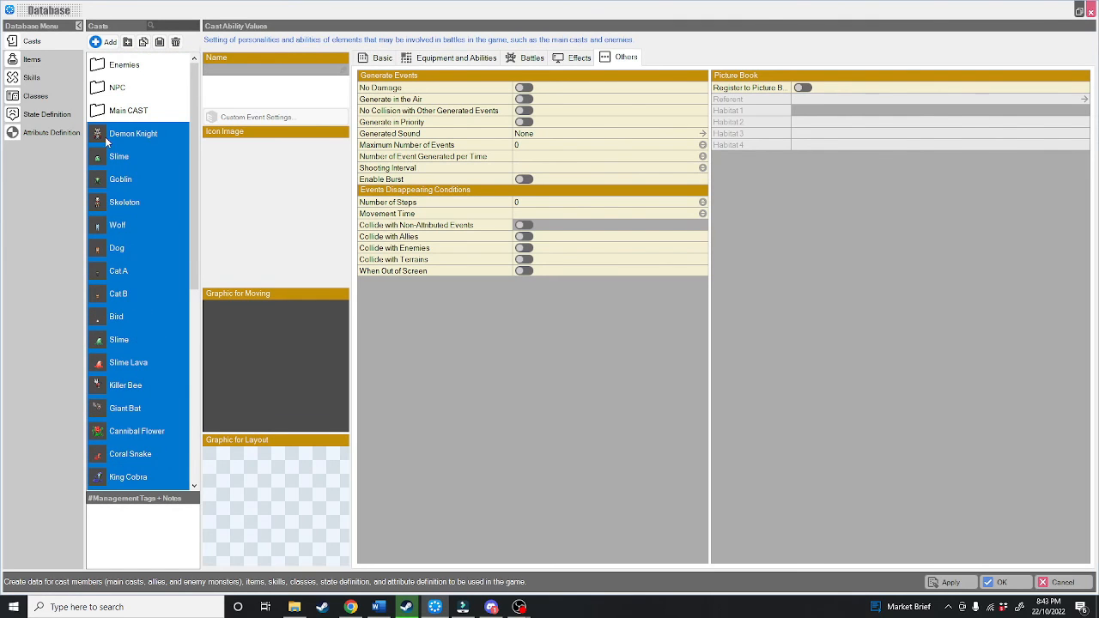
drag(105, 135, 120, 75)
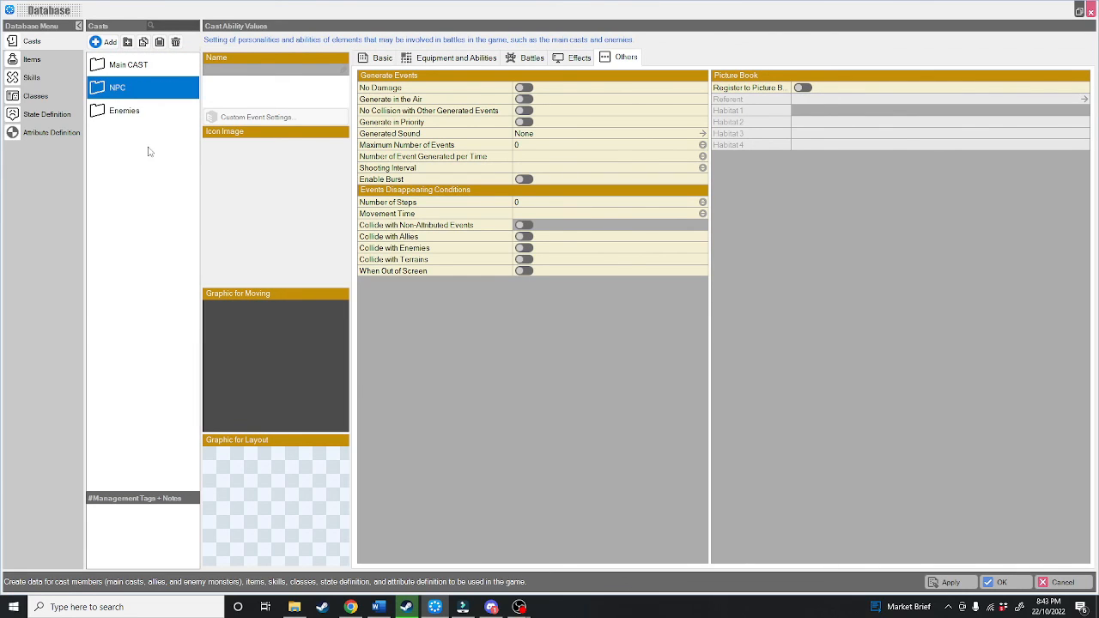
Step: Look through the three cast folders, expand Main CAST and select Arkinsin
click(97, 69)
click(96, 69)
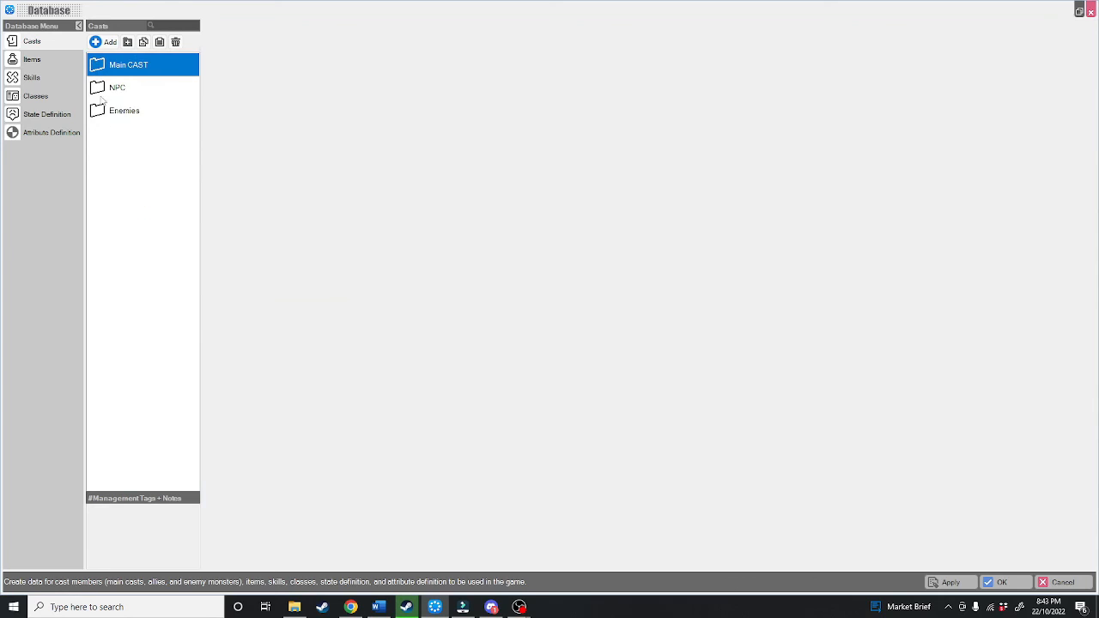
click(100, 97)
click(101, 111)
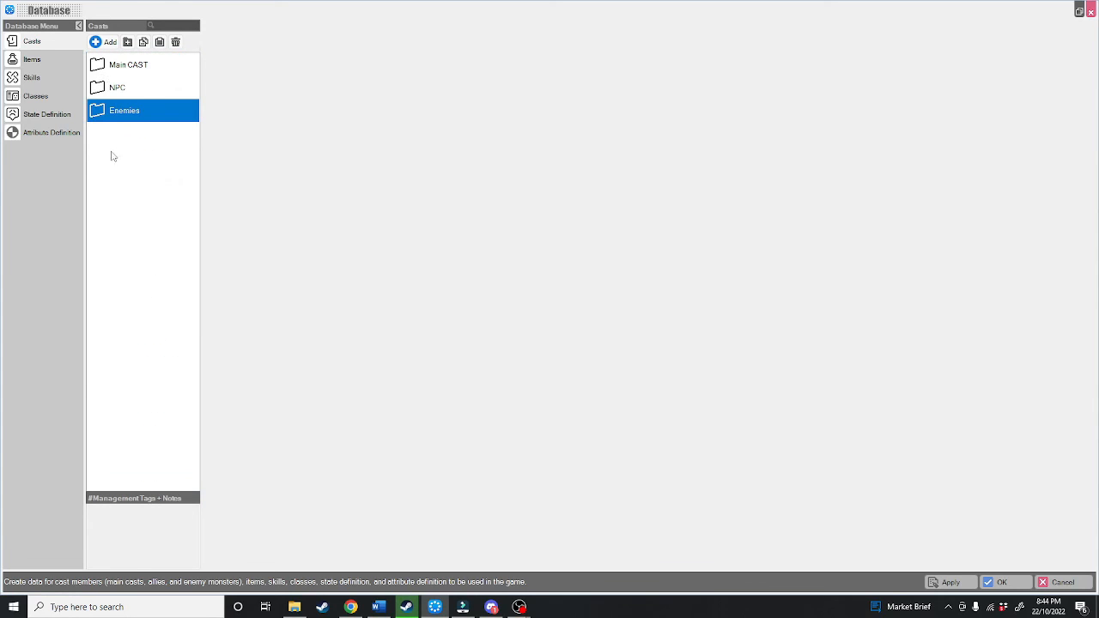
click(127, 67)
click(147, 111)
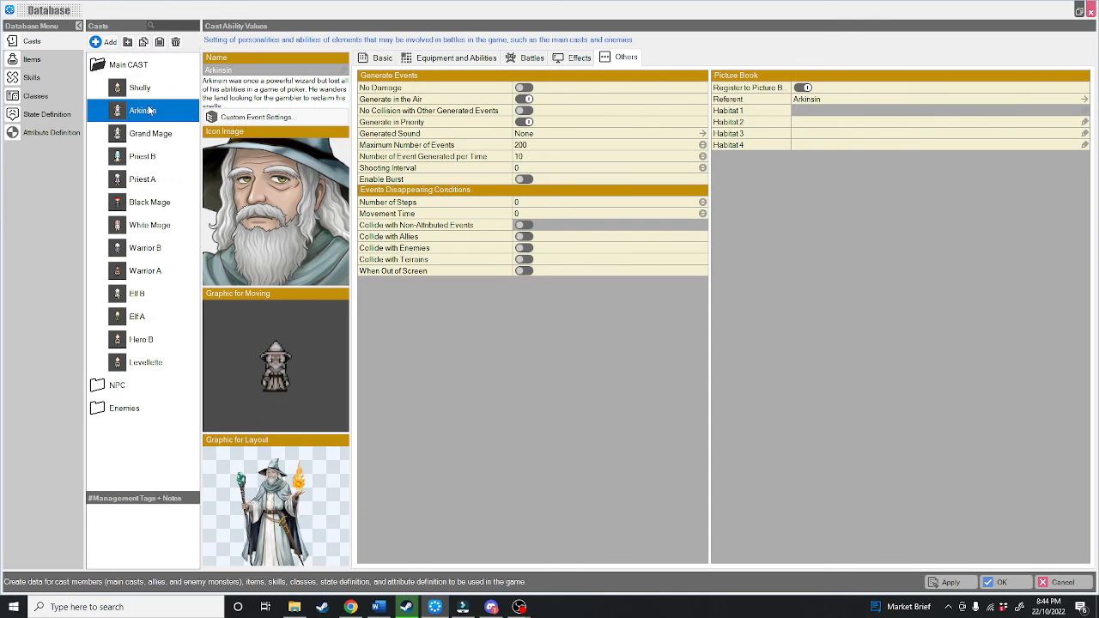